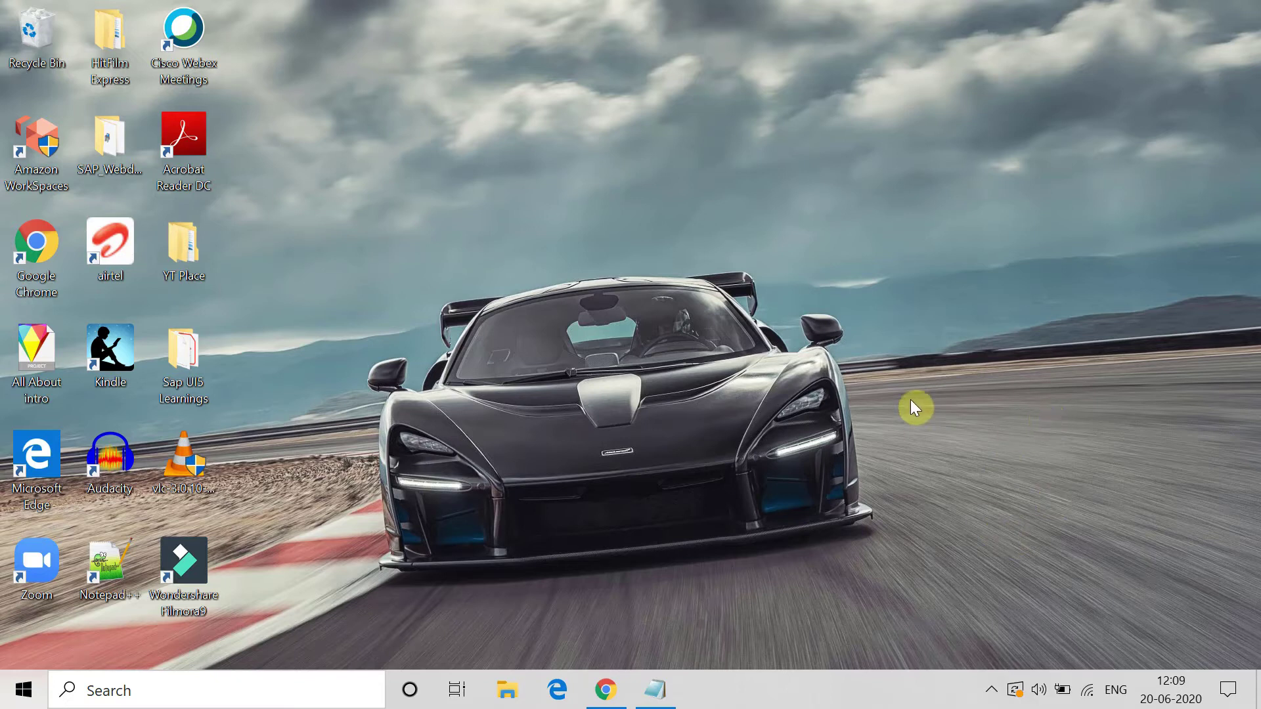
pyautogui.click(988, 696)
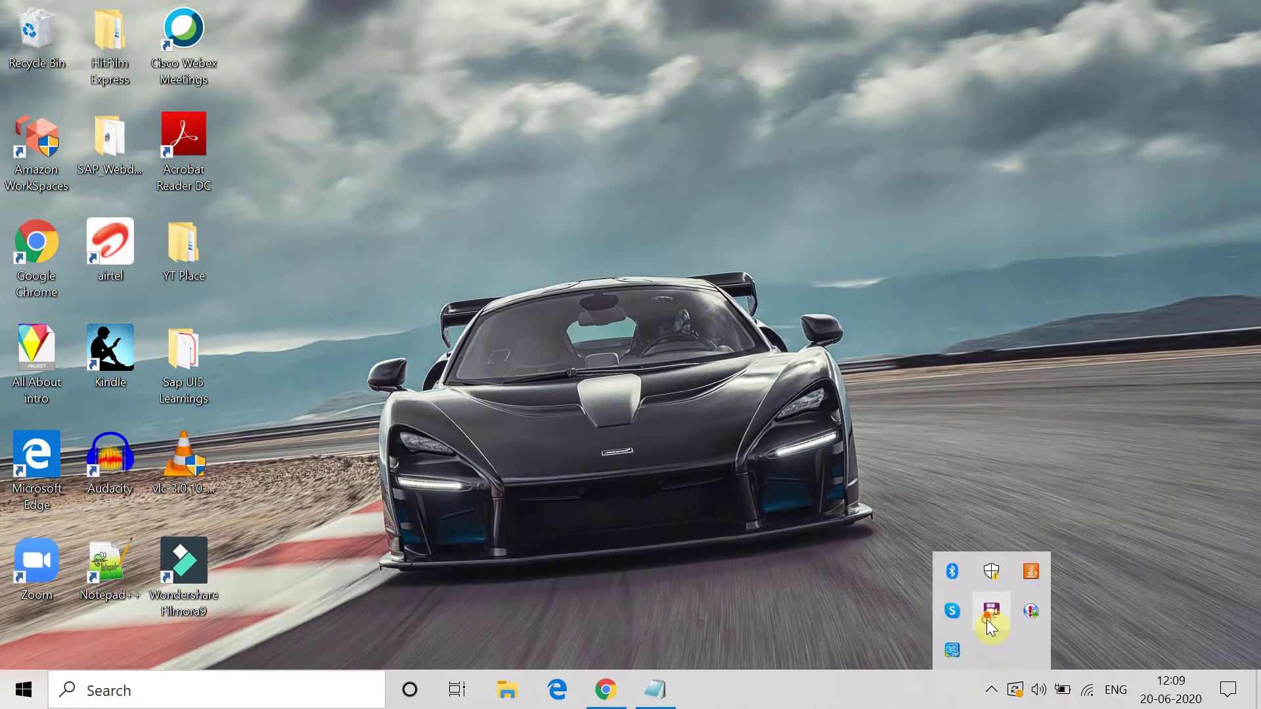
pyautogui.rightClick(988, 617)
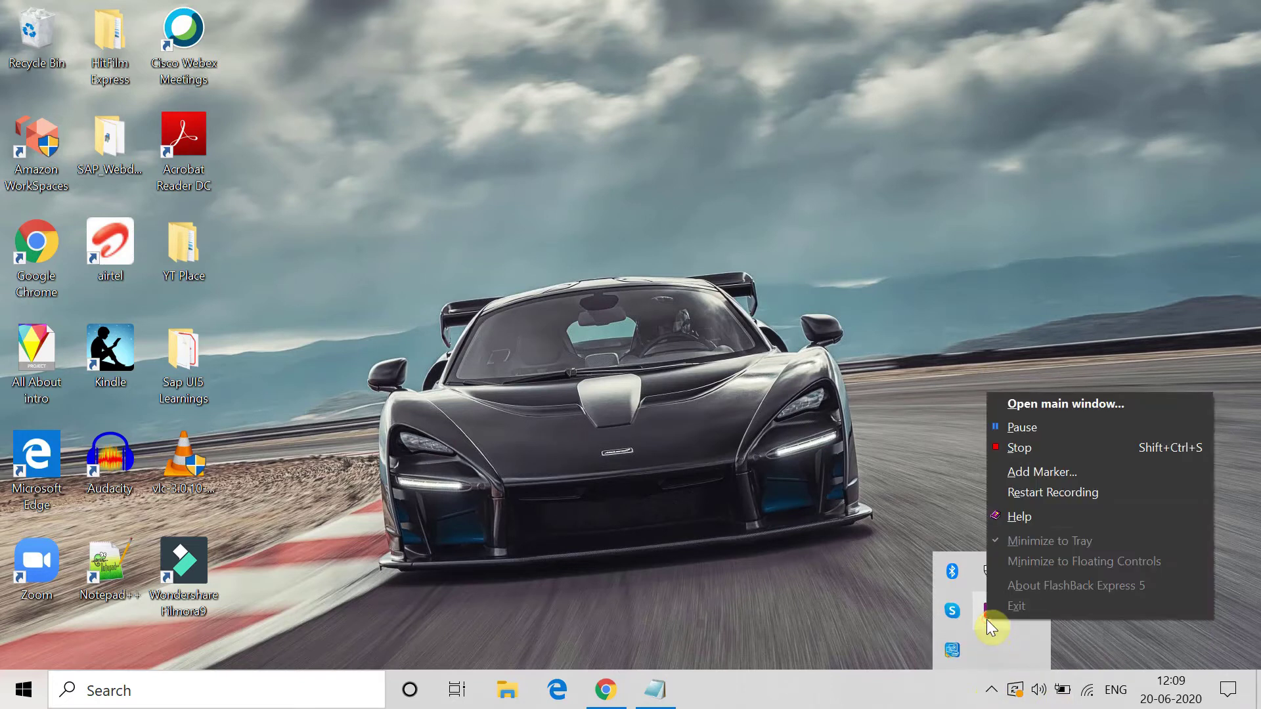
pyautogui.click(1076, 448)
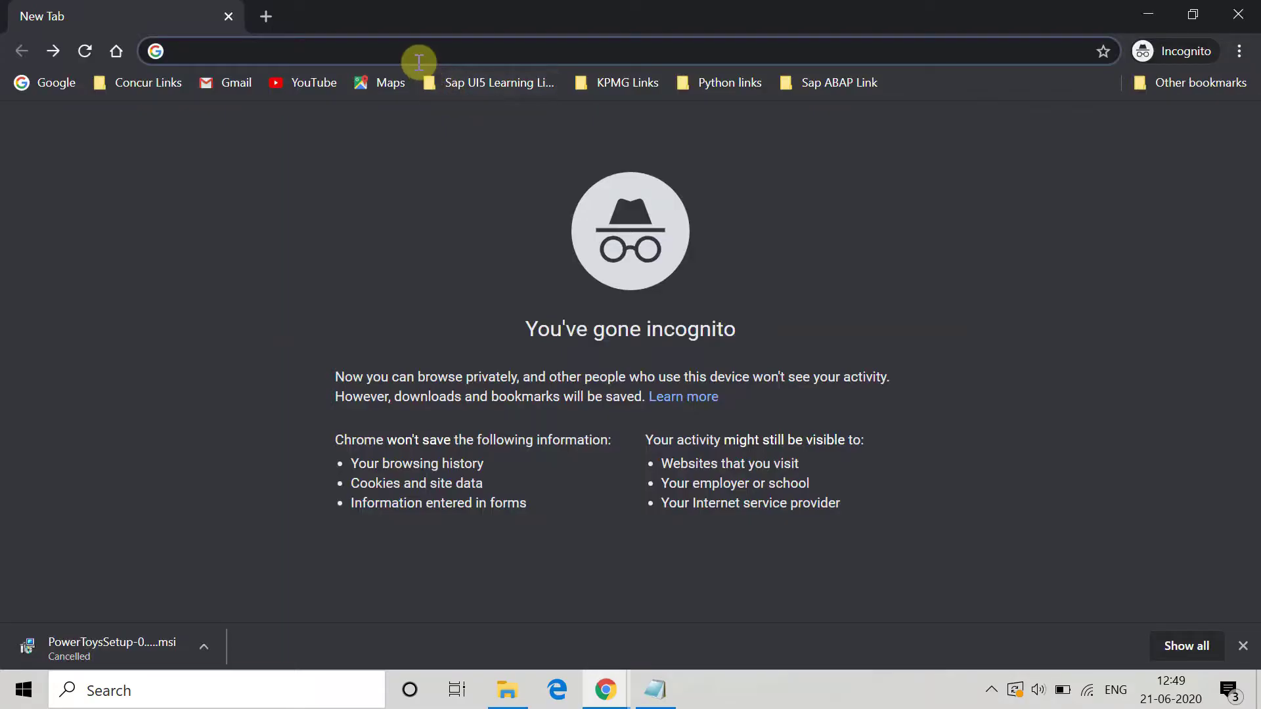
# Step: Search the web for "powertoys release" and open the microsoft/PowerToys Releases page on GitHub
pyautogui.click(249, 59)
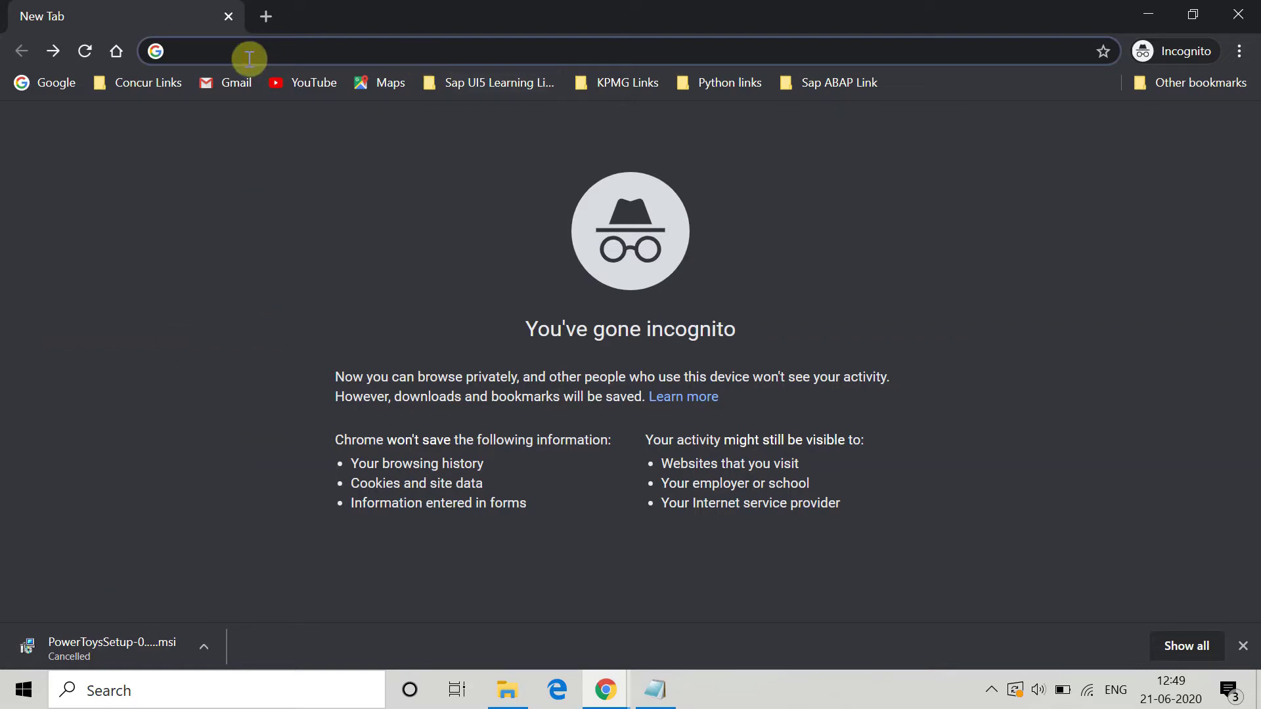
pyautogui.write('powertoys release')
pyautogui.press('Return')
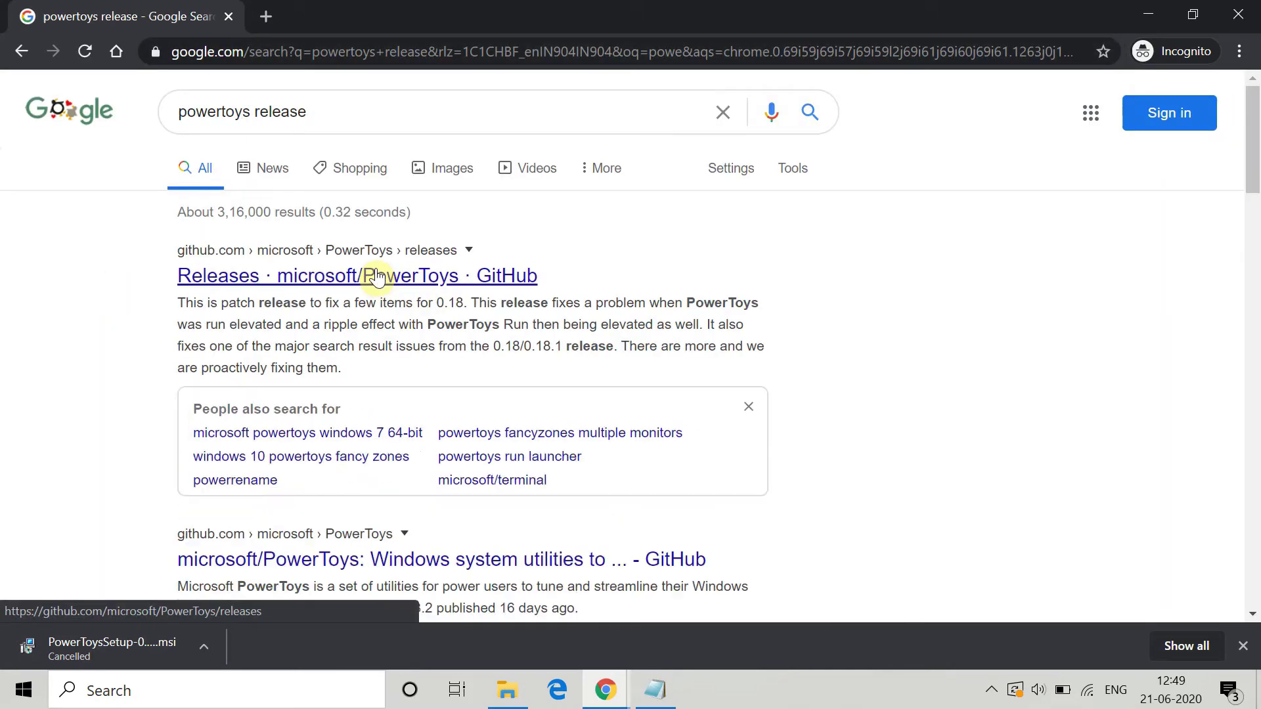
pyautogui.click(376, 276)
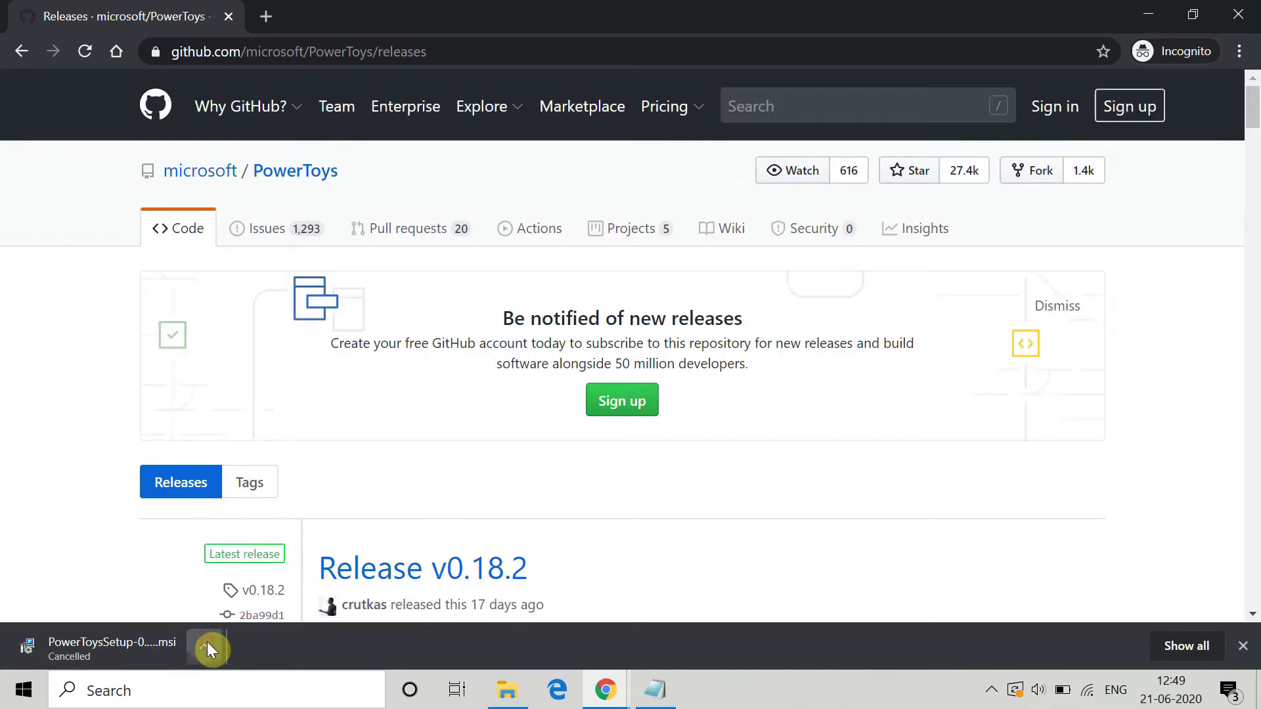
# Step: Check the options of the cancelled PowerToys setup download and dismiss the browser's downloads bar
pyautogui.click(206, 646)
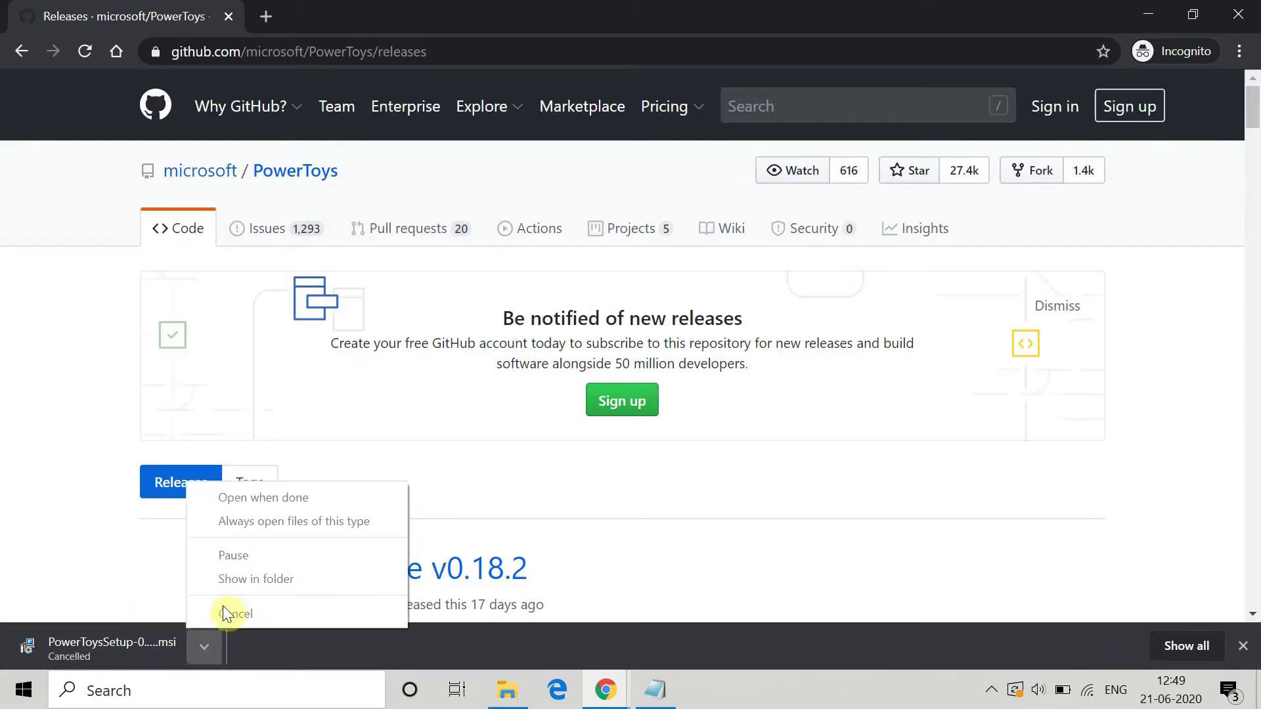
pyautogui.click(78, 604)
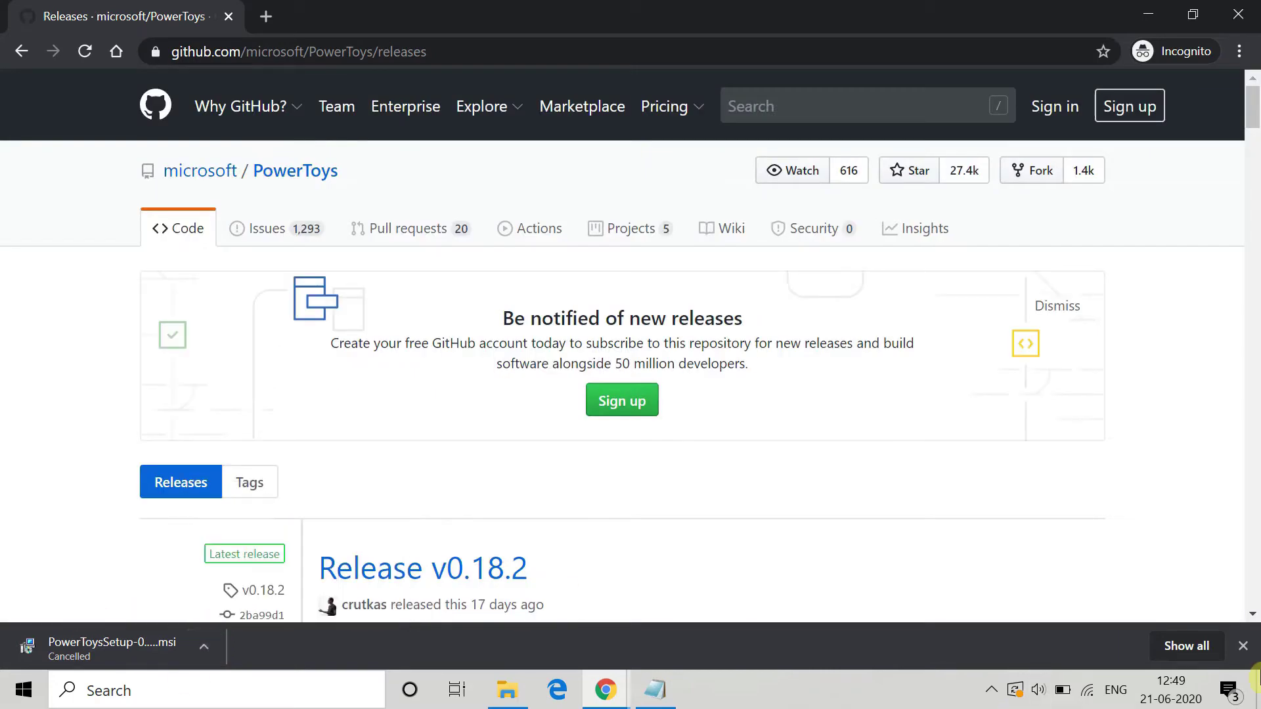
pyautogui.click(1243, 645)
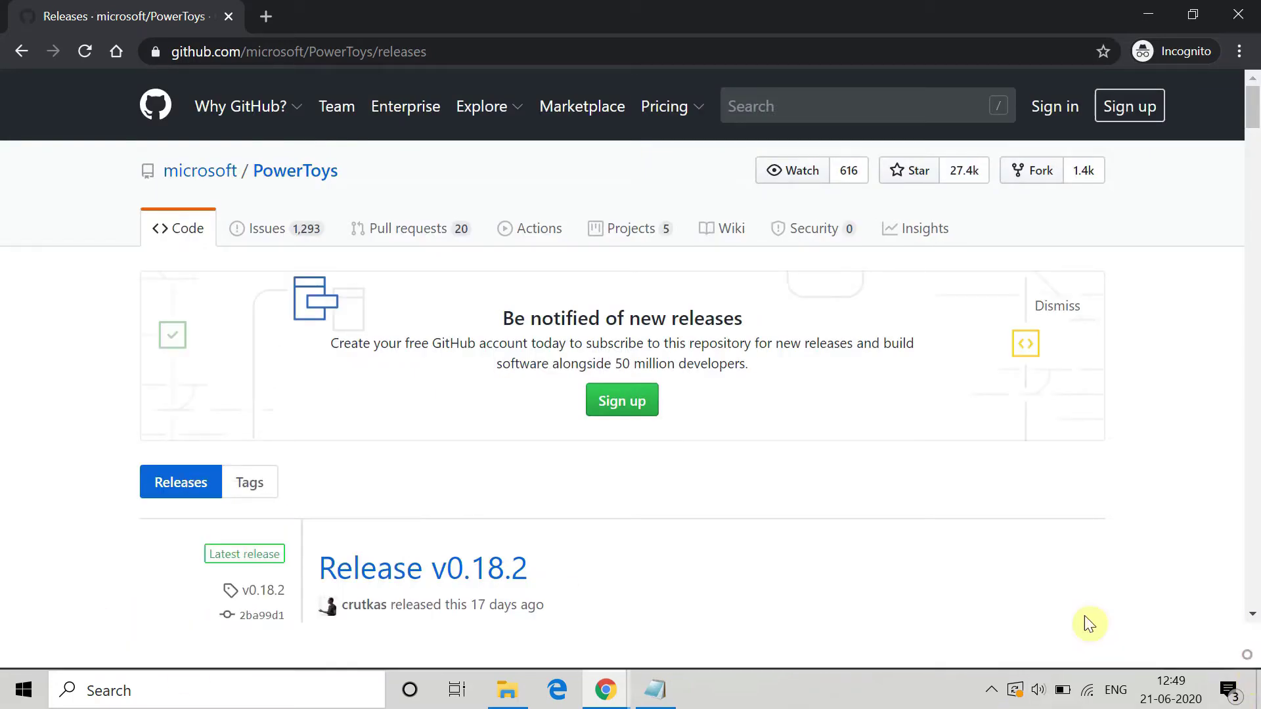
# Step: Download PowerToysSetup-0.18.2-x64.msi from the assets of Release v0.18.2
pyautogui.scroll(-15, 901, 554)
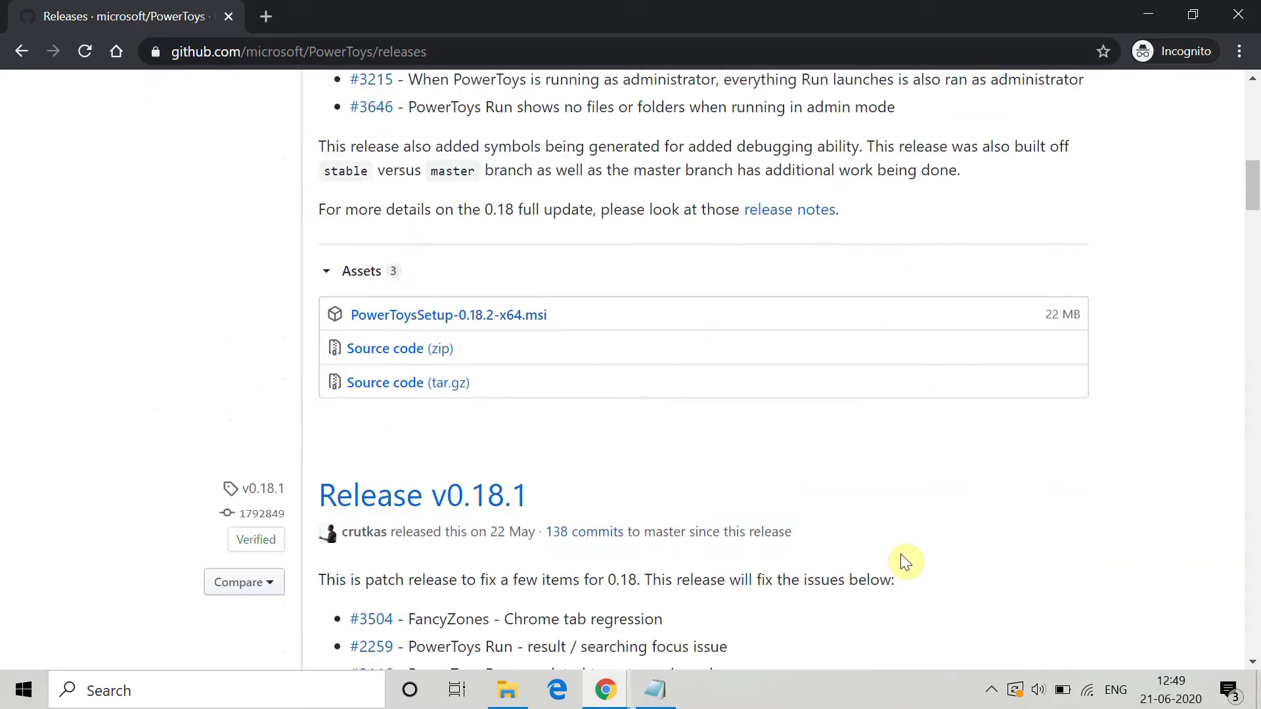
pyautogui.scroll(-7, 901, 554)
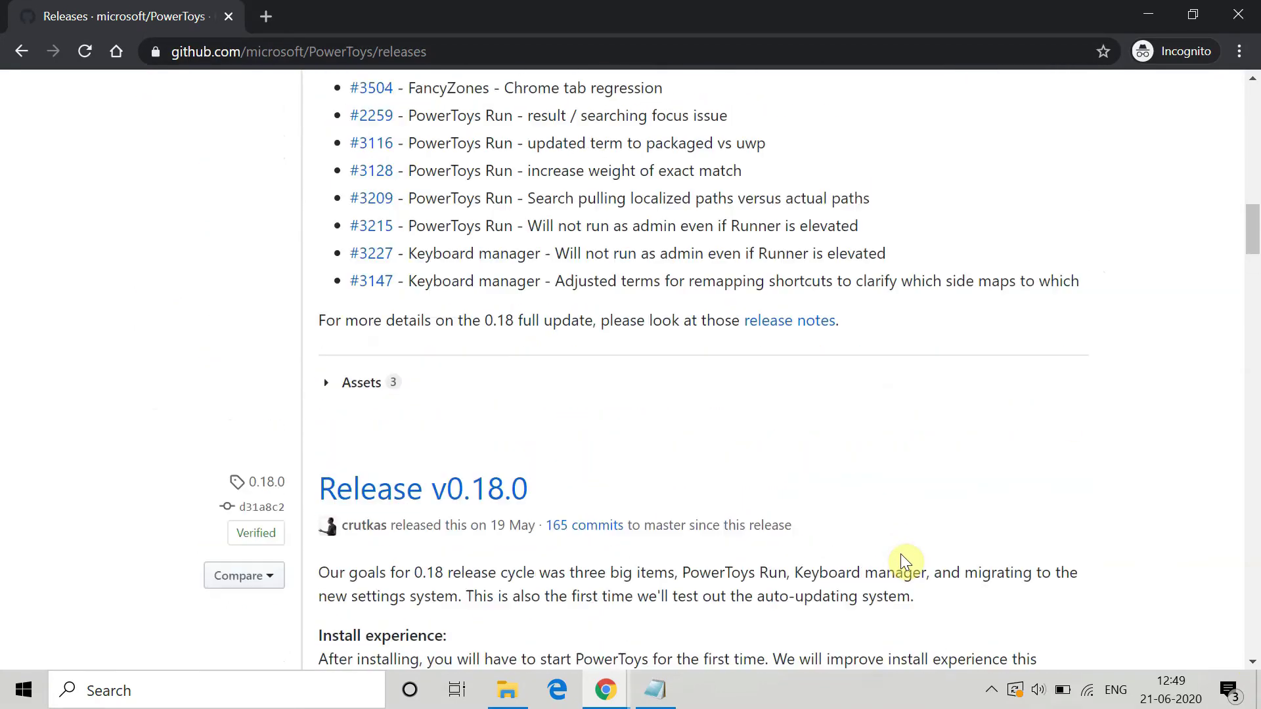
pyautogui.scroll(9, 900, 554)
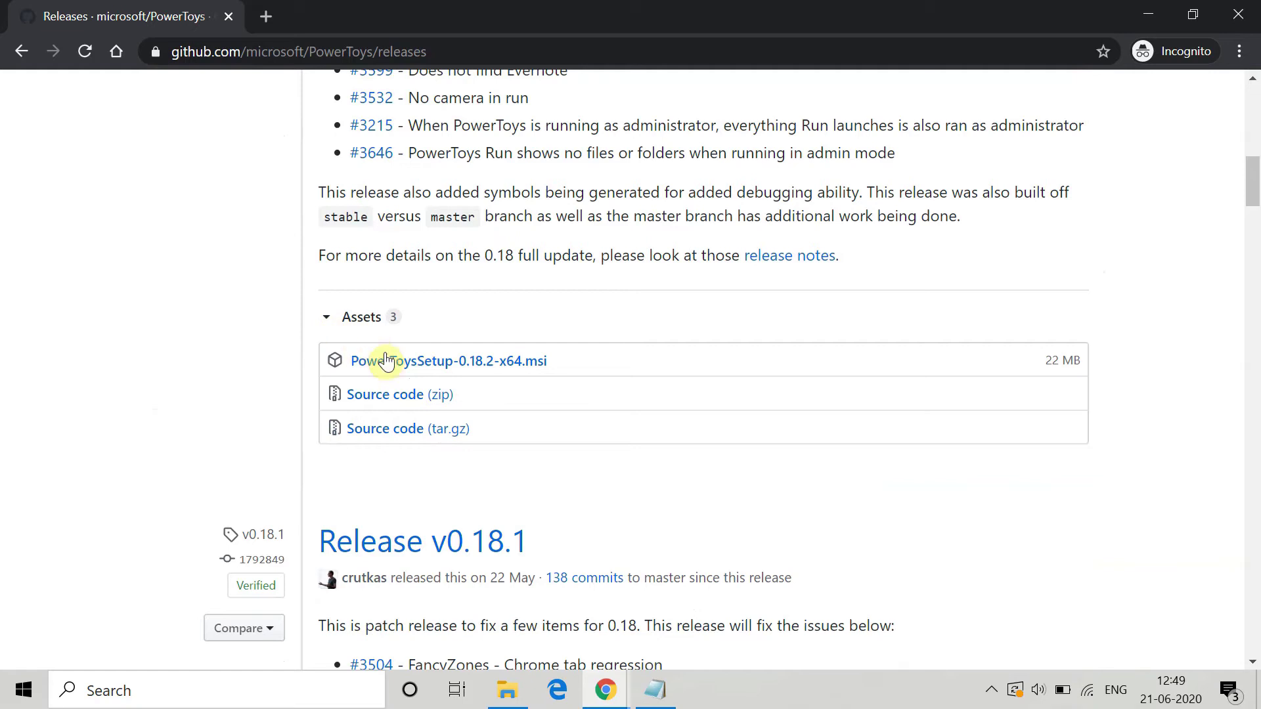
pyautogui.click(518, 371)
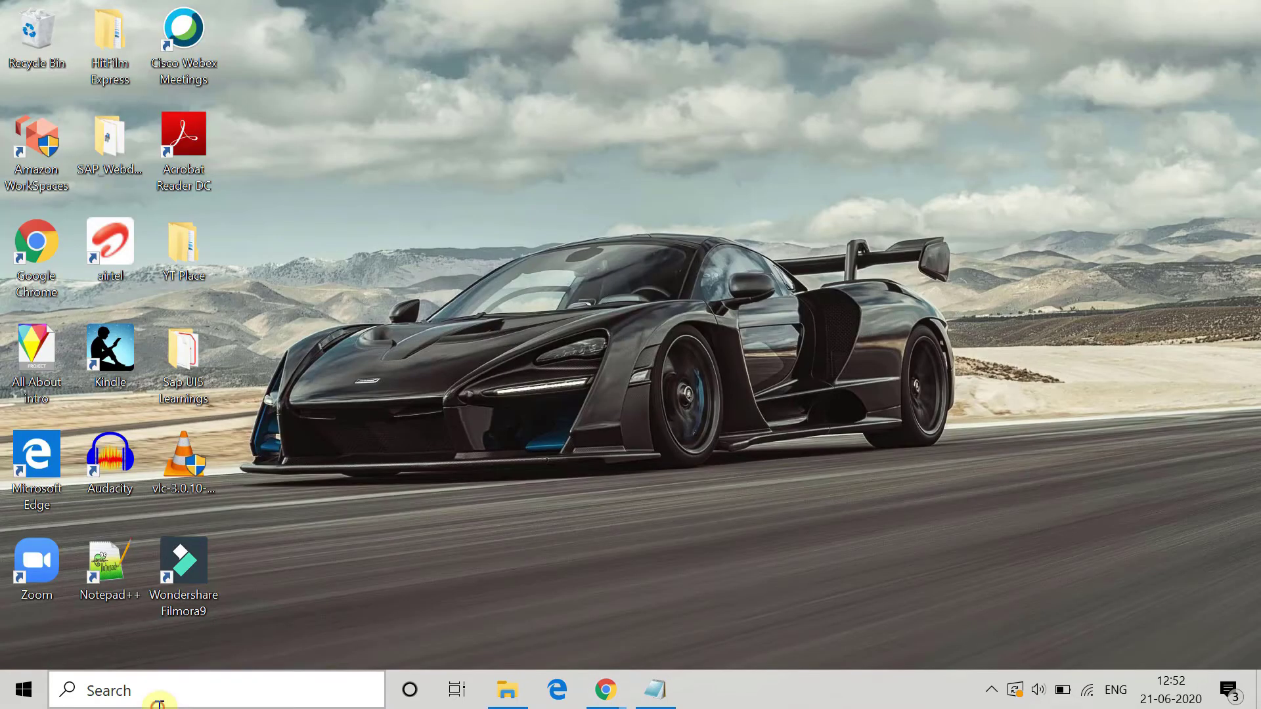
# Step: Search Windows for "power" and launch PowerToys (Preview)
pyautogui.click(159, 701)
pyautogui.write('poww')
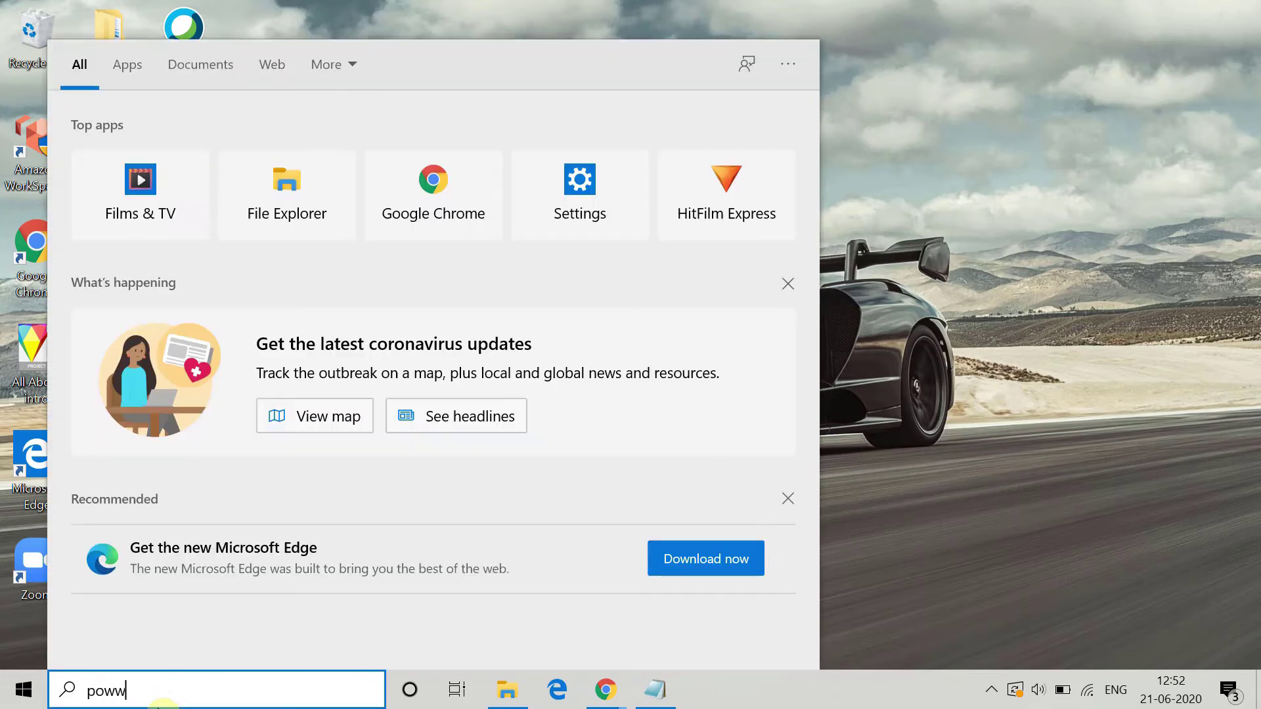
pyautogui.press('BackSpace')
pyautogui.write('er')
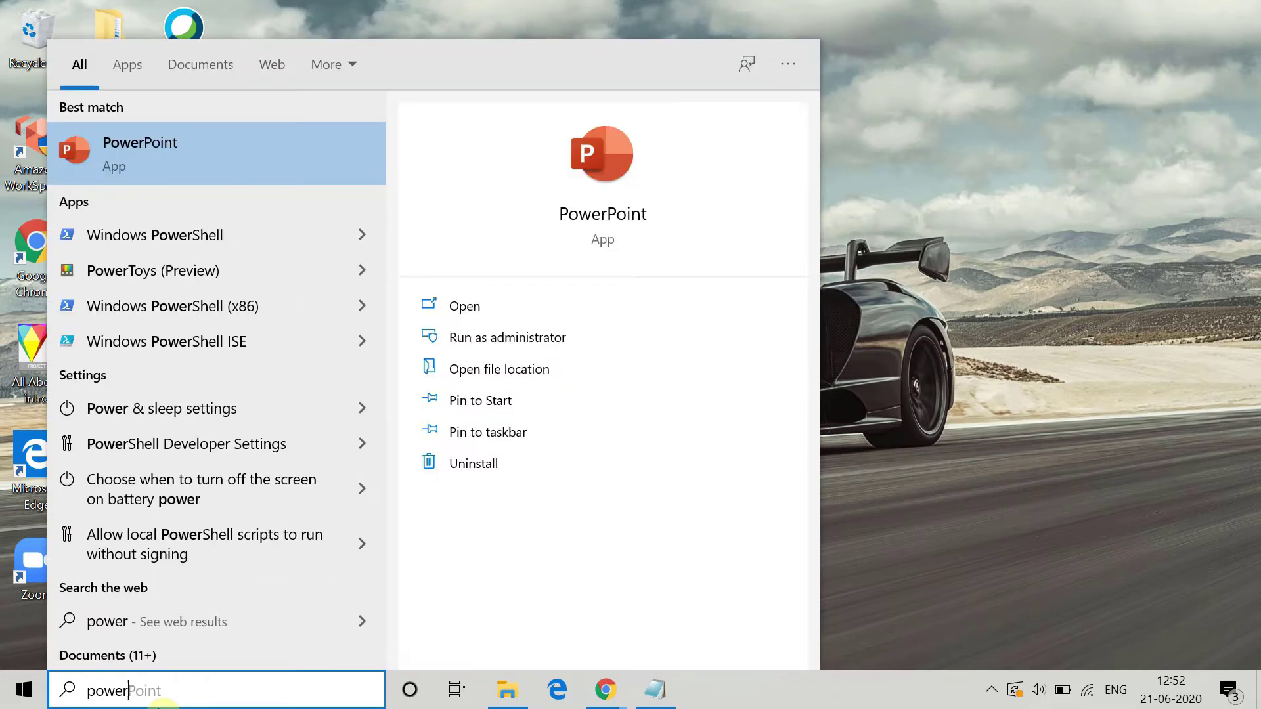
pyautogui.click(182, 271)
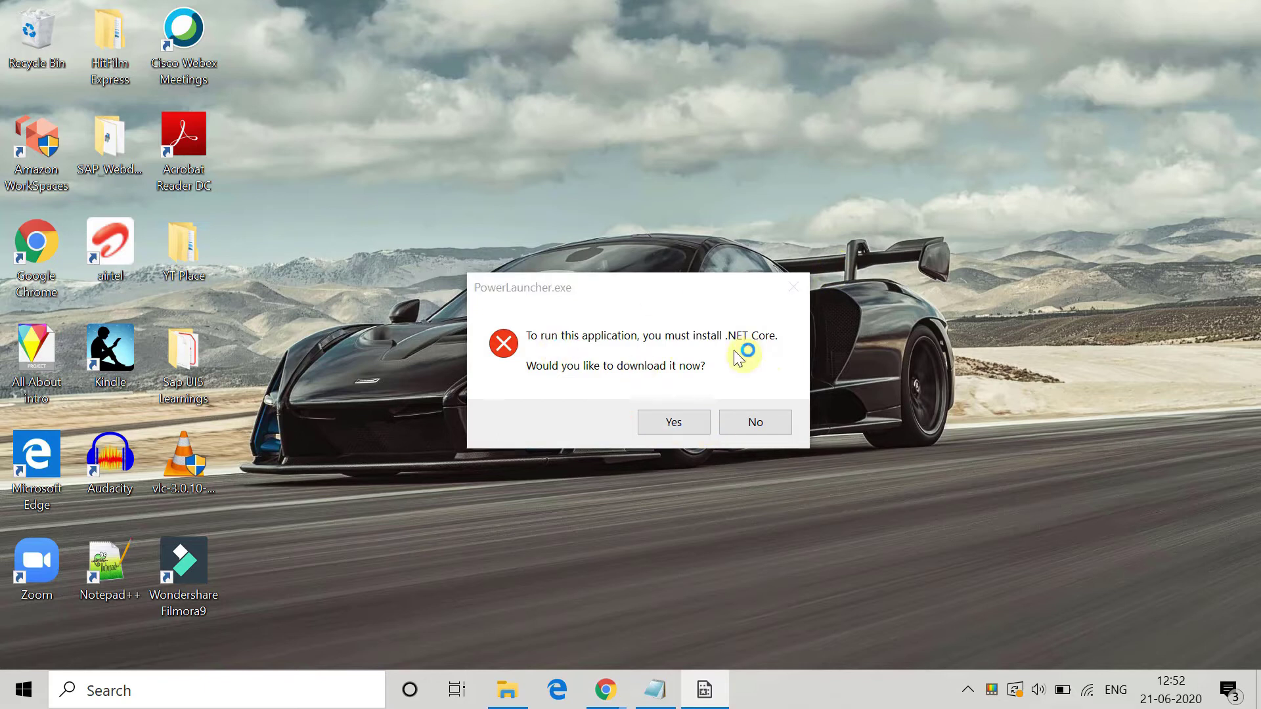
# Step: Accept the .NET Core download and get the ASP.NET Core Runtime 3.1.5 Windows x64 installer from the .NET Core 3.1 page
pyautogui.click(674, 422)
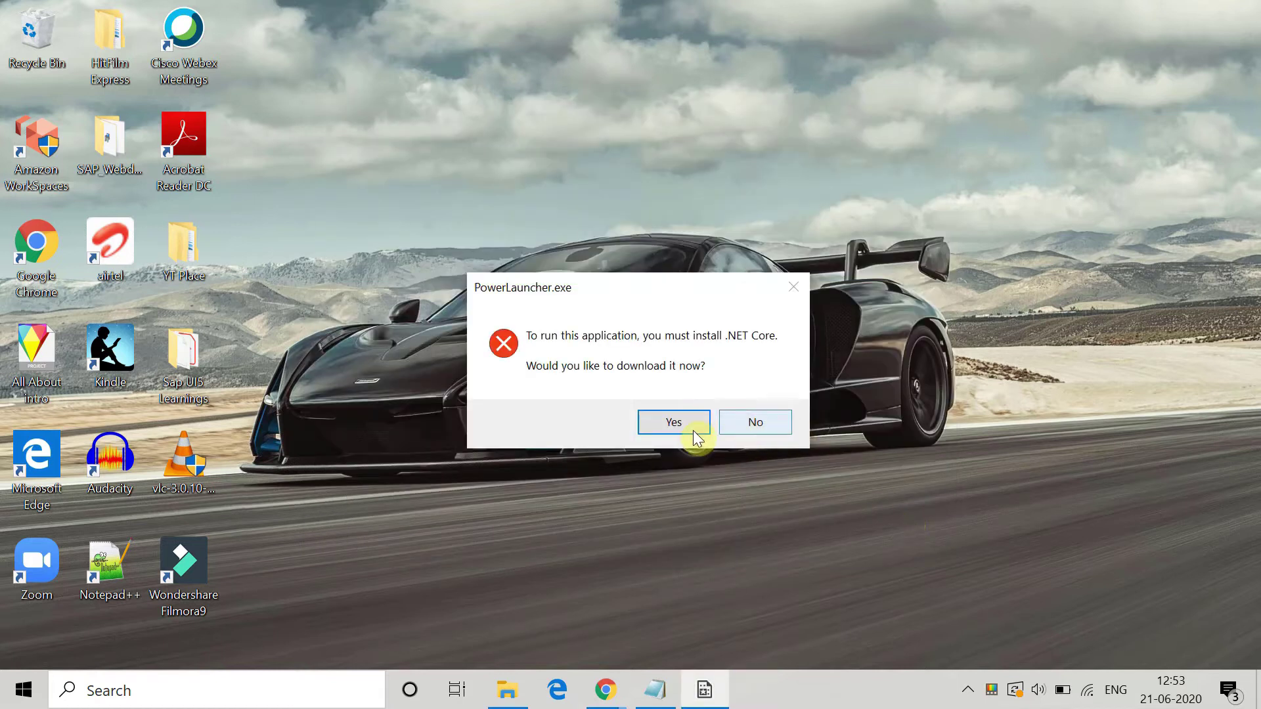
pyautogui.click(687, 430)
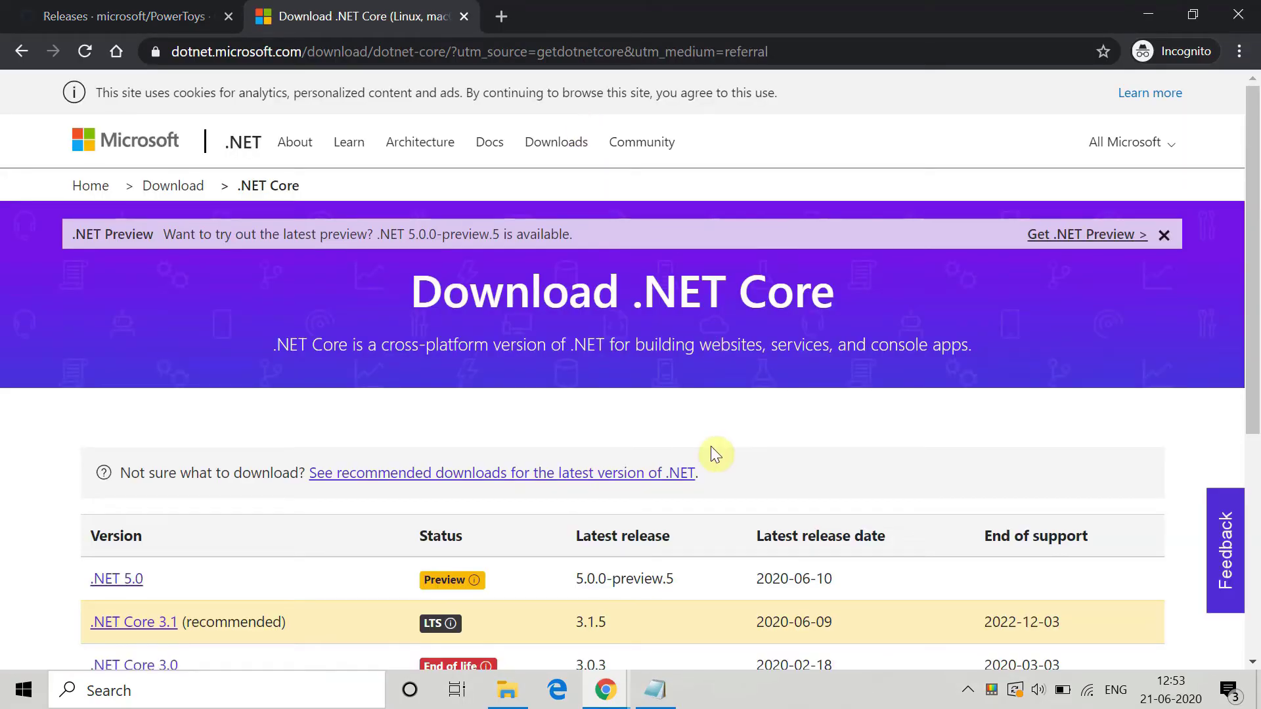
pyautogui.scroll(-2, 712, 449)
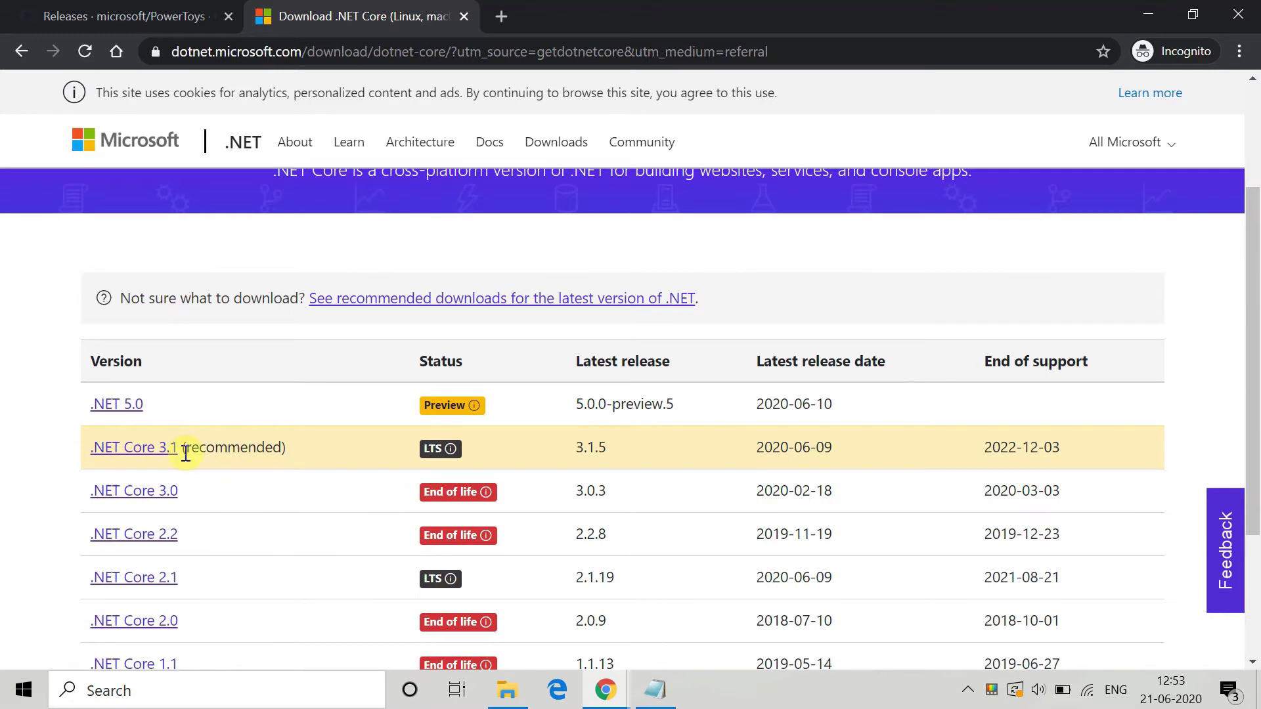
pyautogui.click(151, 453)
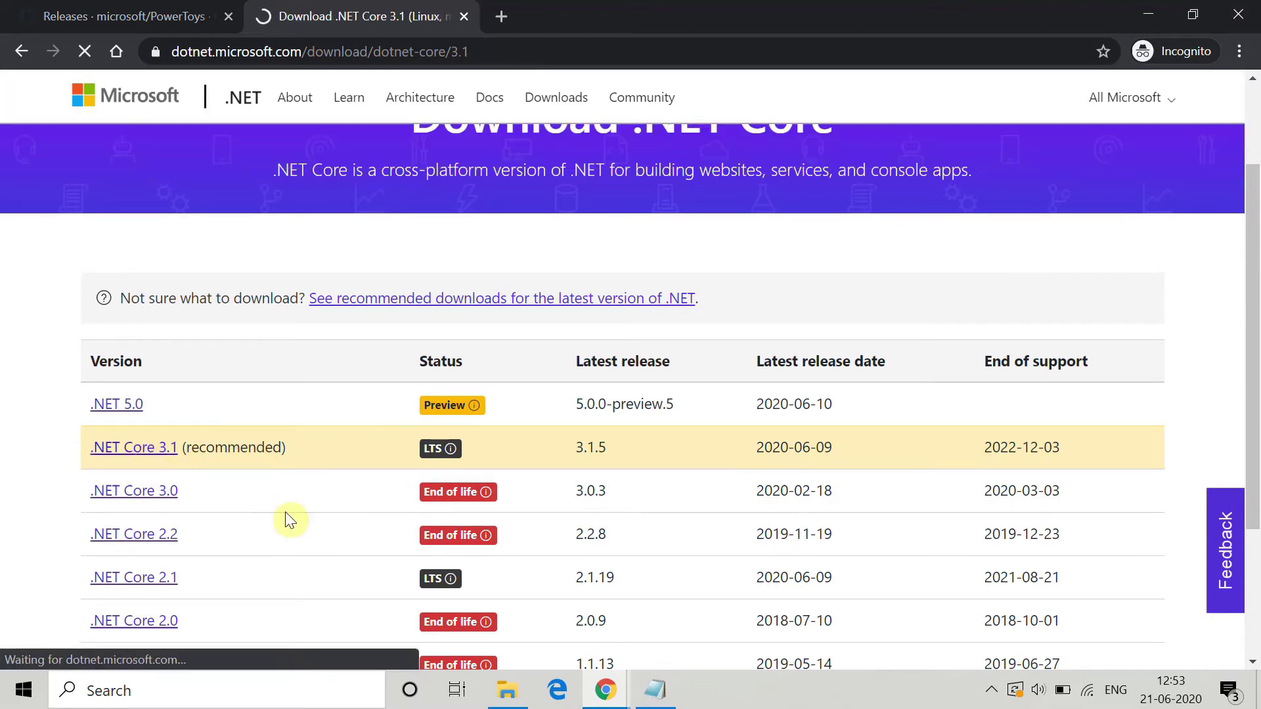
pyautogui.scroll(-4, 475, 480)
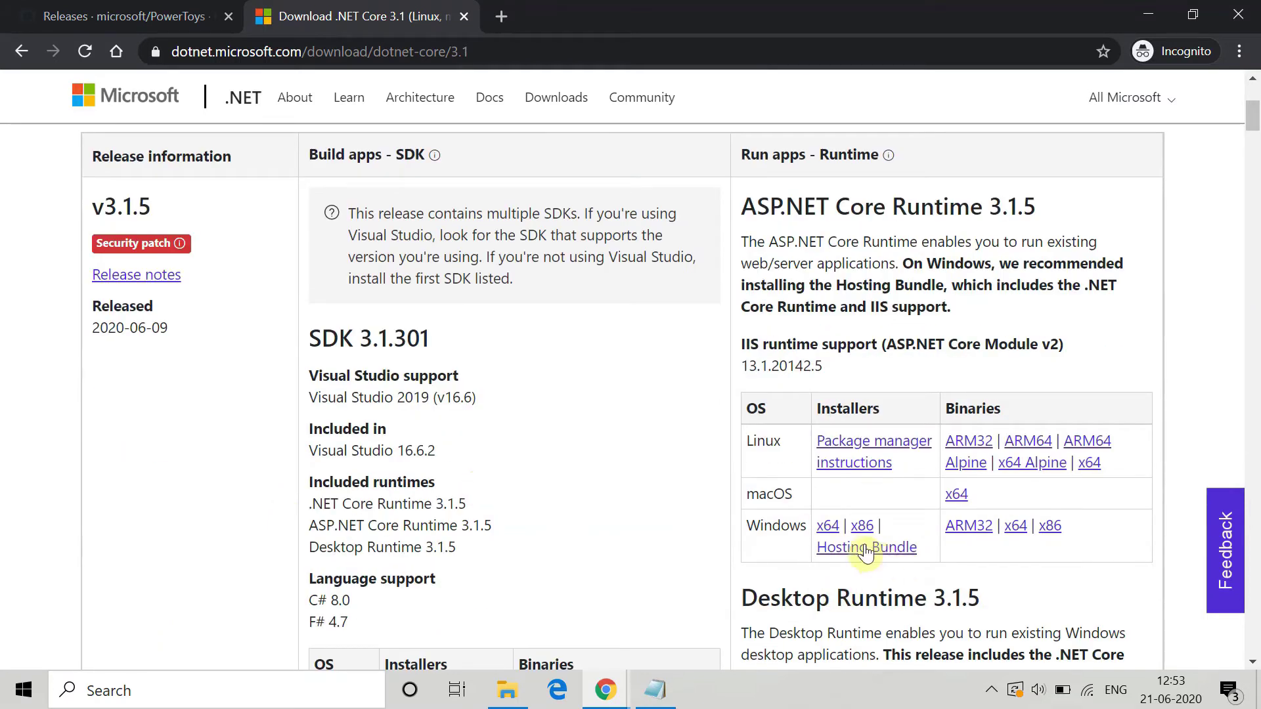
pyautogui.click(829, 528)
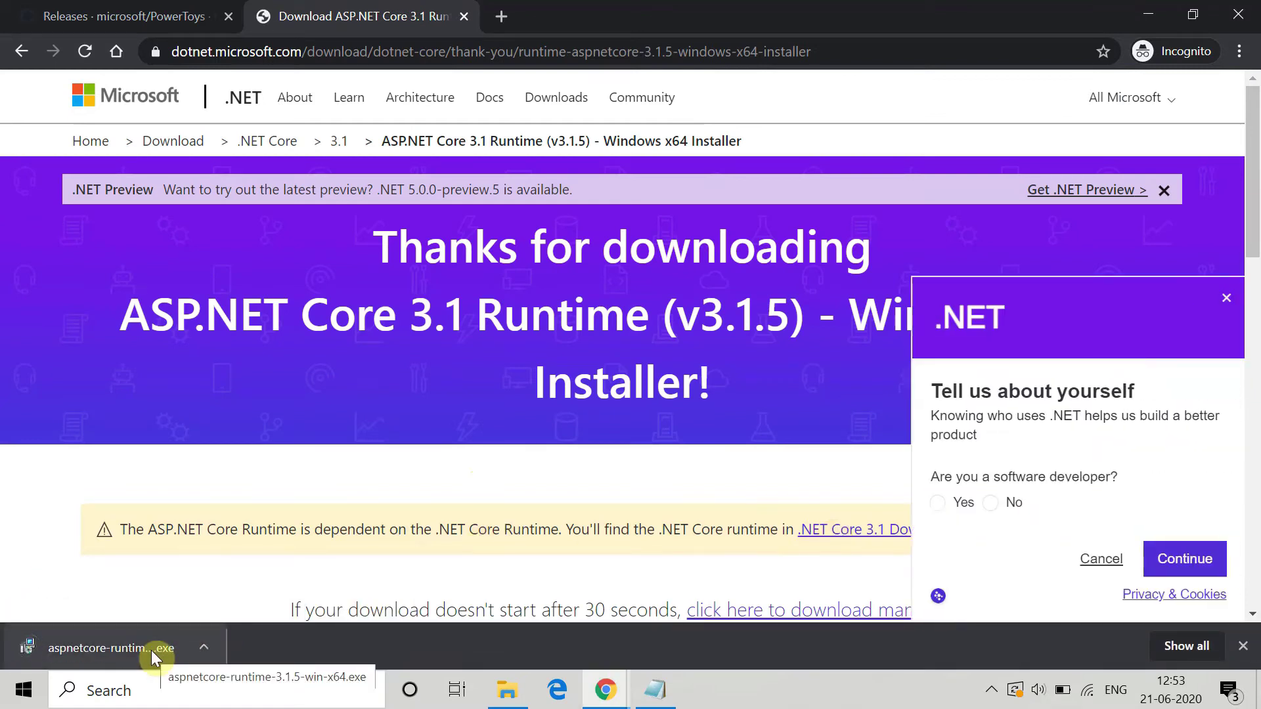
# Step: Refresh the desktop, find PowerToys (Preview) with a Windows search for "power", and open it
pyautogui.rightClick(777, 95)
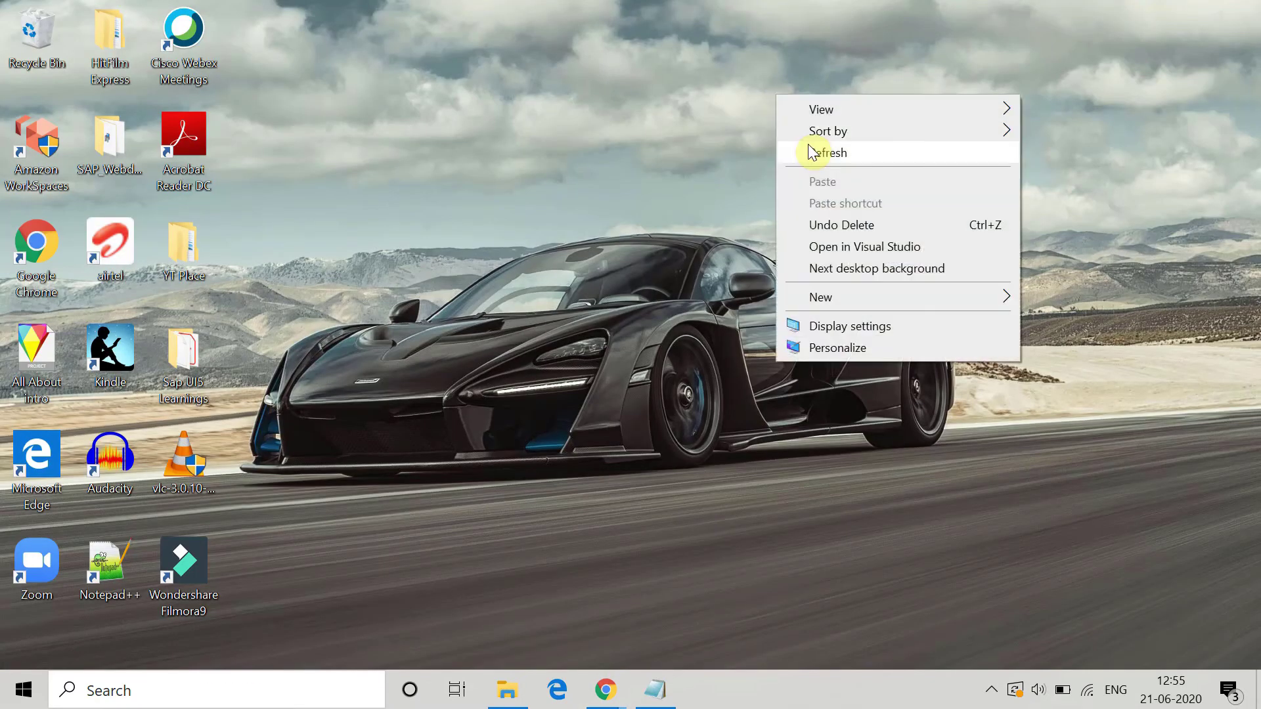
pyautogui.click(812, 152)
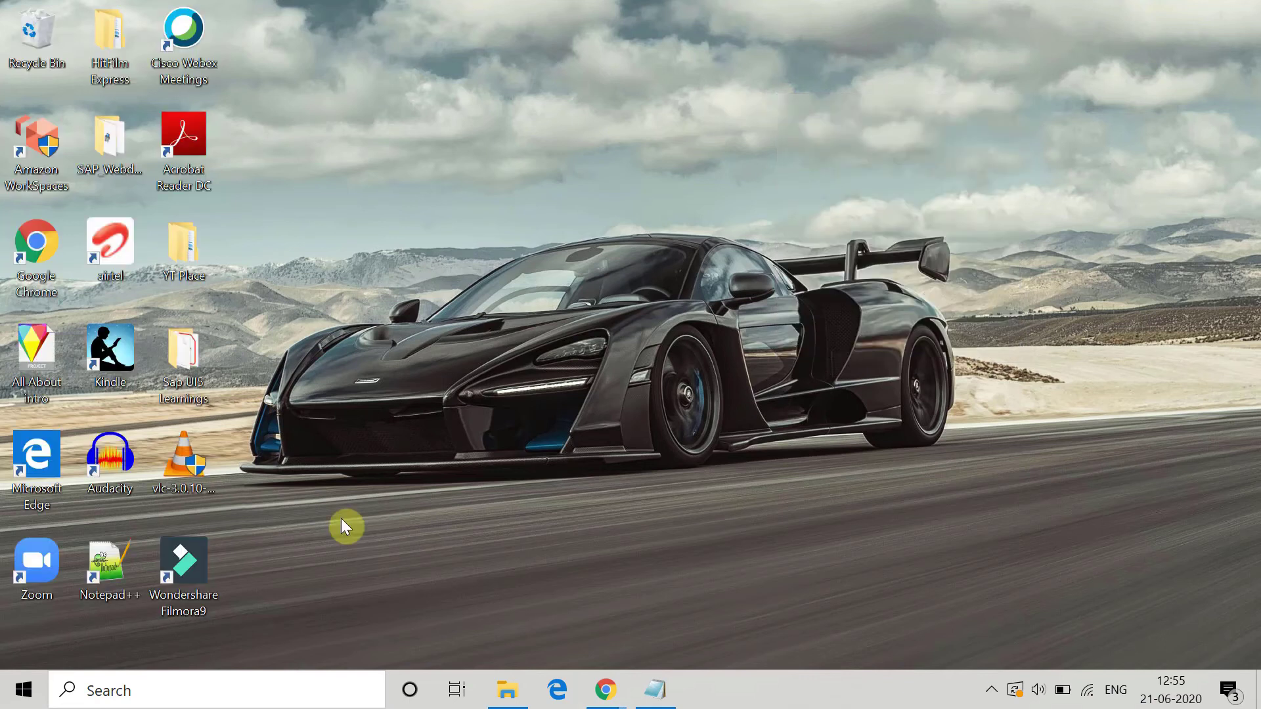
pyautogui.click(152, 683)
pyautogui.write('power')
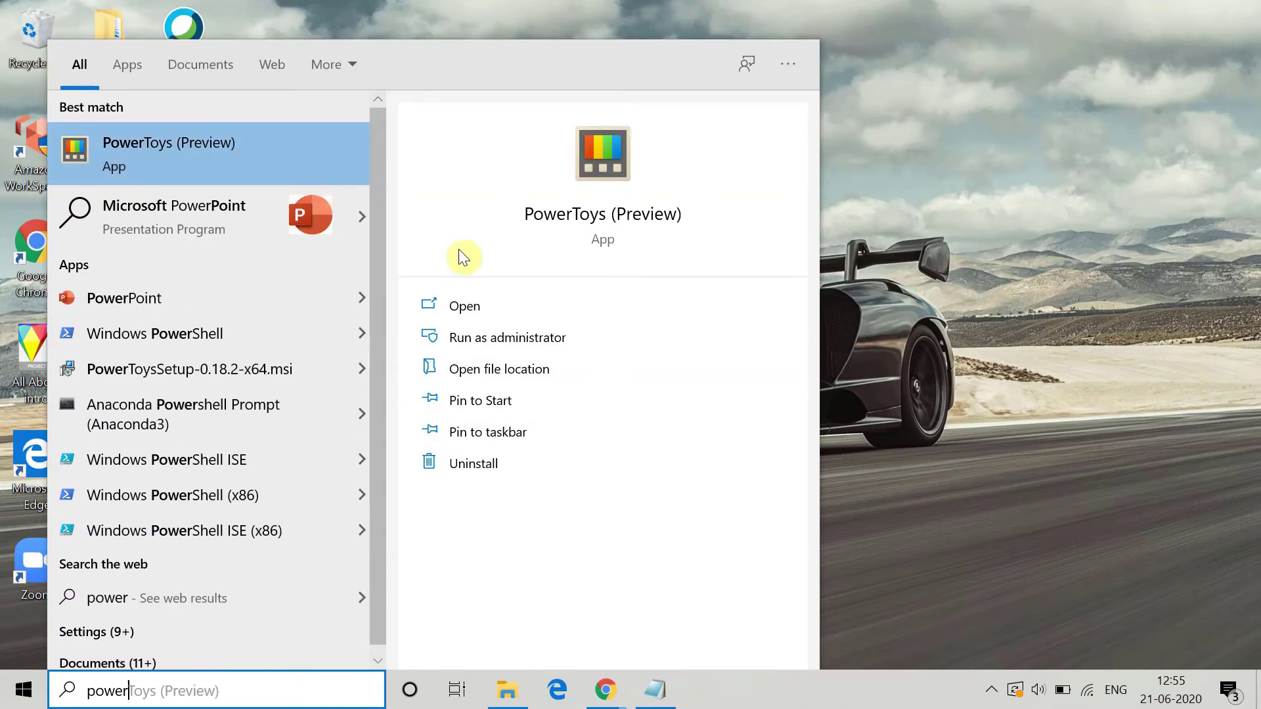
pyautogui.click(456, 302)
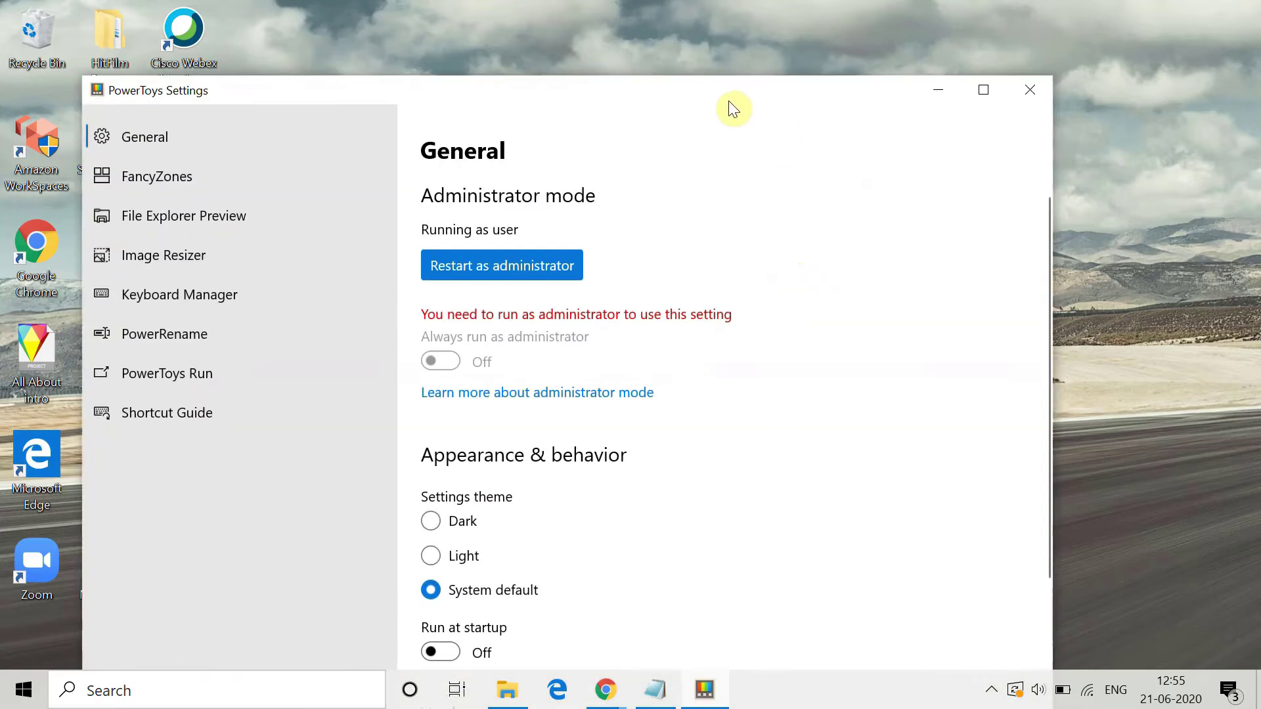
# Step: Reposition the PowerToys Settings window, review the General settings, and restart PowerToys as administrator
pyautogui.moveTo(729, 101); pyautogui.dragTo(855, 14)
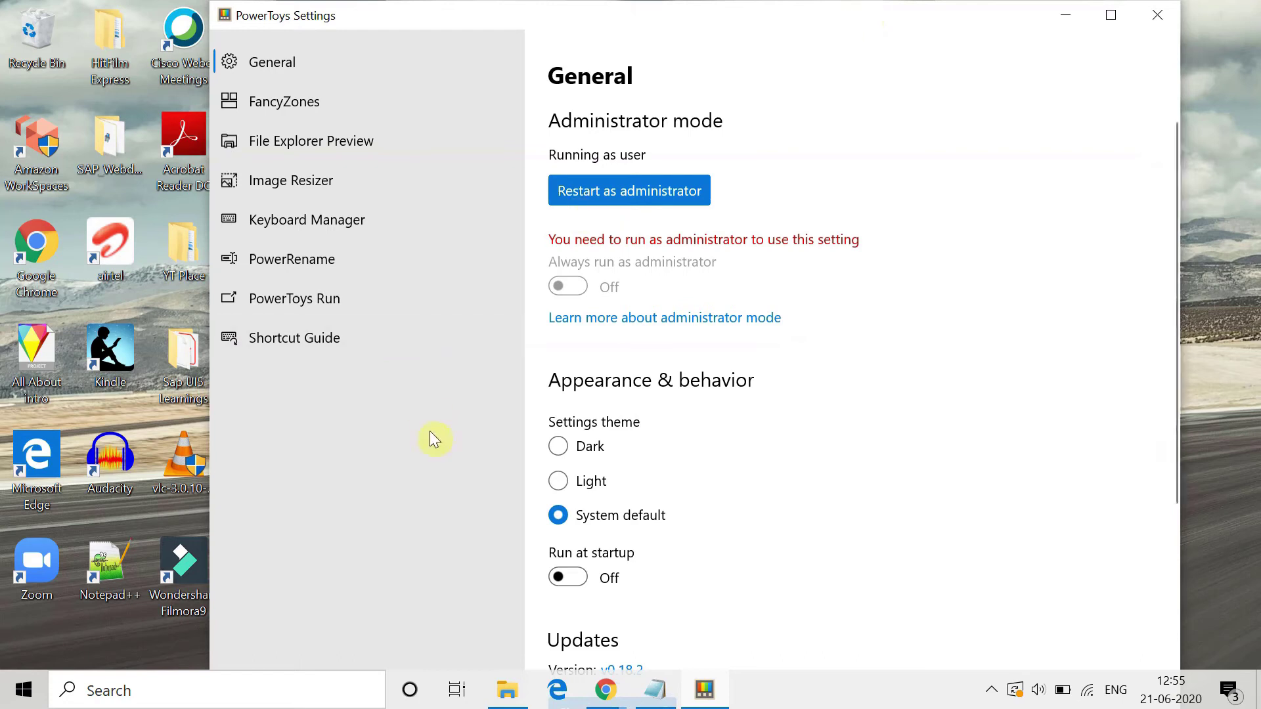
pyautogui.scroll(-1, 750, 397)
pyautogui.scroll(-1, 754, 404)
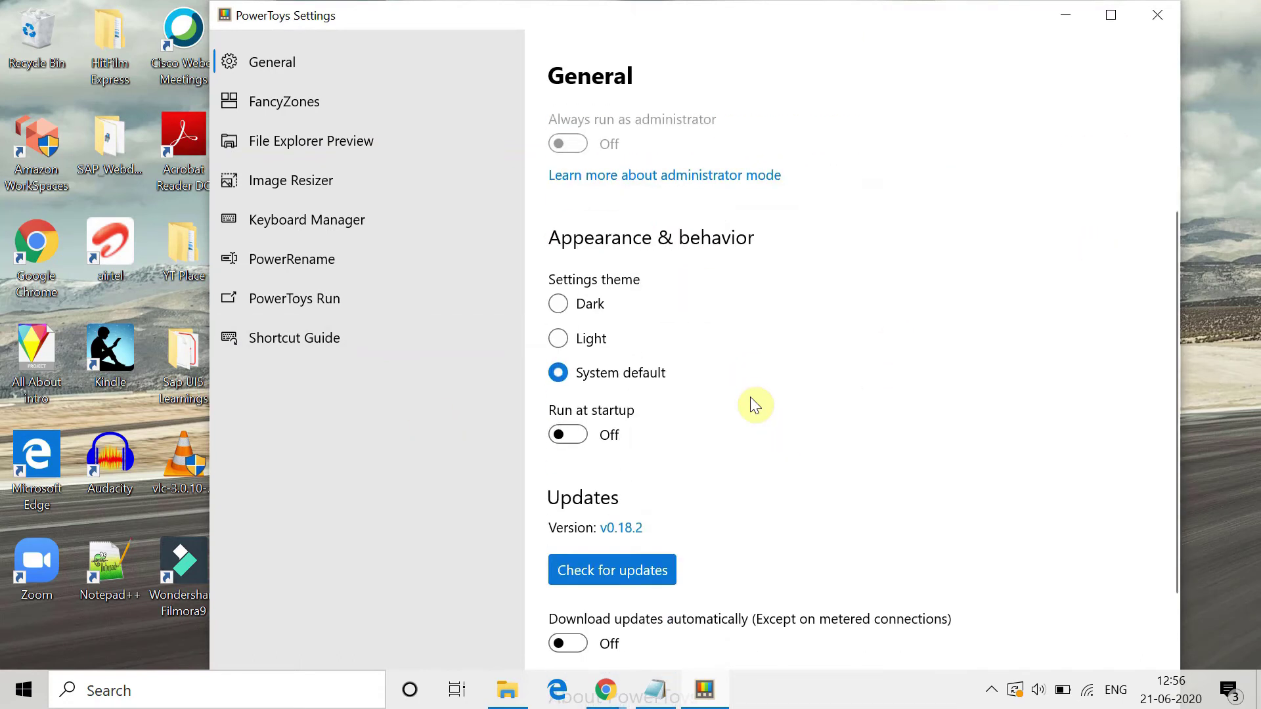
pyautogui.scroll(1, 754, 404)
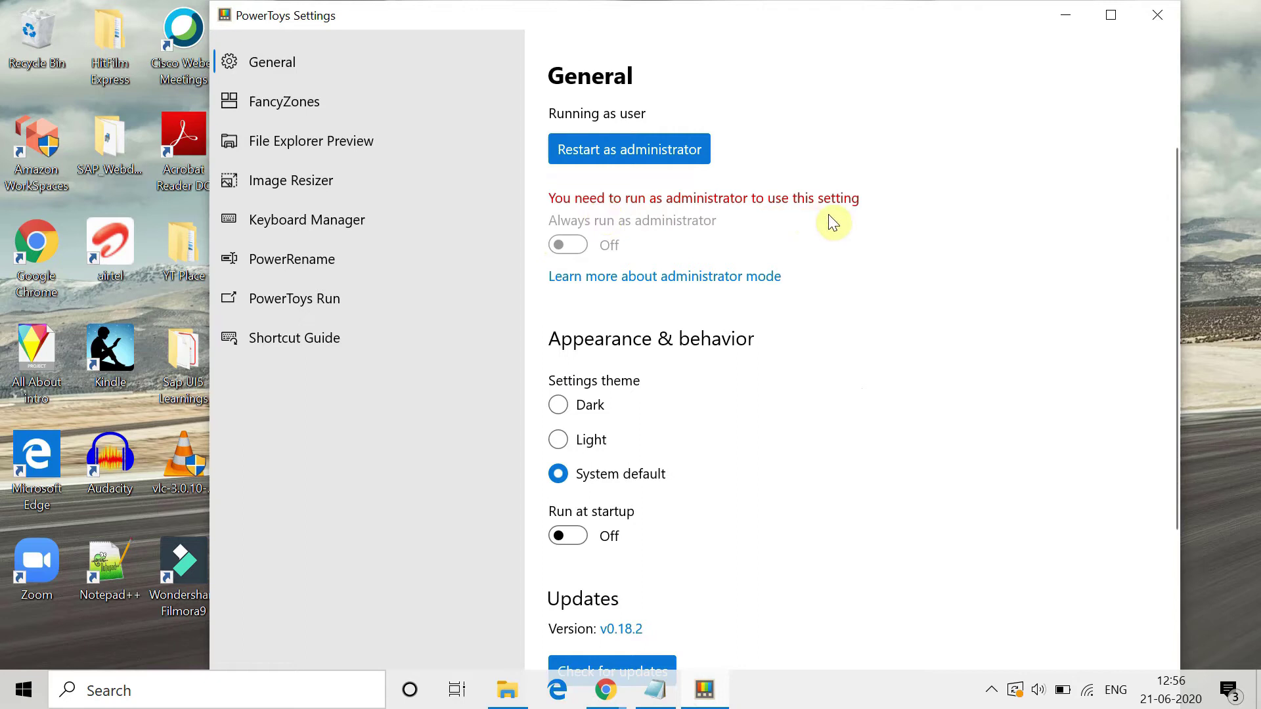
pyautogui.click(620, 147)
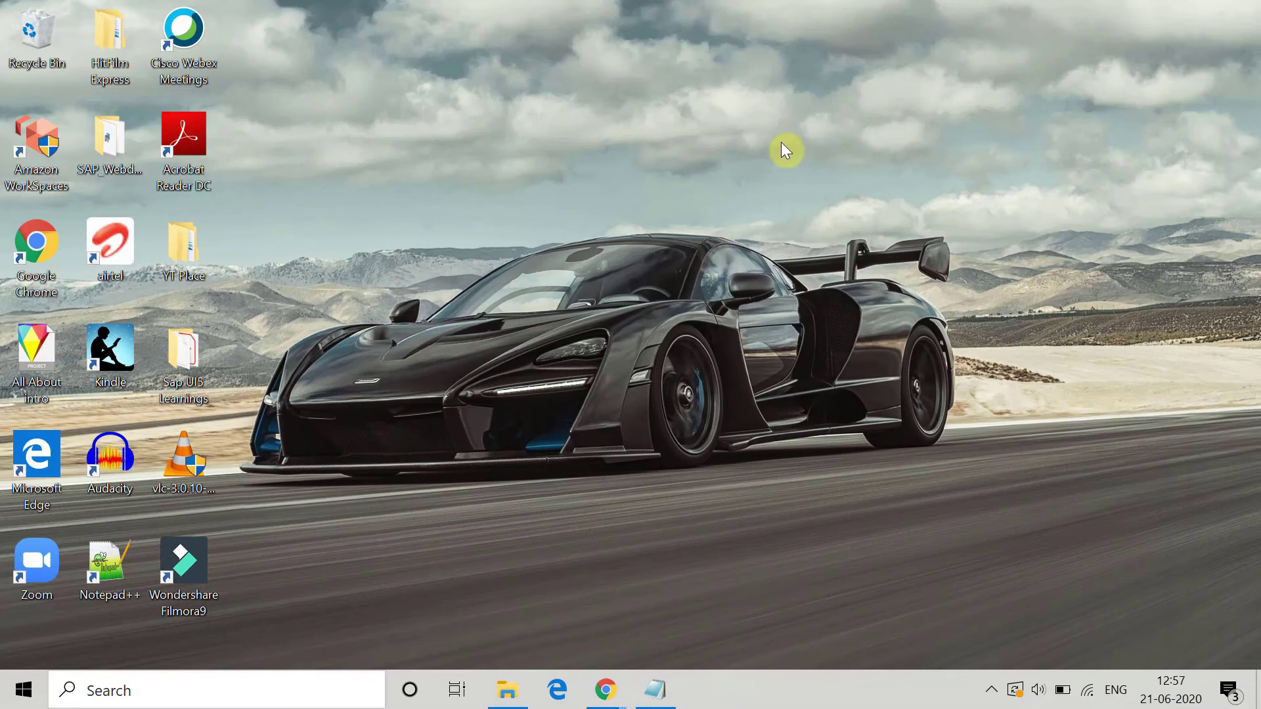
pyautogui.hotkey('alt', 'space')
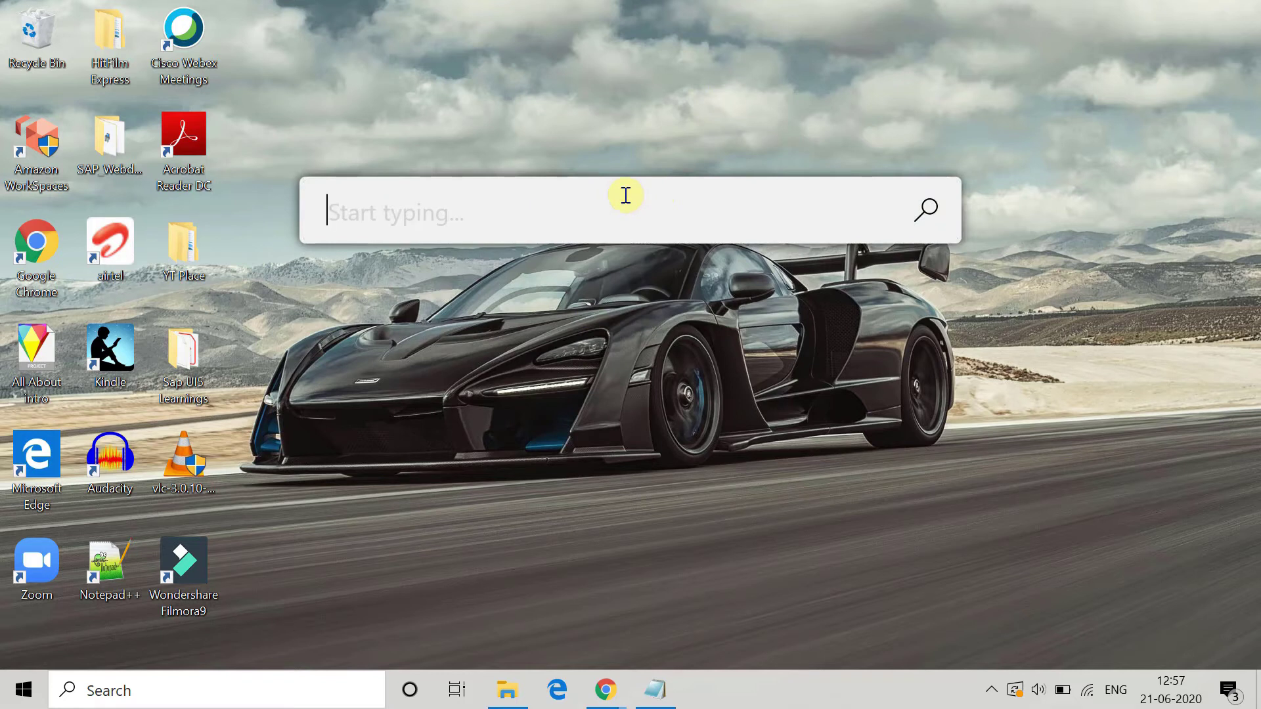
pyautogui.write('co')
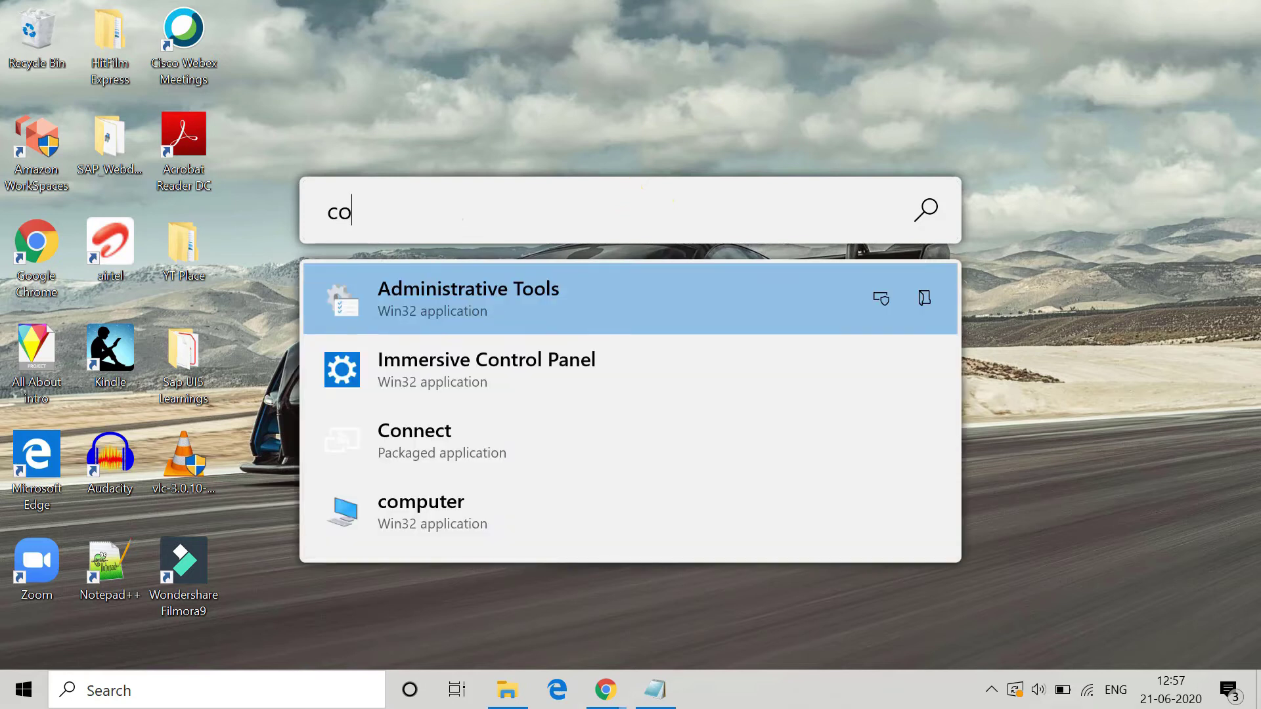
pyautogui.press('BackSpace')
pyautogui.press('BackSpace')
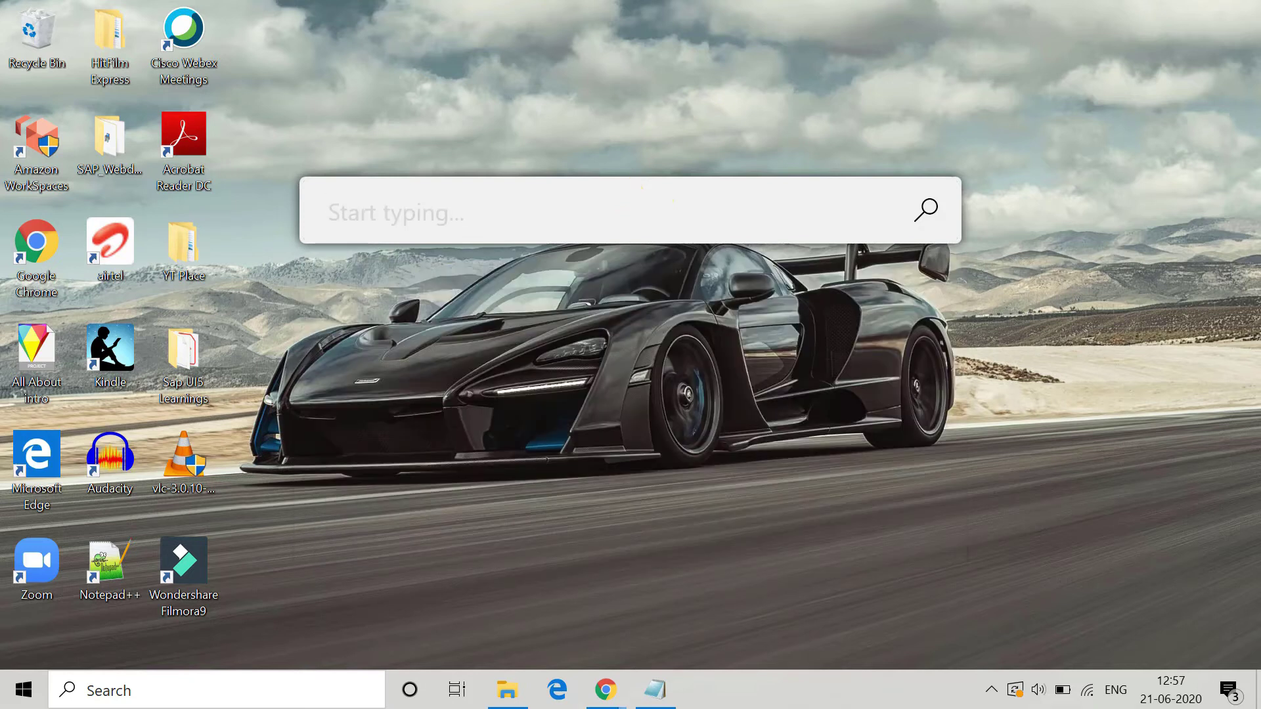
pyautogui.press('Escape')
# Step: Open the PowerToys Run launcher, search for "comma", and cut the query back to its first letter
pyautogui.hotkey('alt', 'space')
pyautogui.write('comma')
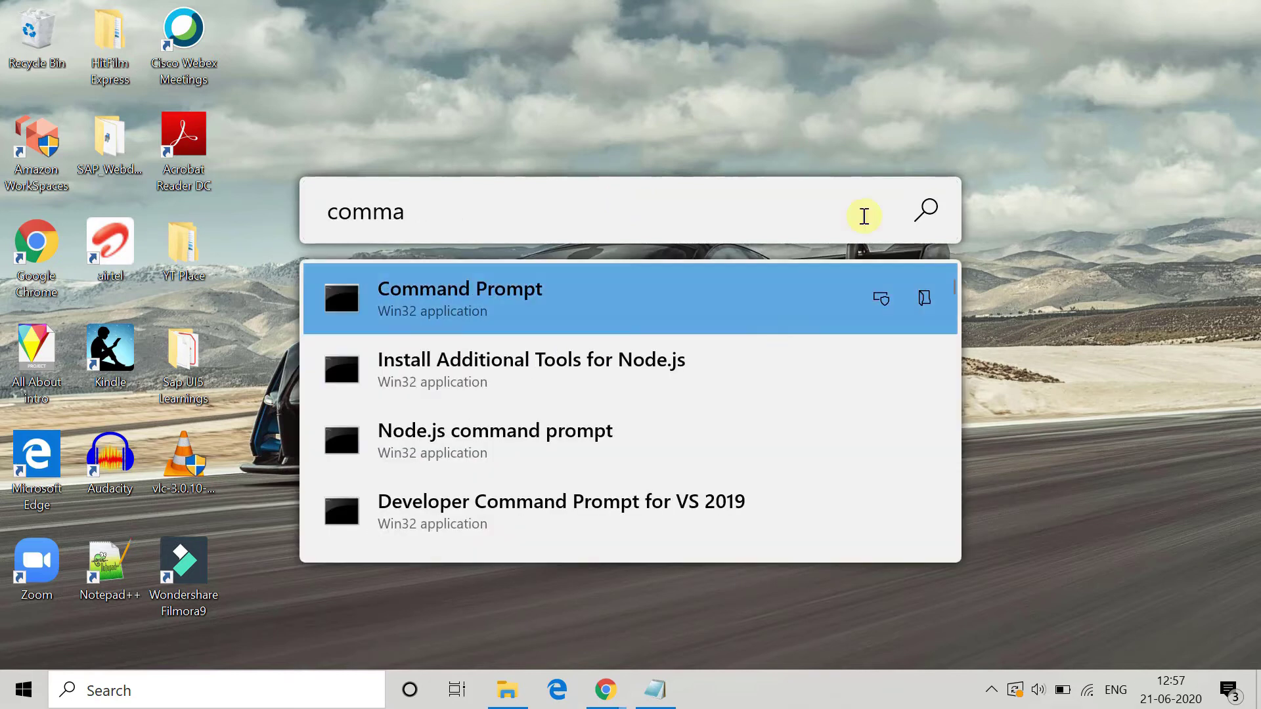
pyautogui.press('BackSpace')
pyautogui.press('BackSpace')
pyautogui.press('BackSpace')
pyautogui.press('BackSpace')
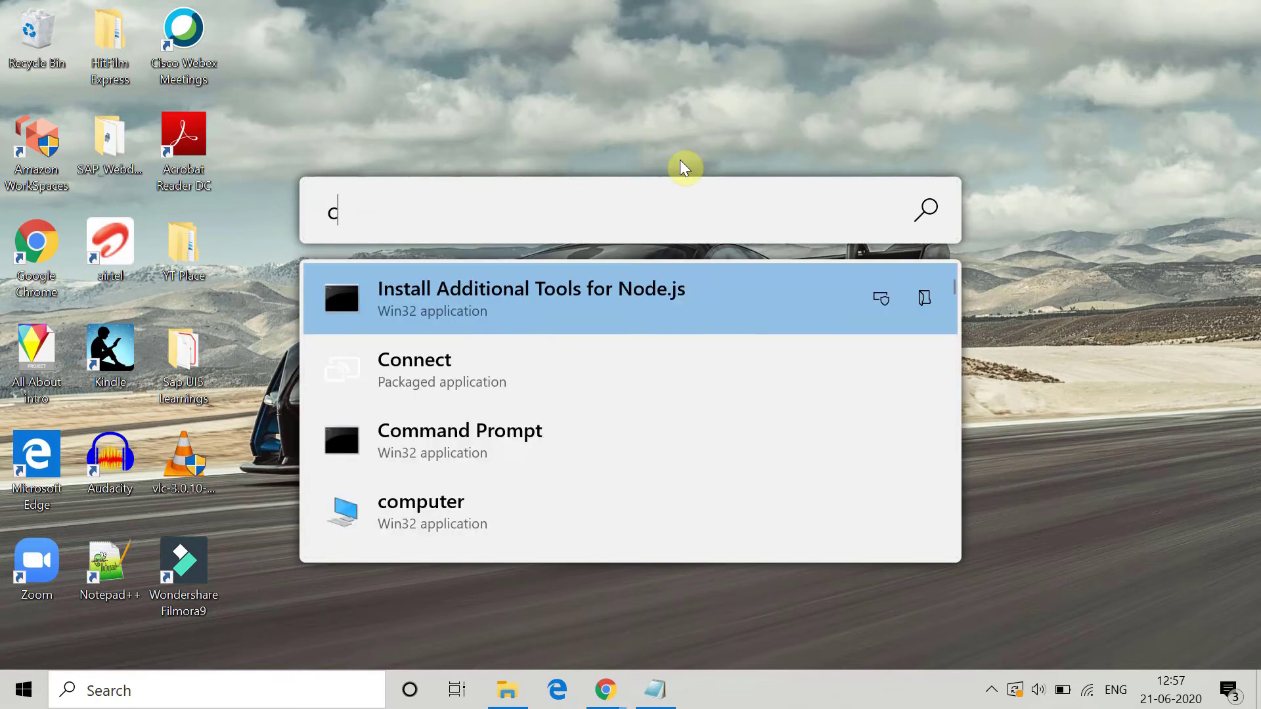
# Step: Search PowerToys Run for "control pane" to find the Control Panel
pyautogui.write('onto')
pyautogui.press('BackSpace')
pyautogui.write('r')
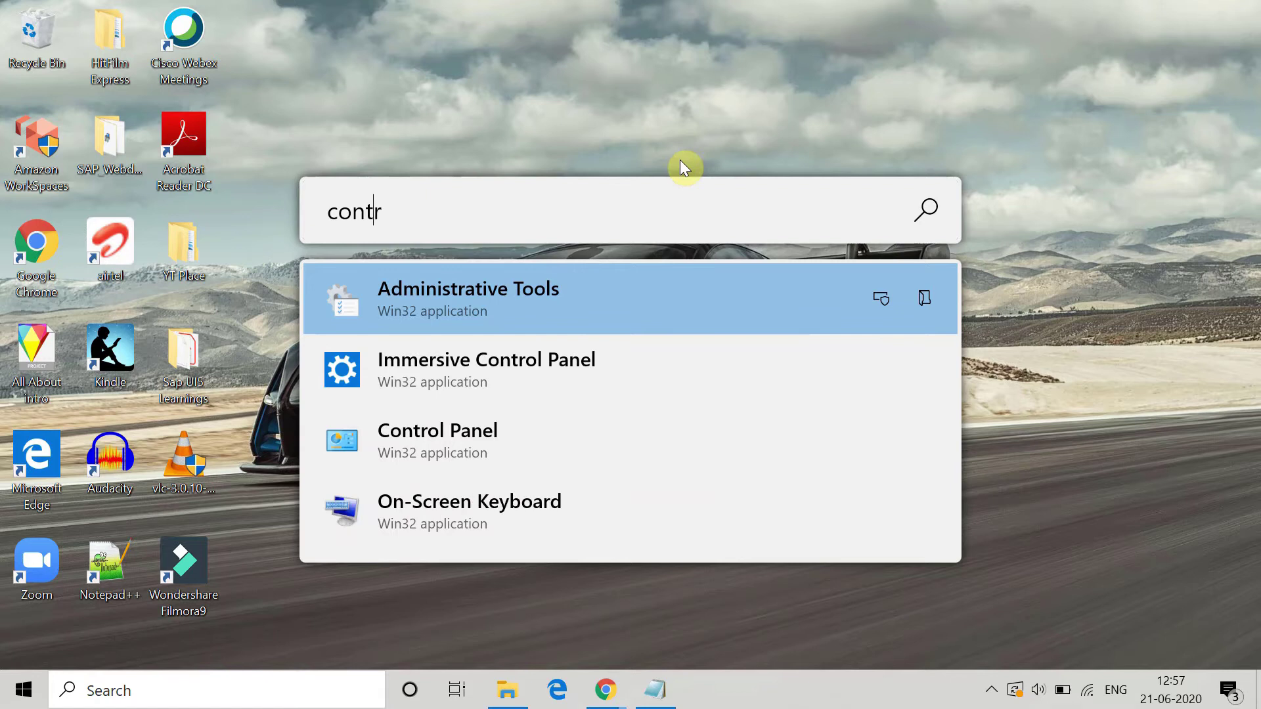
pyautogui.write('ol pane')
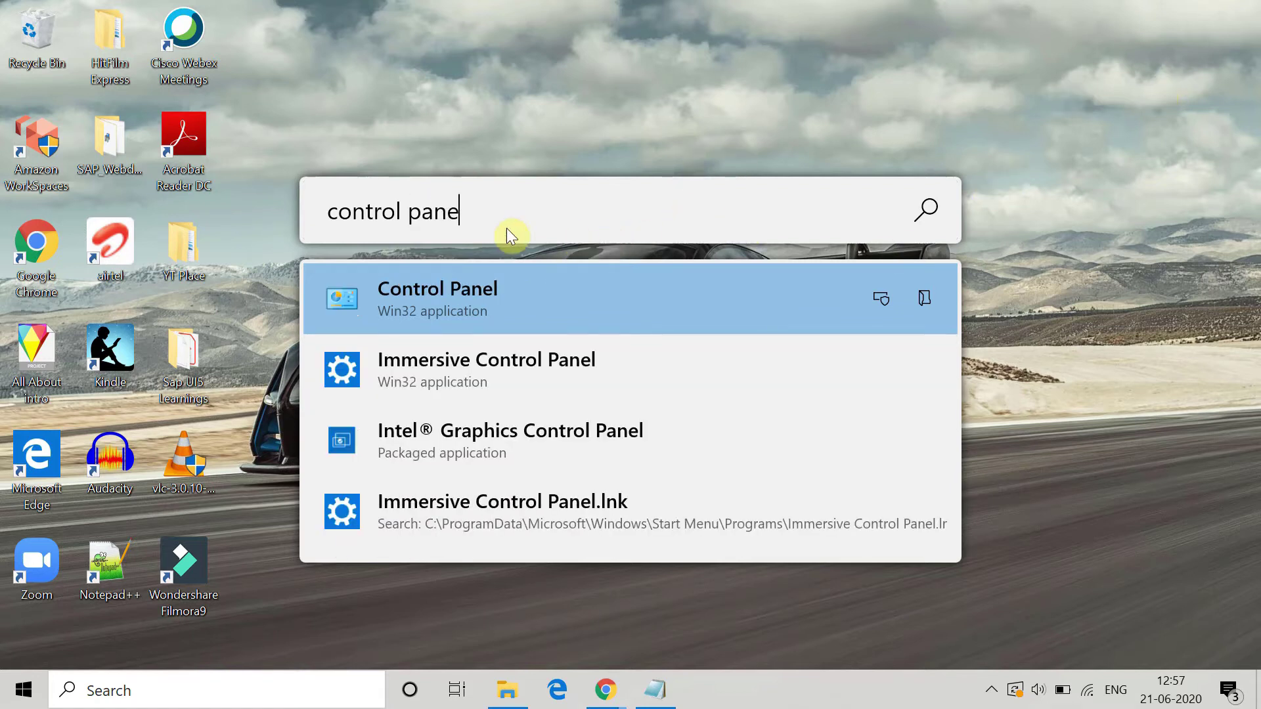
# Step: Reposition the PowerToys Run bar on the desktop, and dismiss it with its query cleared
pyautogui.moveTo(506, 227); pyautogui.dragTo(431, 190)
pyautogui.press('BackSpace')
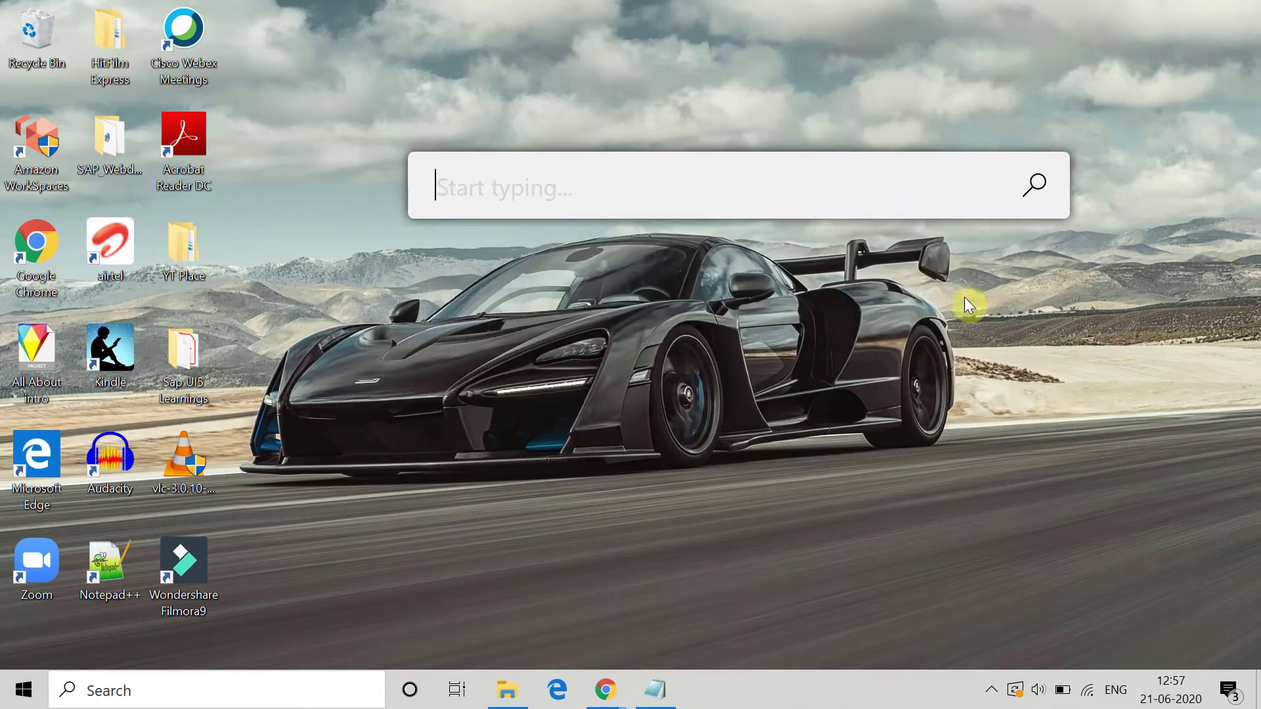
pyautogui.press('Escape')
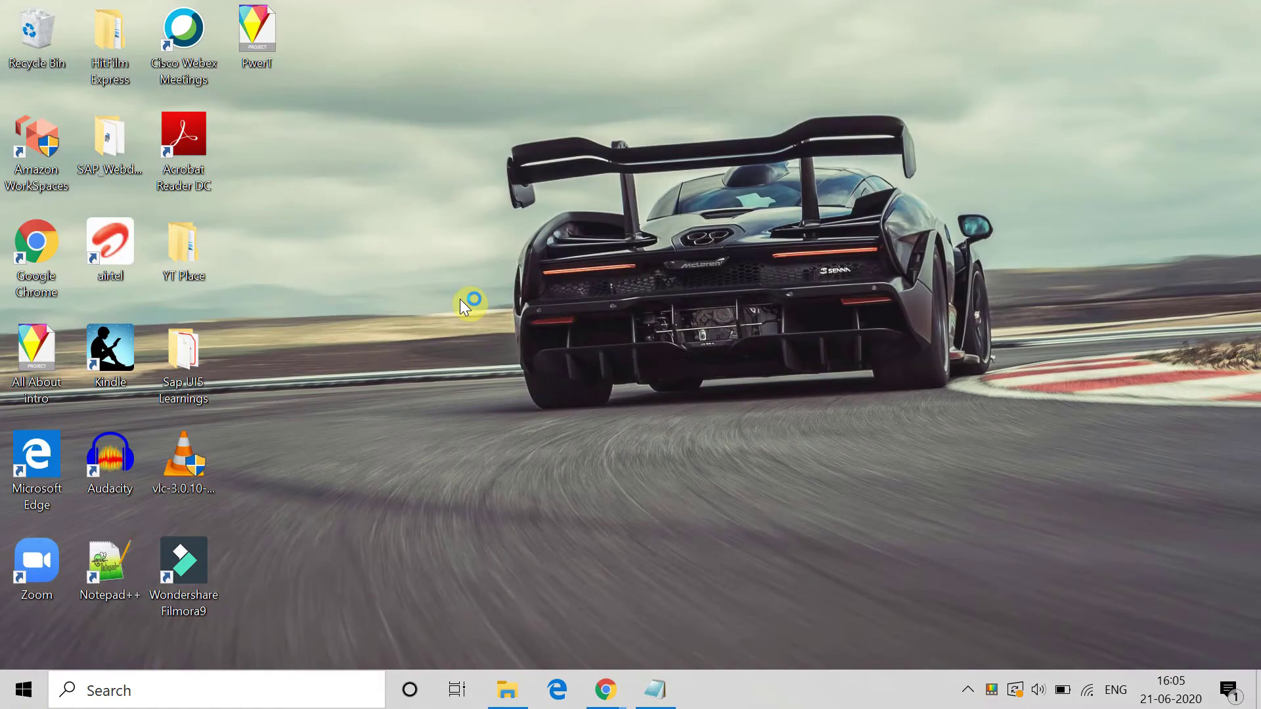
# Step: Open the PowerToys settings from its notification area icon and maximize the window
pyautogui.click(993, 690)
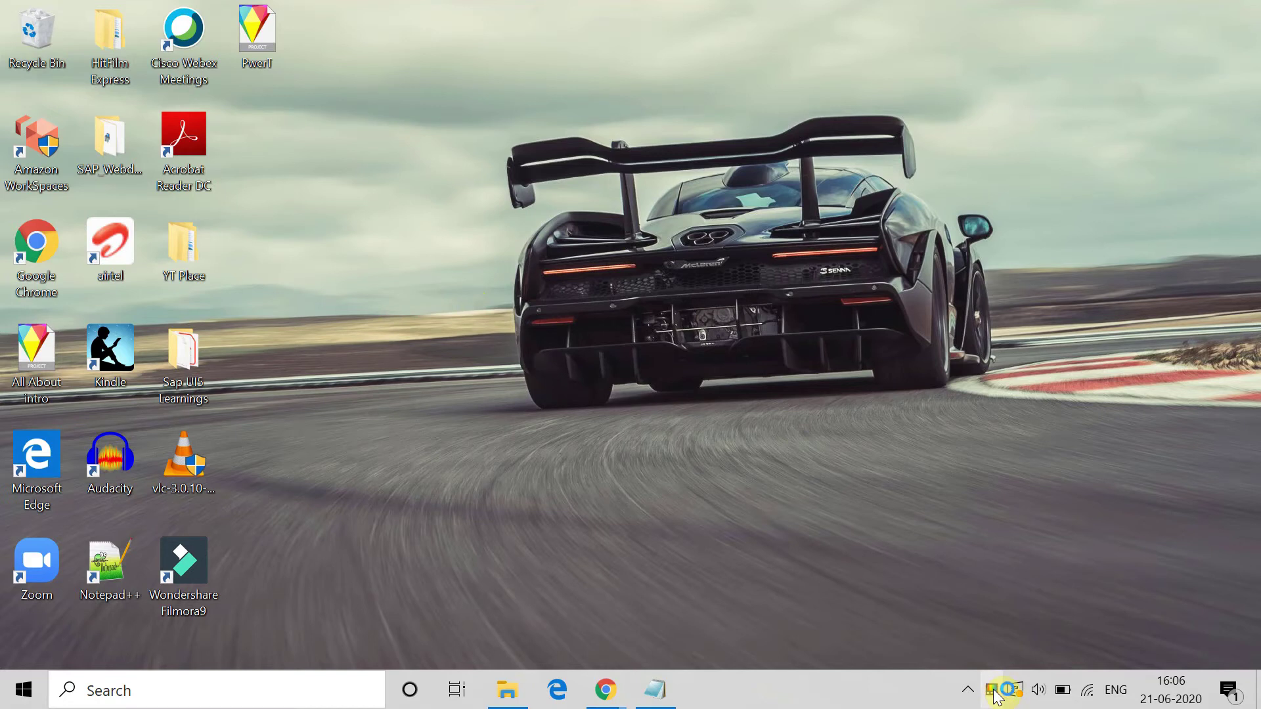
pyautogui.rightClick(995, 690)
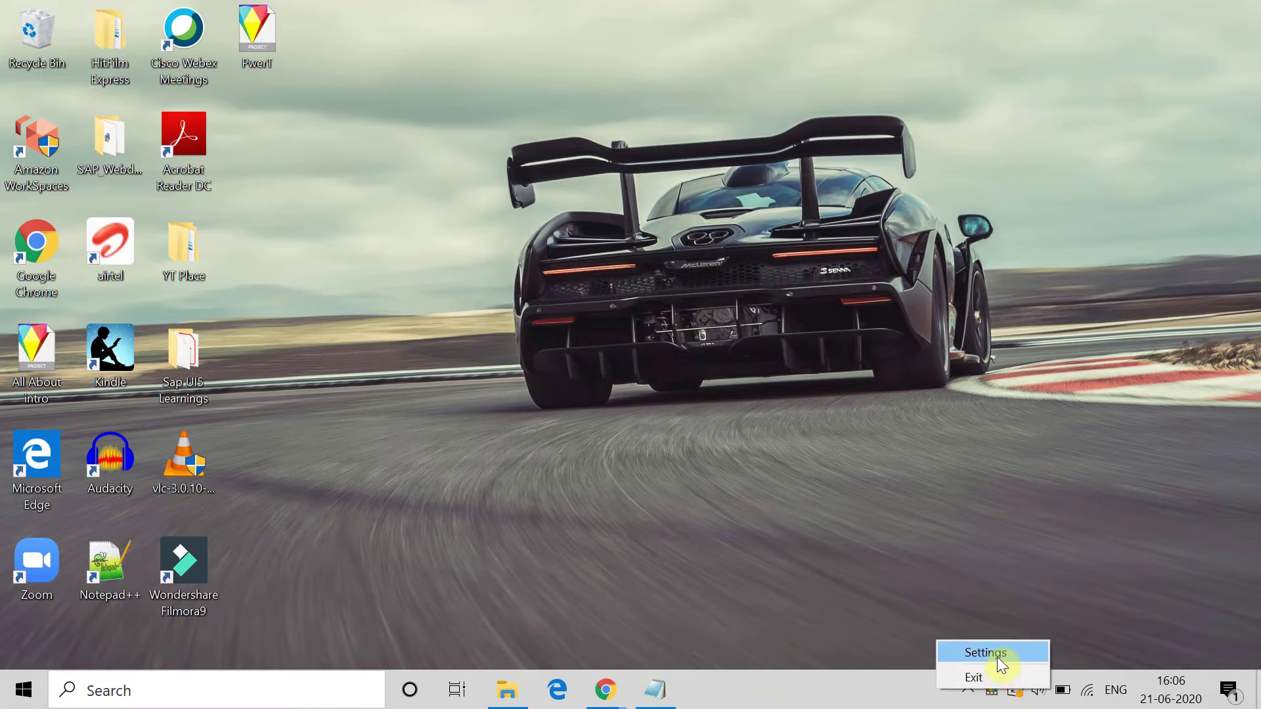
pyautogui.click(994, 660)
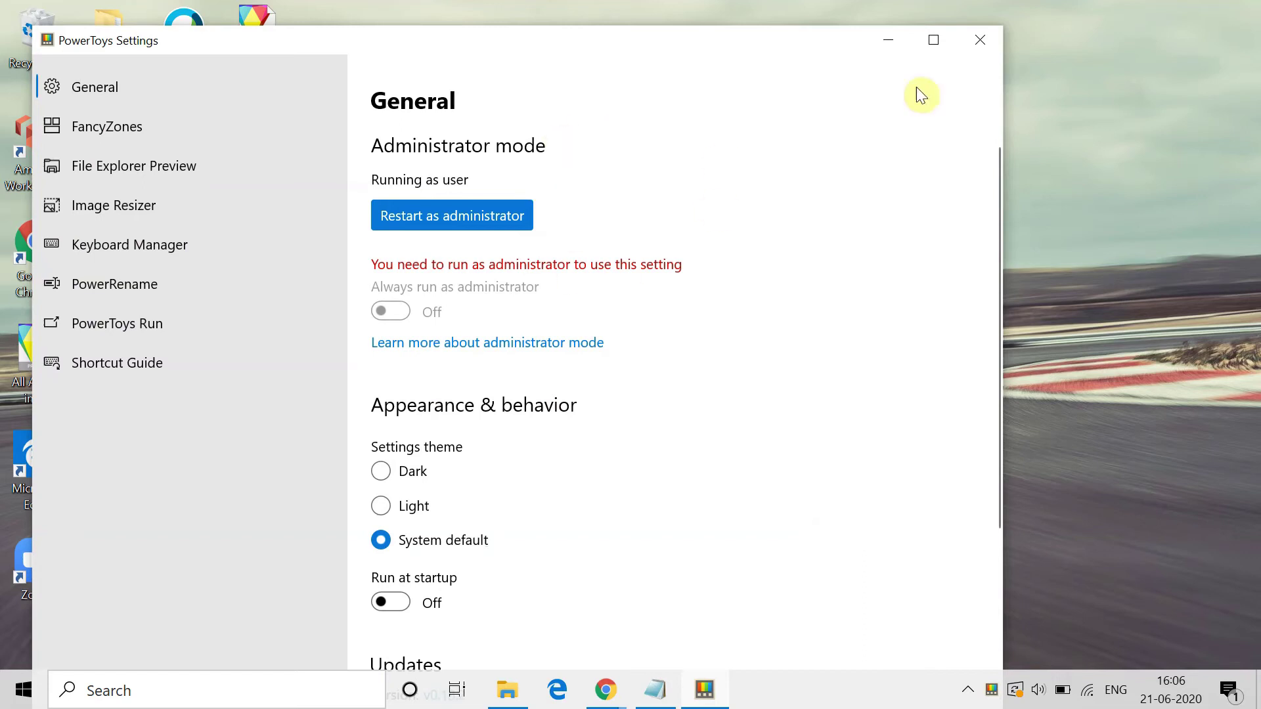
pyautogui.click(936, 41)
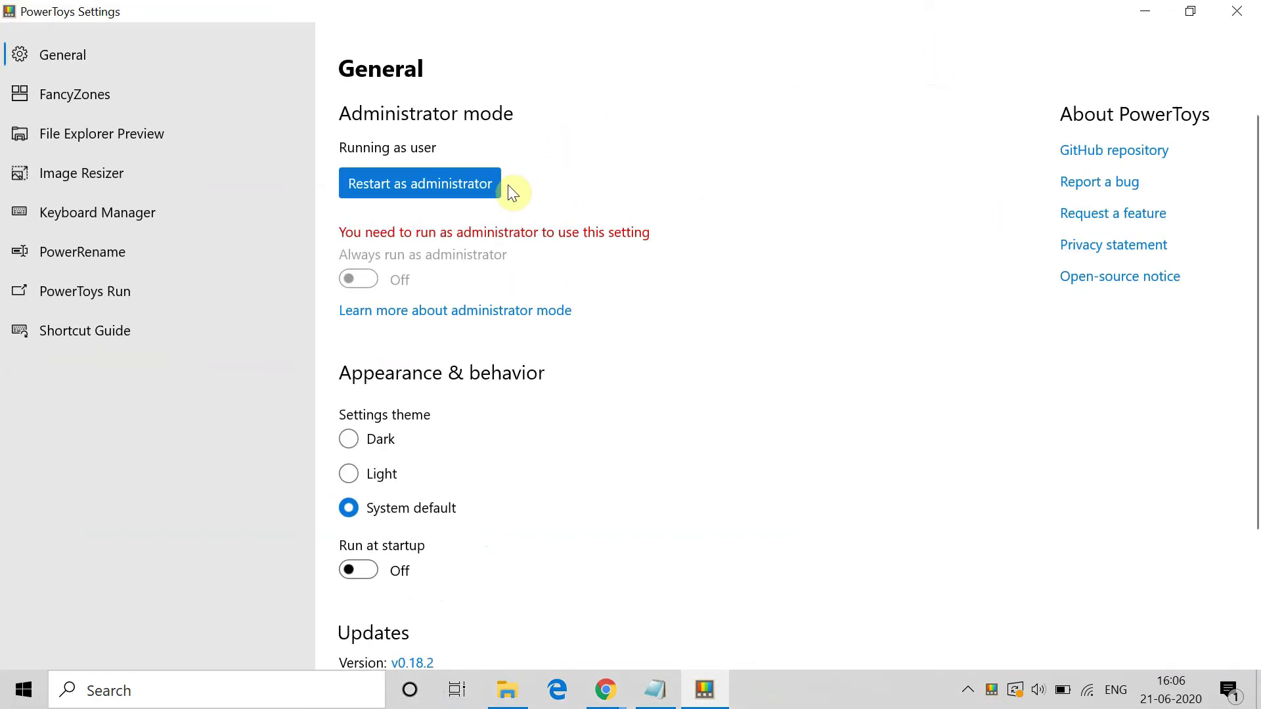
# Step: Review the PowerRename settings and the Image Resizer sizes, encoding and filename options
pyautogui.click(64, 245)
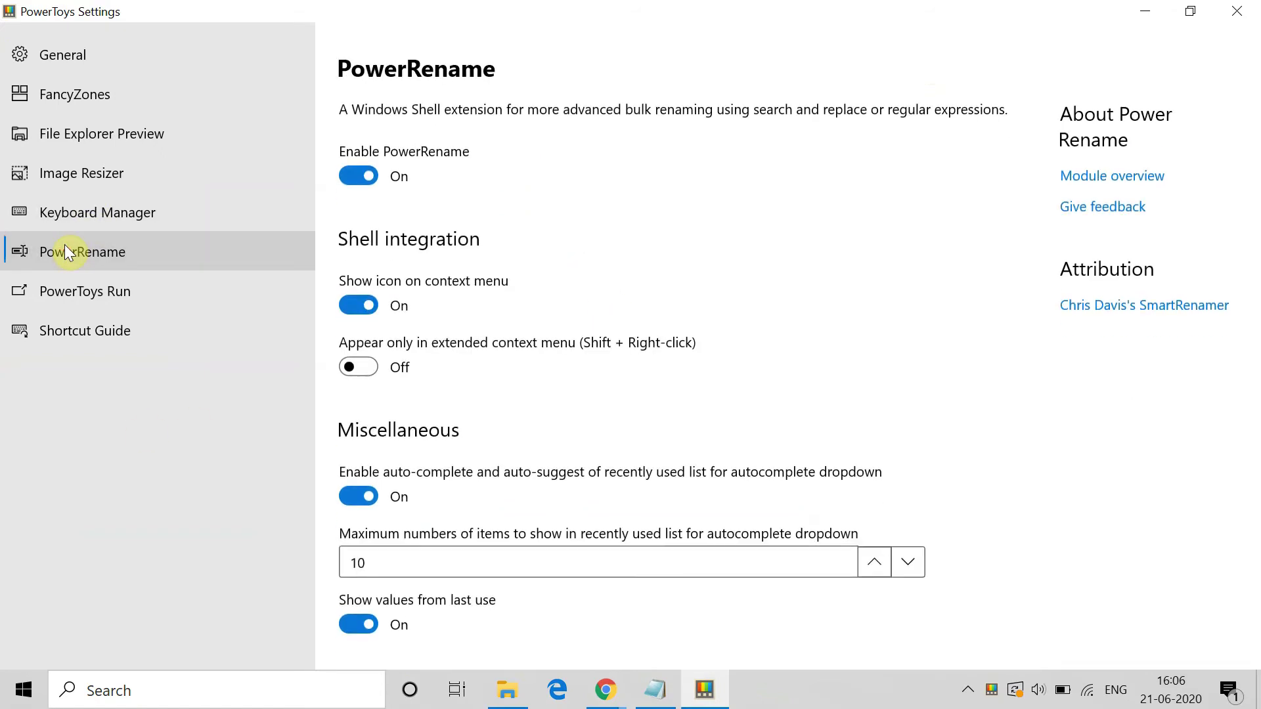
pyautogui.click(86, 168)
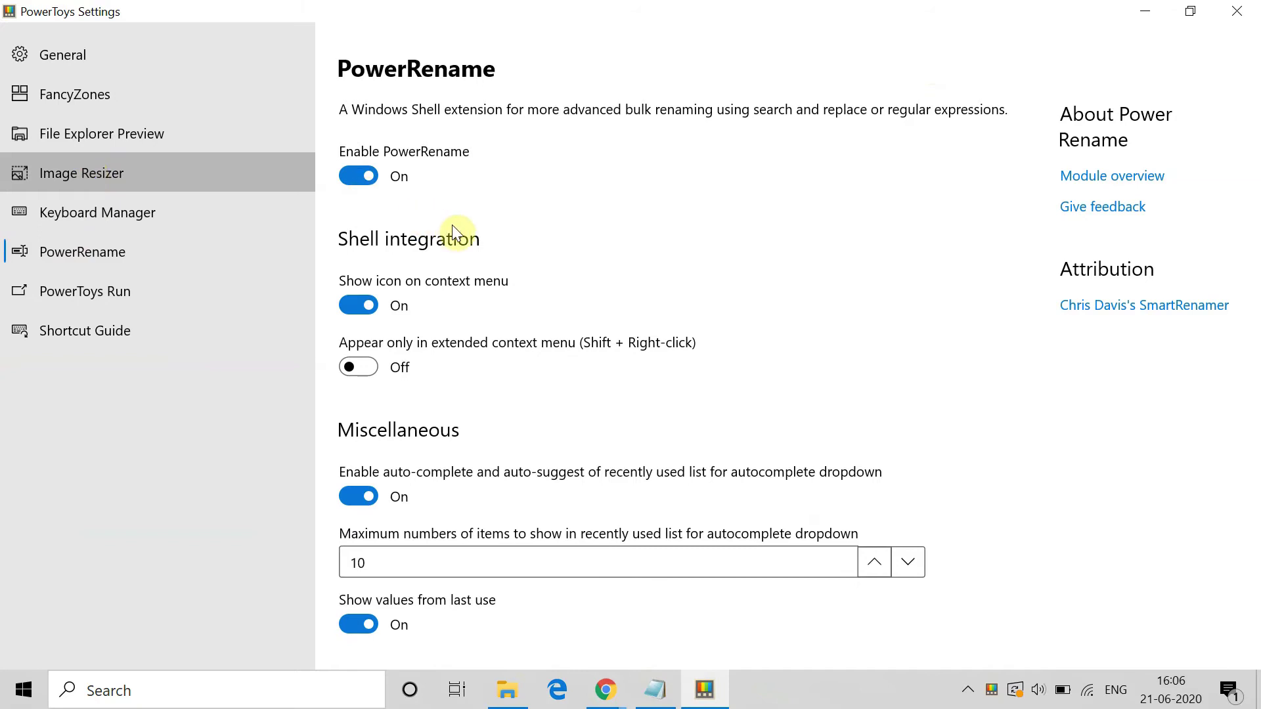
pyautogui.scroll(-2, 501, 398)
pyautogui.scroll(1, 400, 408)
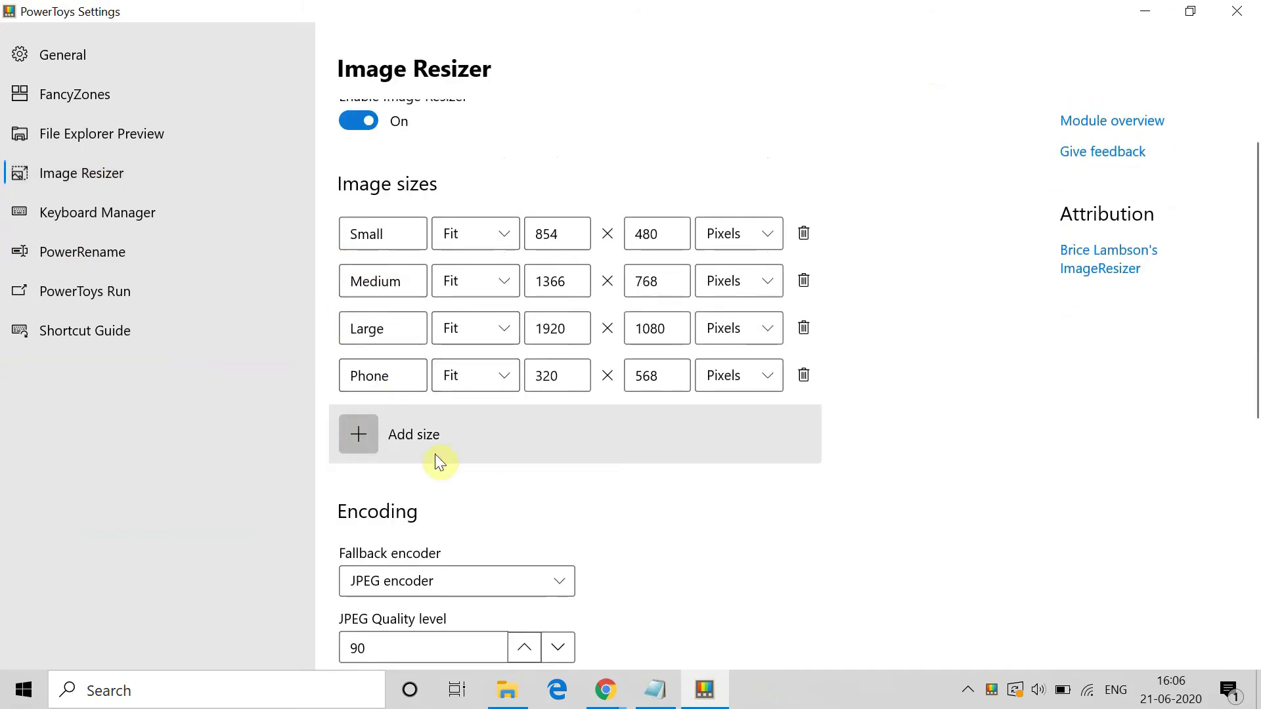
pyautogui.scroll(-1, 460, 472)
pyautogui.scroll(-1, 460, 472)
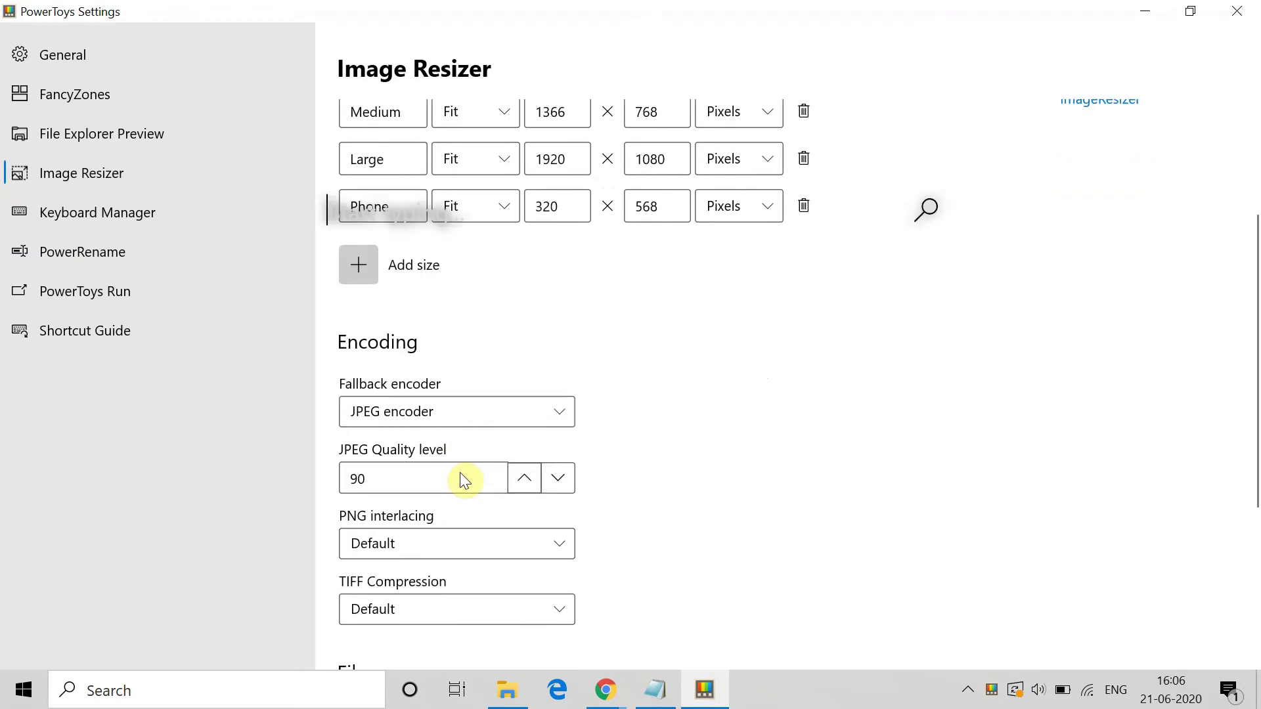
pyautogui.scroll(-5, 435, 494)
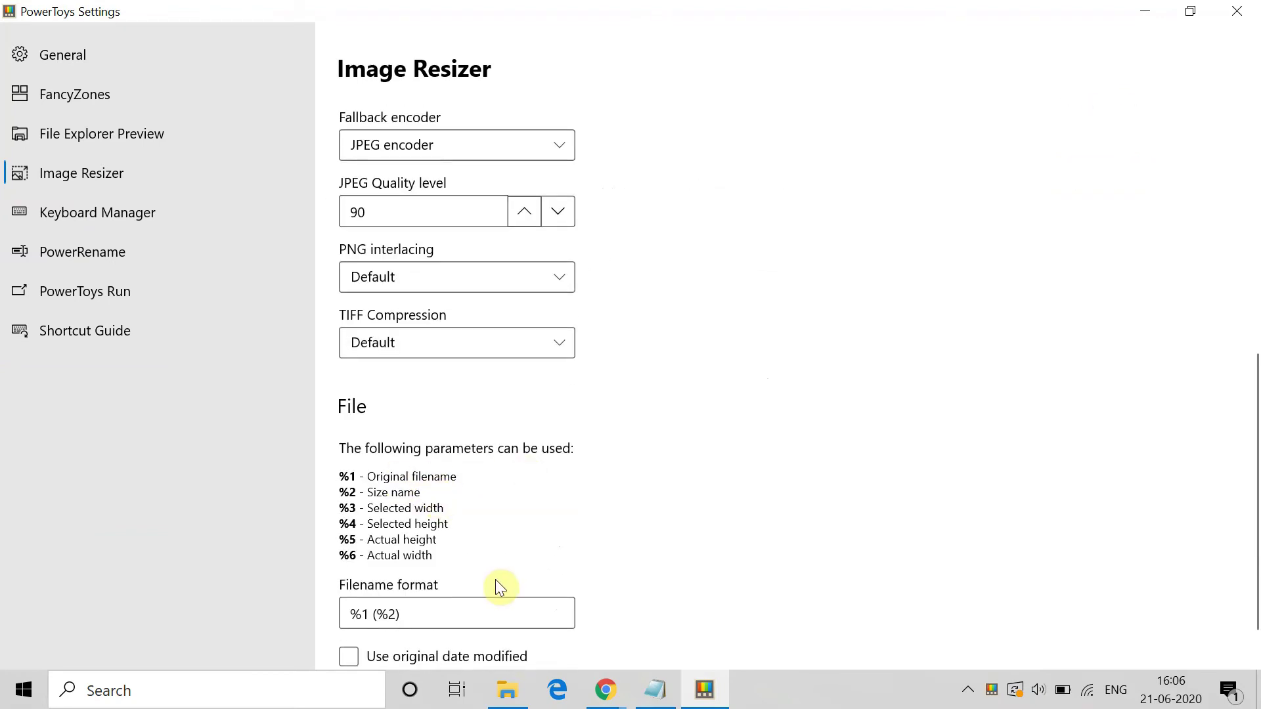
pyautogui.scroll(-1, 495, 585)
pyautogui.scroll(4, 496, 586)
# Step: Switch to File Explorer, go to the Basic Images folder, and select both Bell Icon pictures and the adjacent Bell picture
pyautogui.press('super+d')
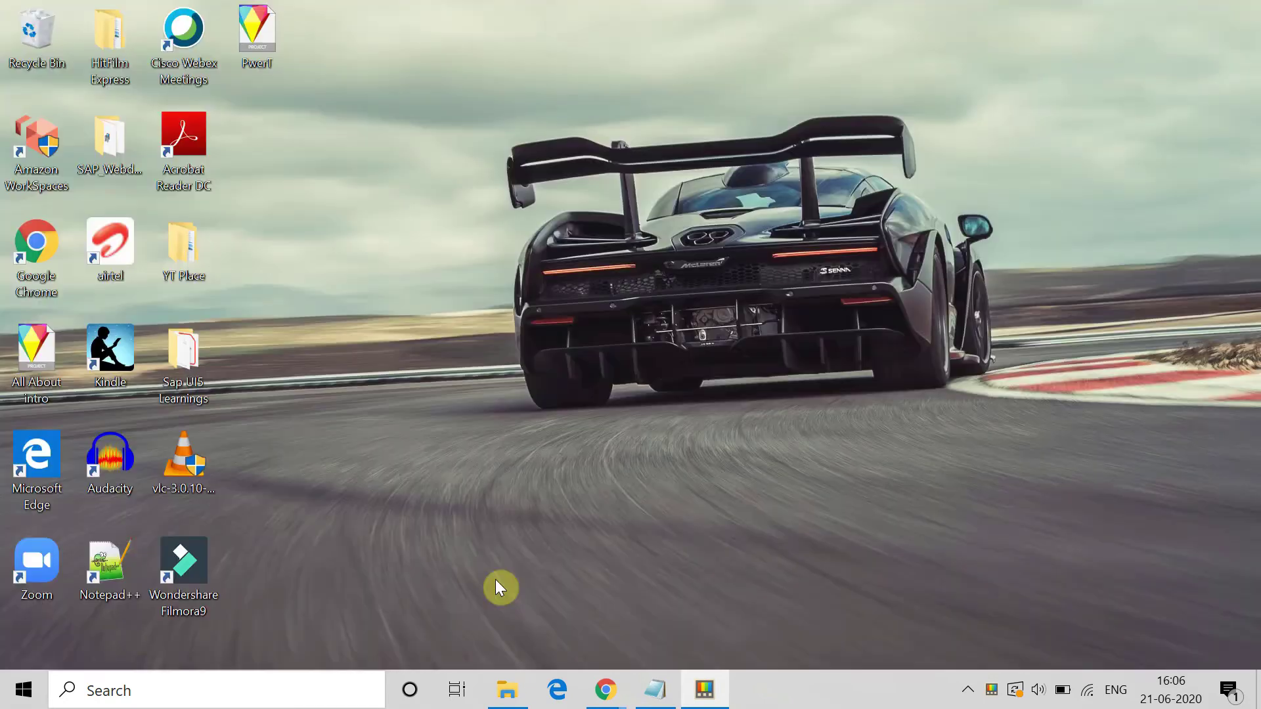
pyautogui.click(507, 691)
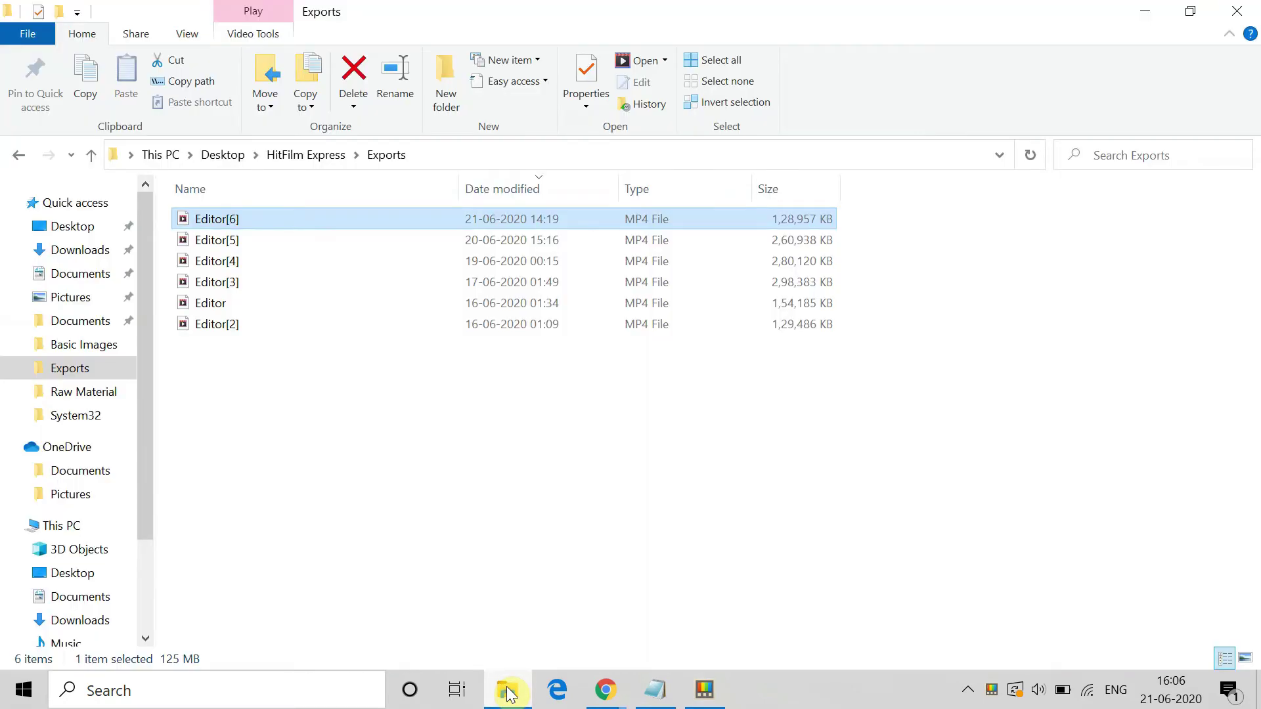
pyautogui.click(78, 354)
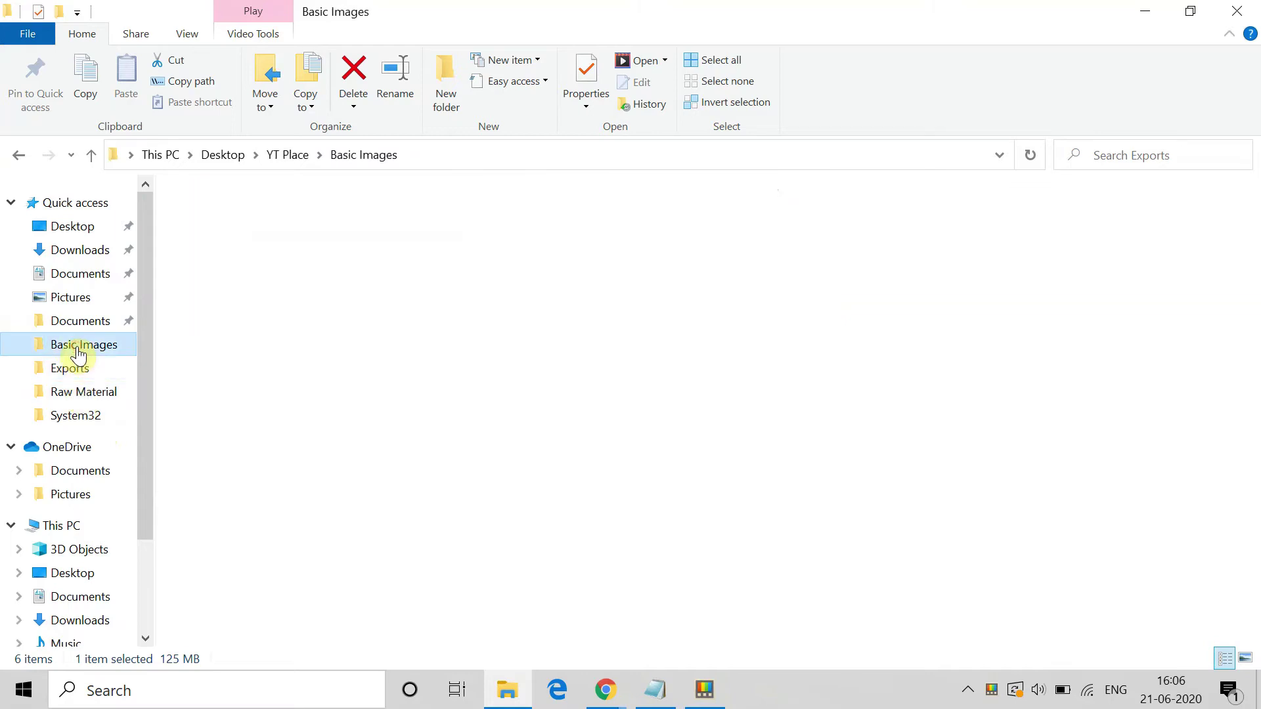
pyautogui.click(462, 284)
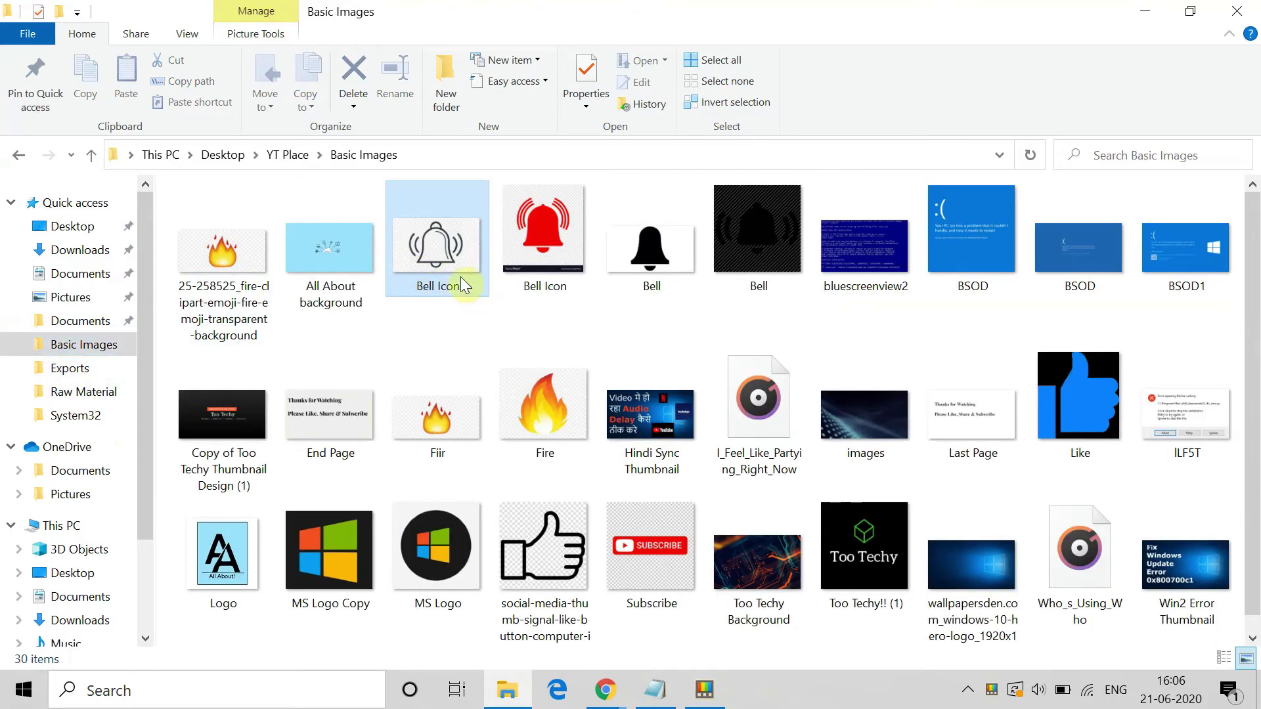
pyautogui.keyDown('ctrl'); pyautogui.click(545, 275); pyautogui.keyUp('ctrl')
pyautogui.keyDown('ctrl'); pyautogui.click(631, 268); pyautogui.keyUp('ctrl')
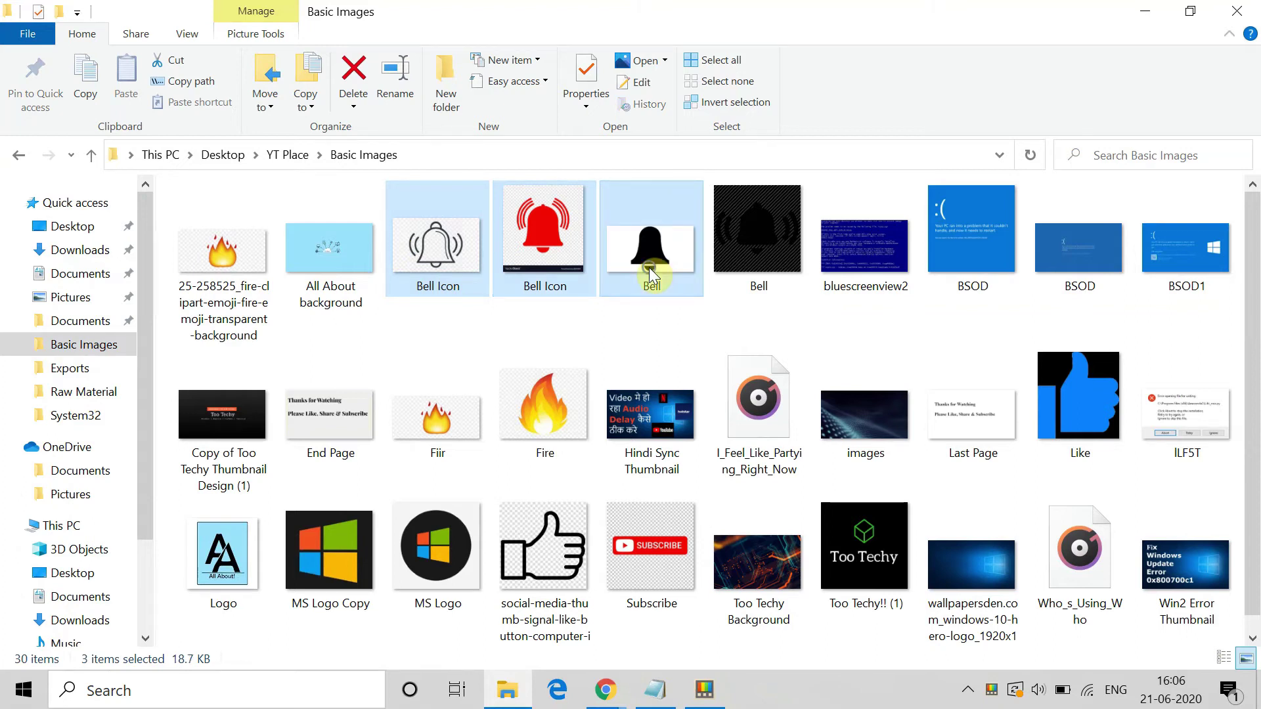
# Step: Open Image Resizer for the three selected pictures to view its size options, and close it without resizing
pyautogui.rightClick(649, 267)
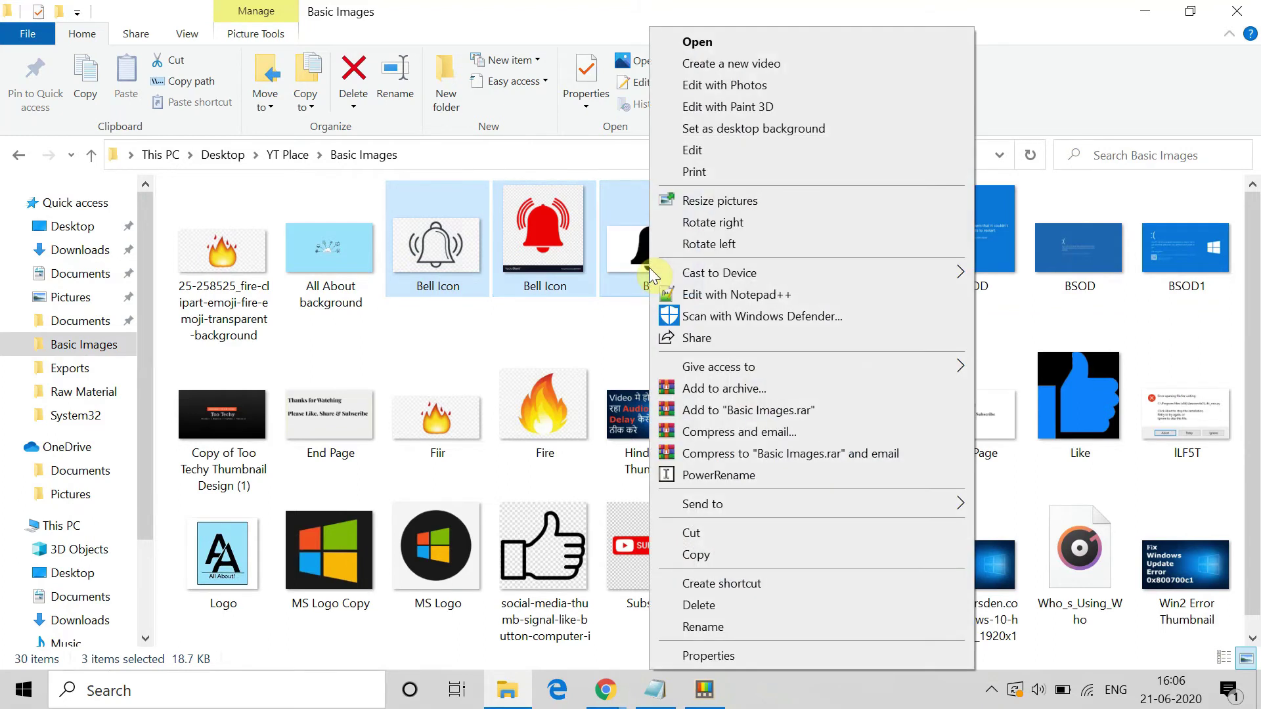
pyautogui.click(734, 203)
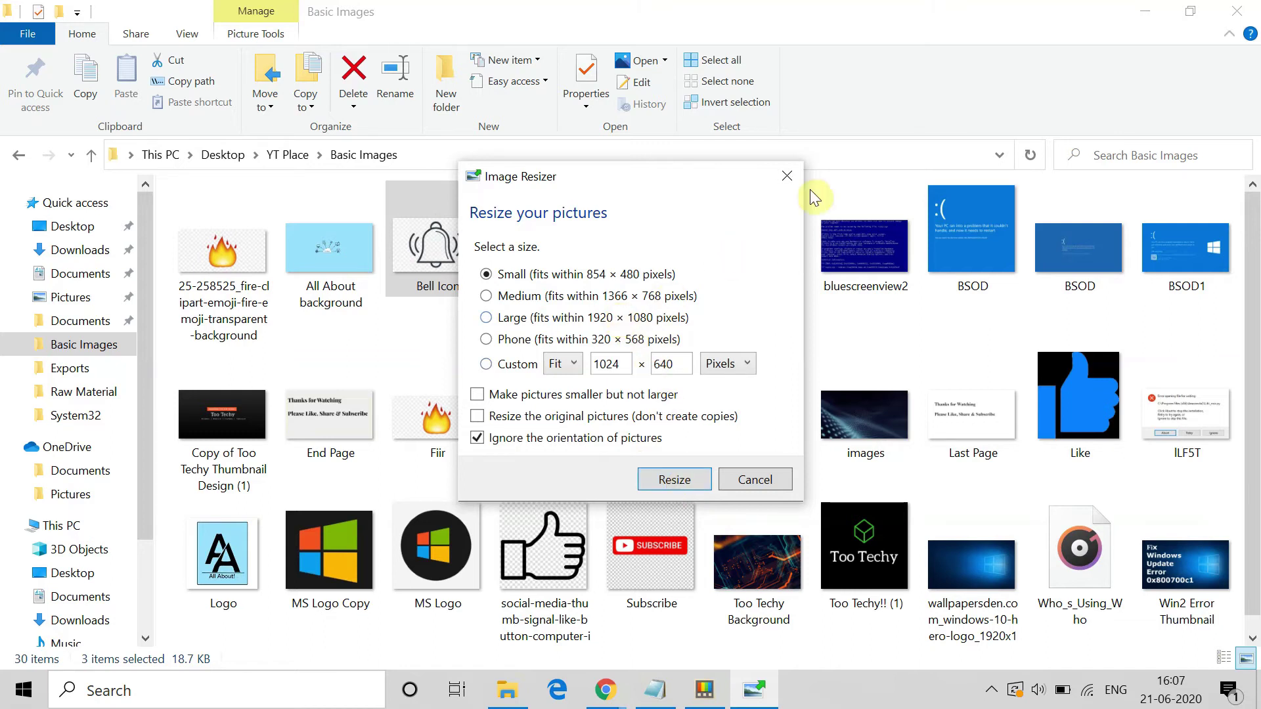
pyautogui.click(787, 177)
# Step: Return to PowerToys Settings and review the PowerRename shell integration and miscellaneous options
pyautogui.hotkey('alt', 'Tab')
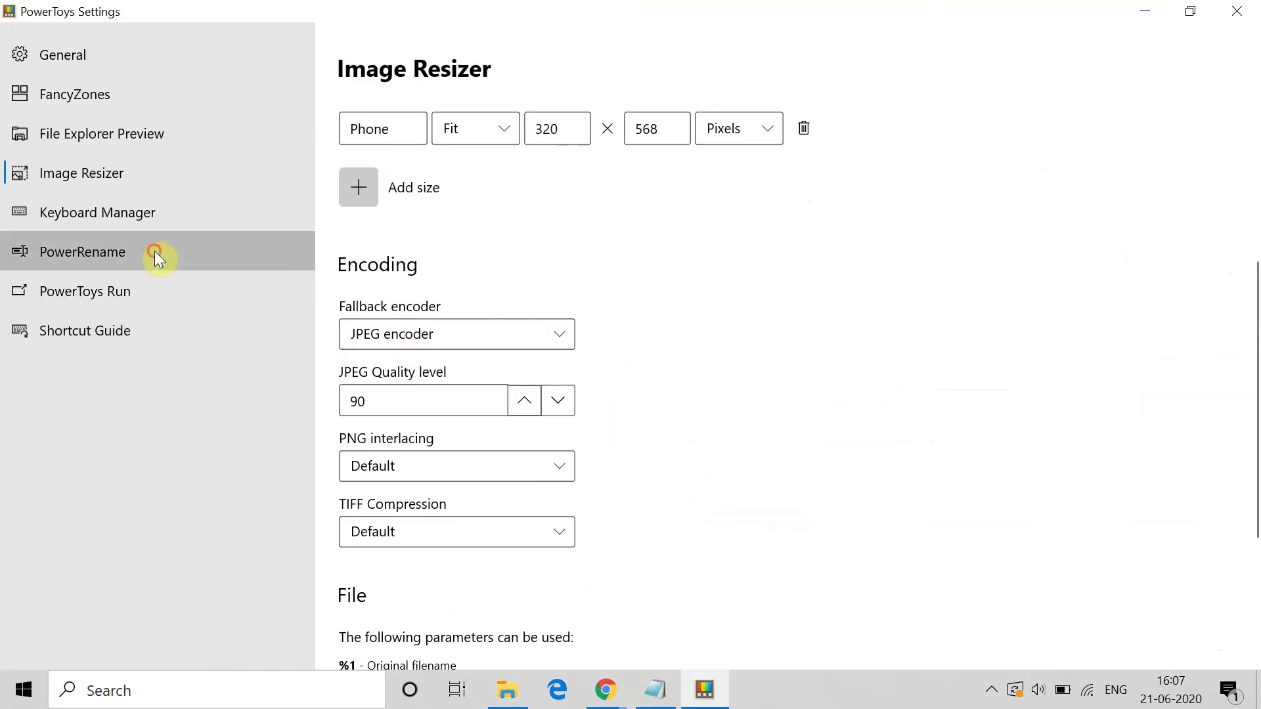
pyautogui.click(155, 253)
pyautogui.scroll(-1, 422, 413)
pyautogui.scroll(1, 535, 267)
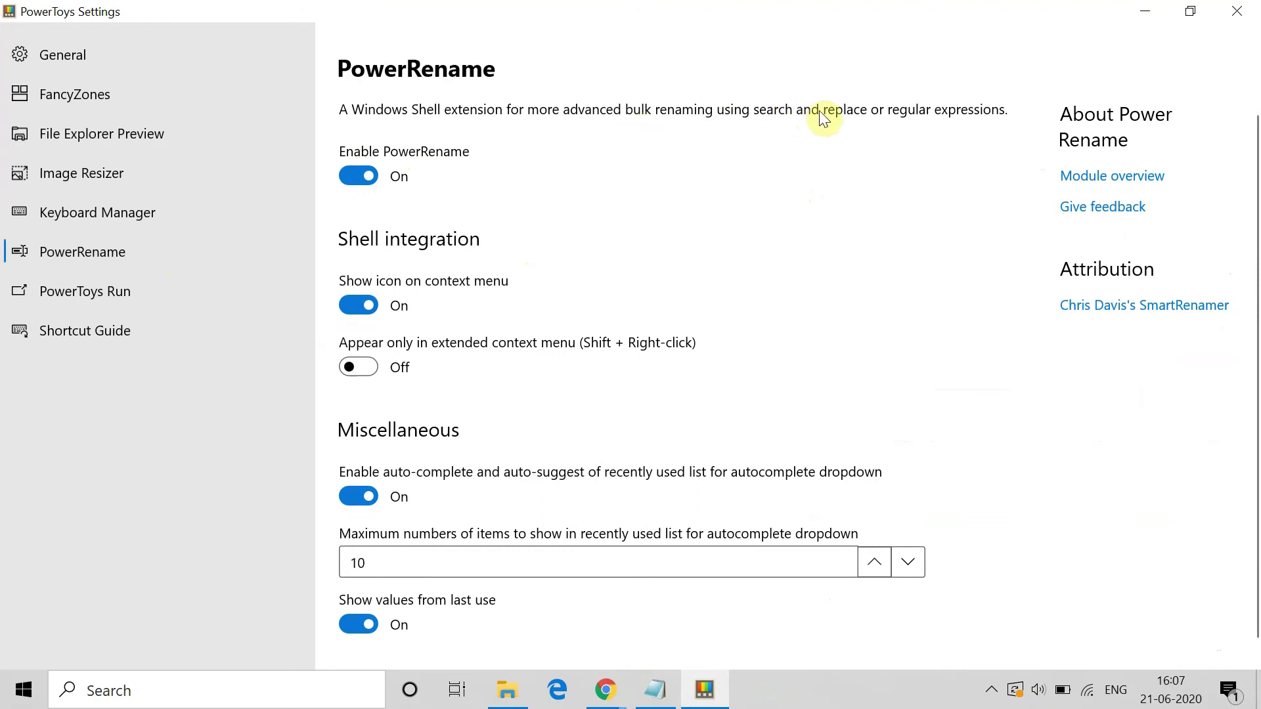
pyautogui.scroll(-1, 748, 362)
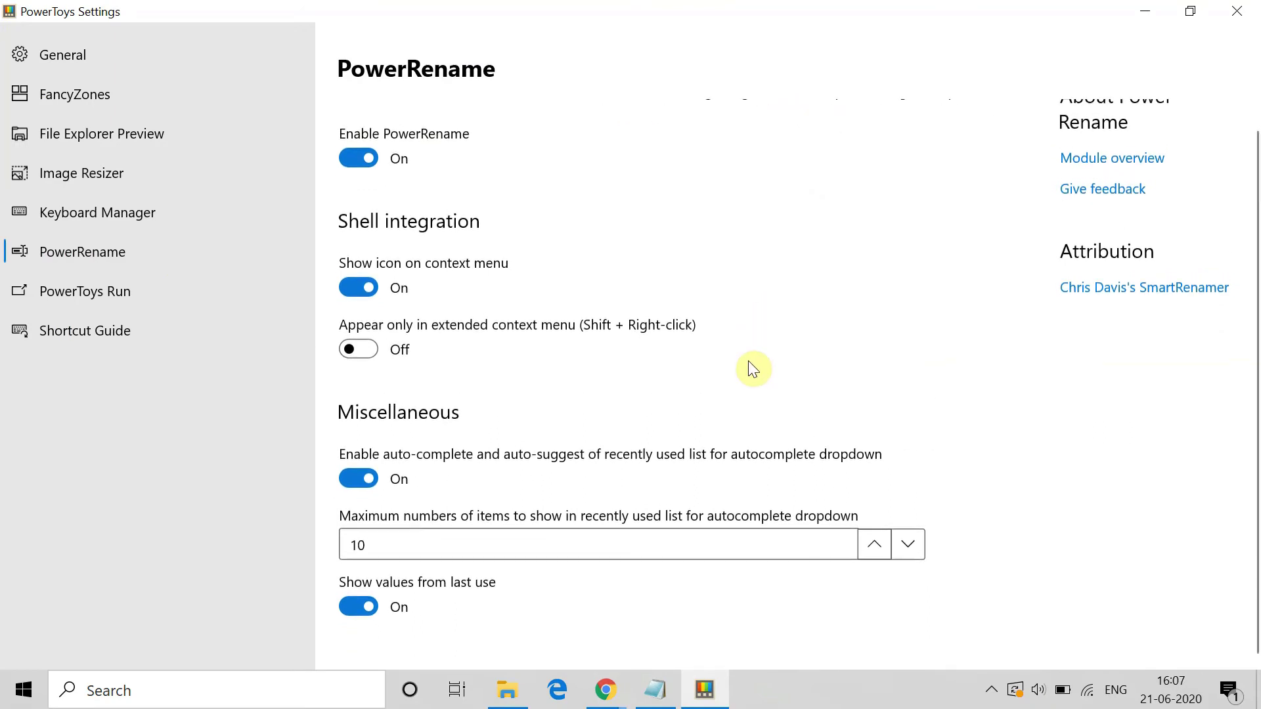
# Step: Open PowerRename for the three selected bell pictures and preview replacing "Bell" with "New Name"
pyautogui.hotkey('alt', 'Tab')
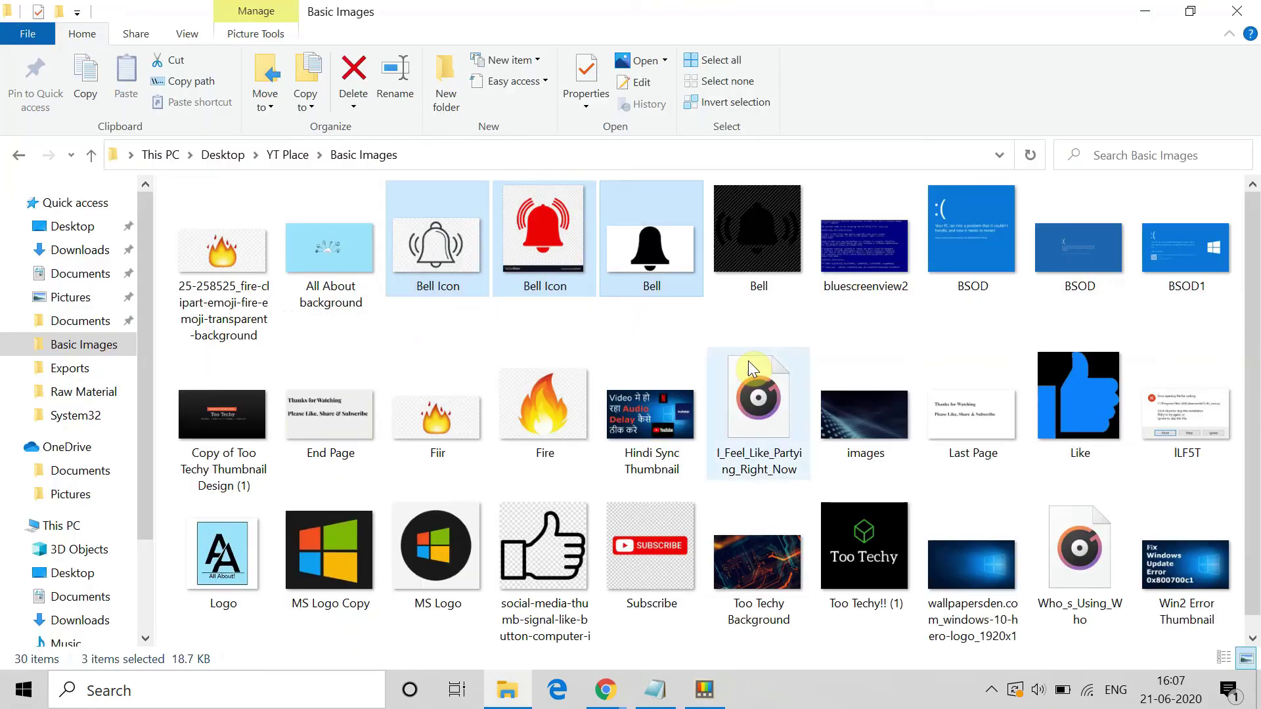
pyautogui.rightClick(639, 289)
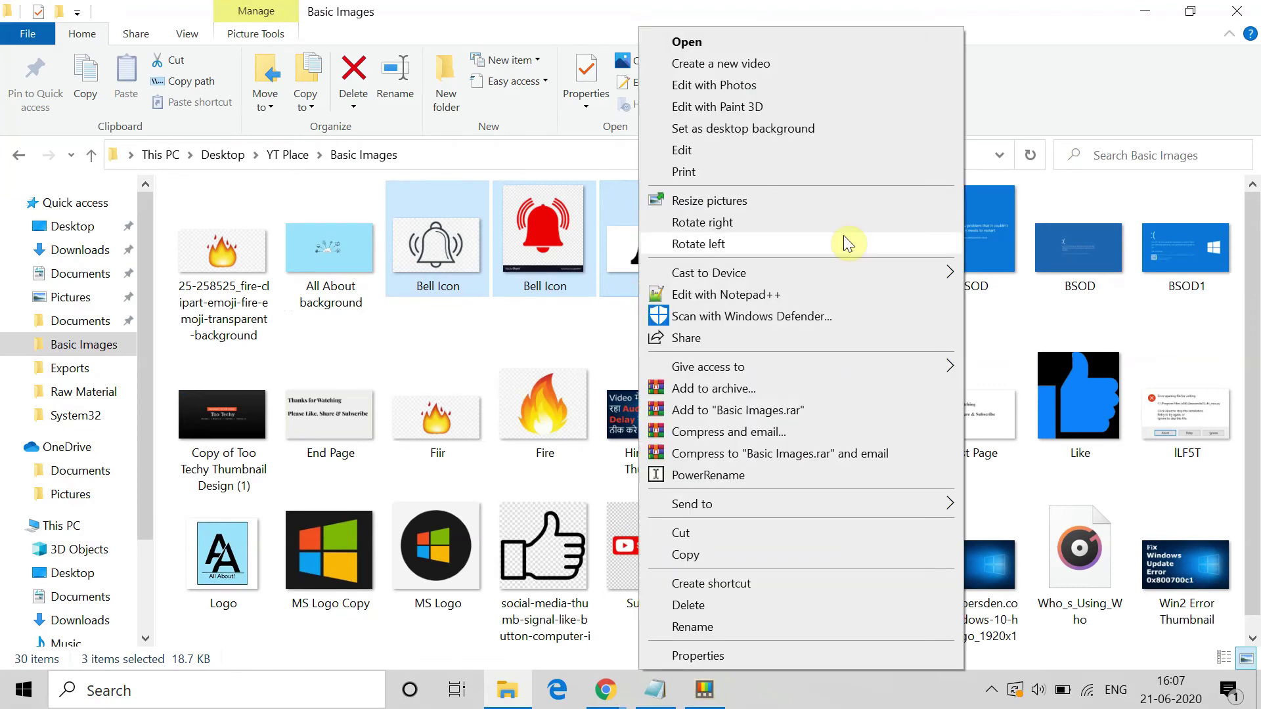
pyautogui.click(677, 475)
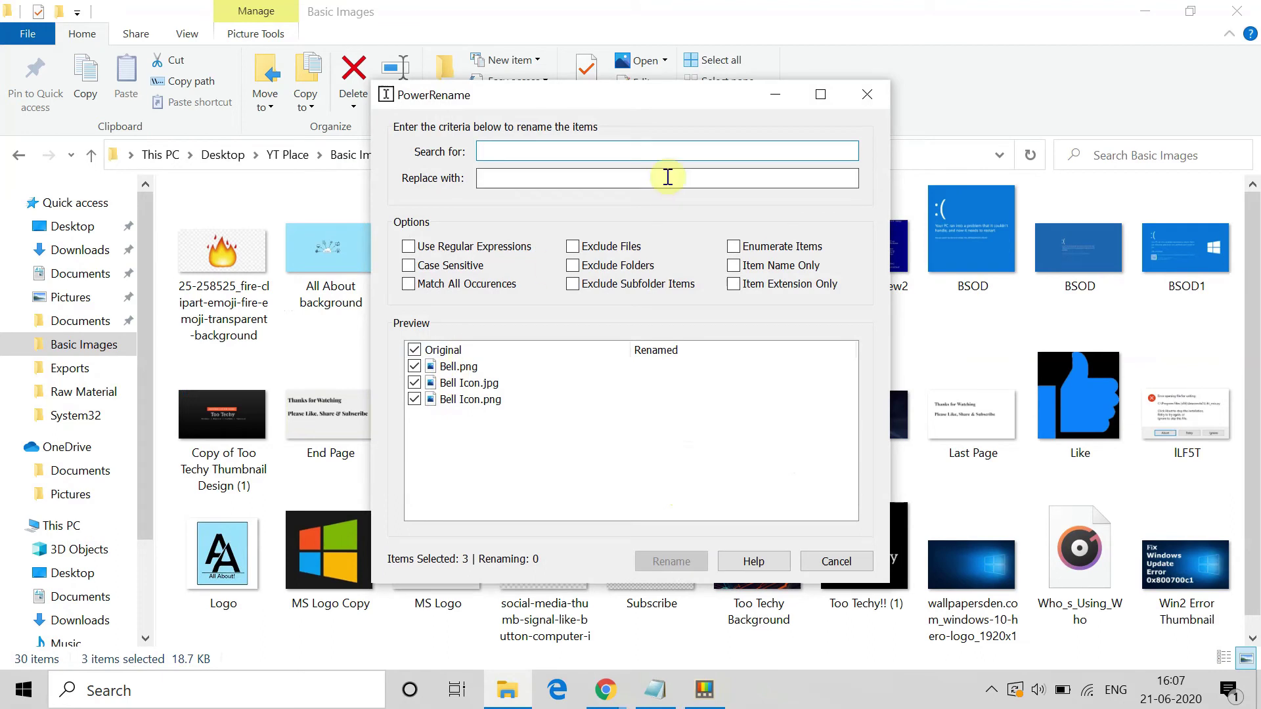
pyautogui.write('Bell')
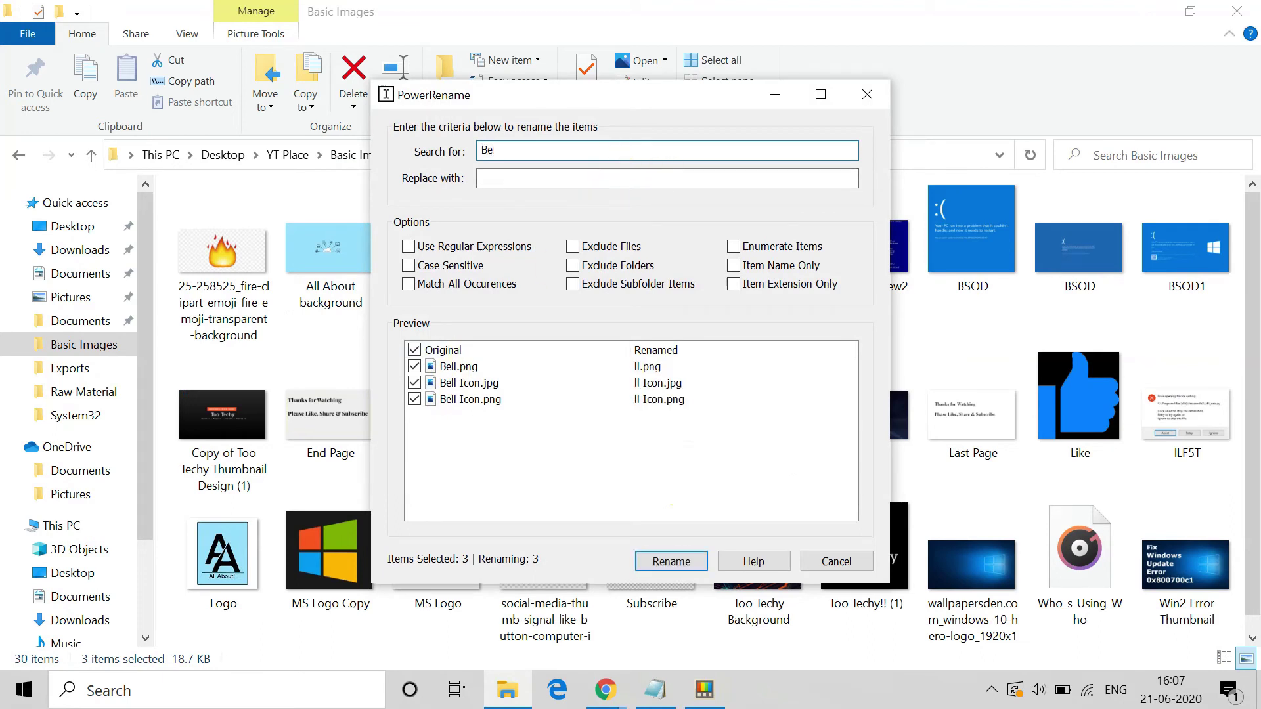
pyautogui.click(526, 178)
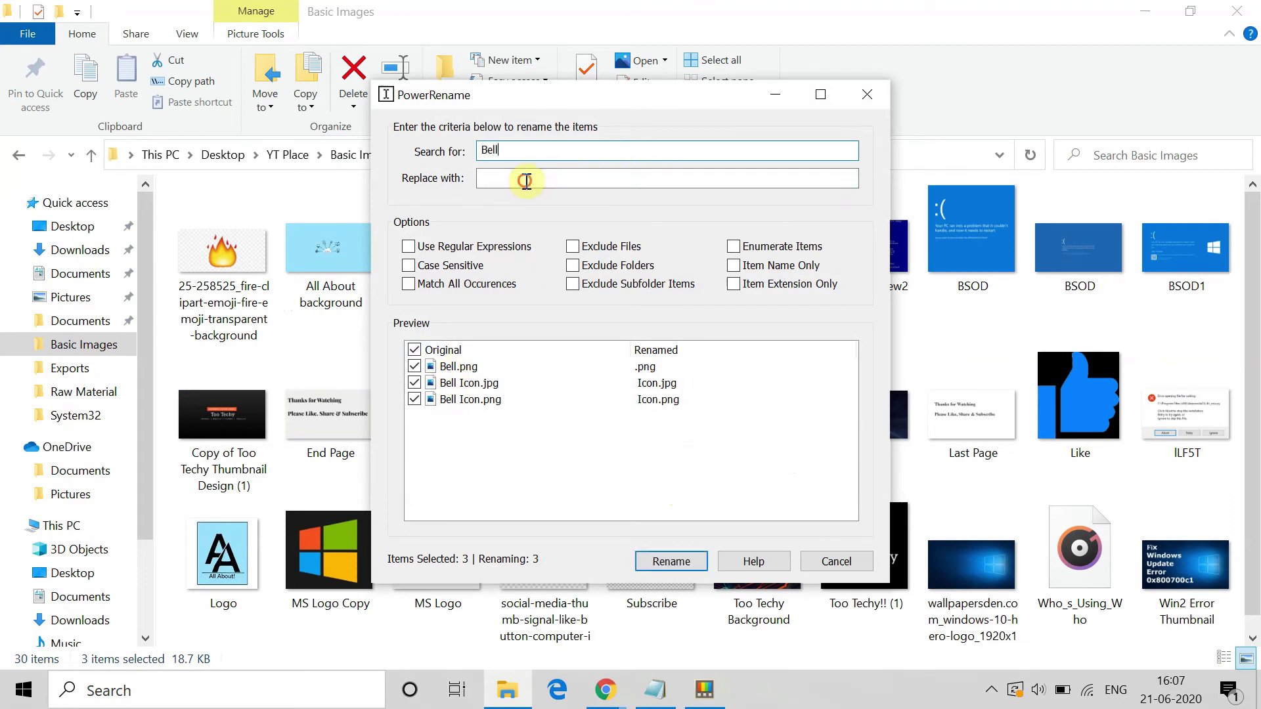
pyautogui.write('New Name')
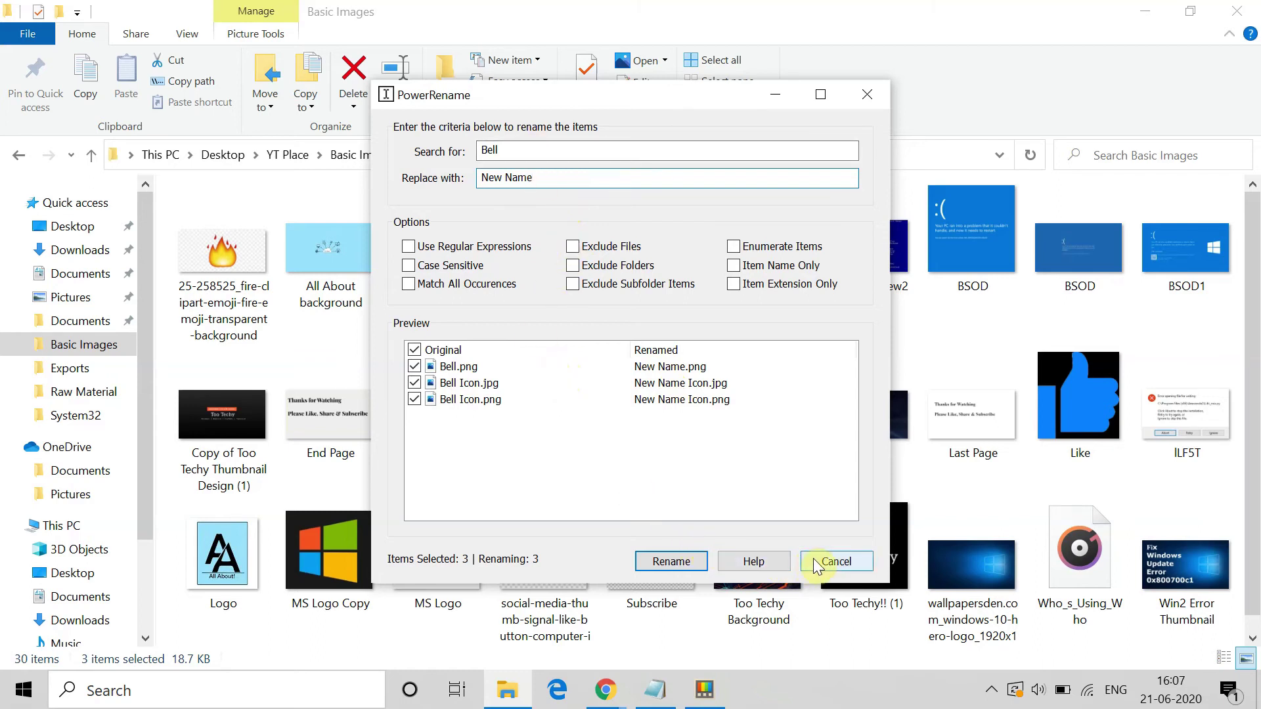
# Step: Switch to PowerToys Settings and open the key remapping editor in Keyboard Manager
pyautogui.hotkey('alt', 'Tab')
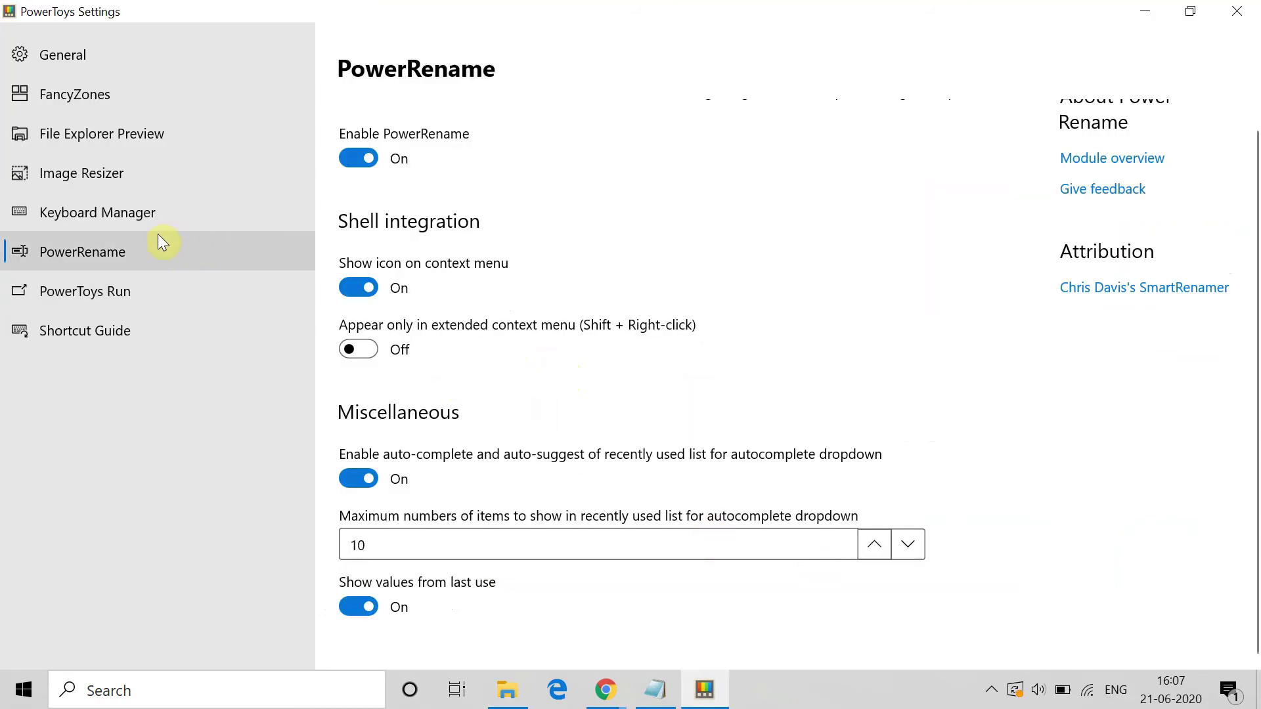
pyautogui.click(140, 216)
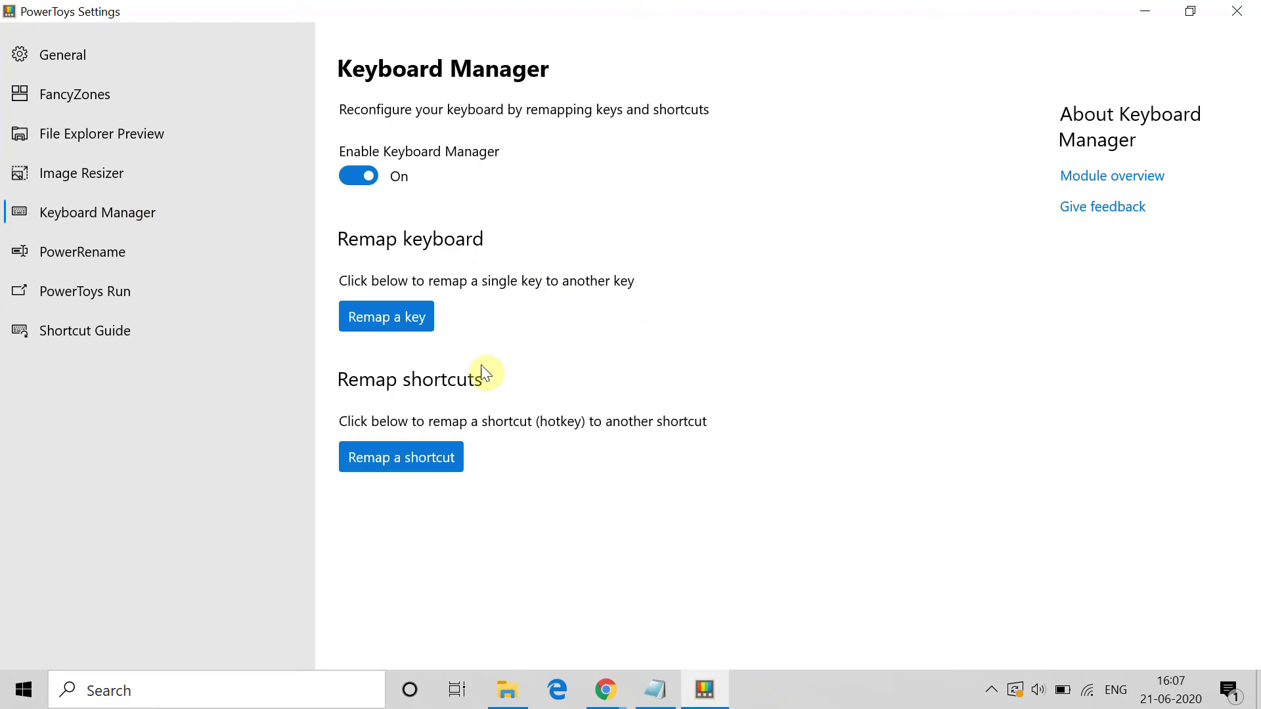
pyautogui.click(383, 317)
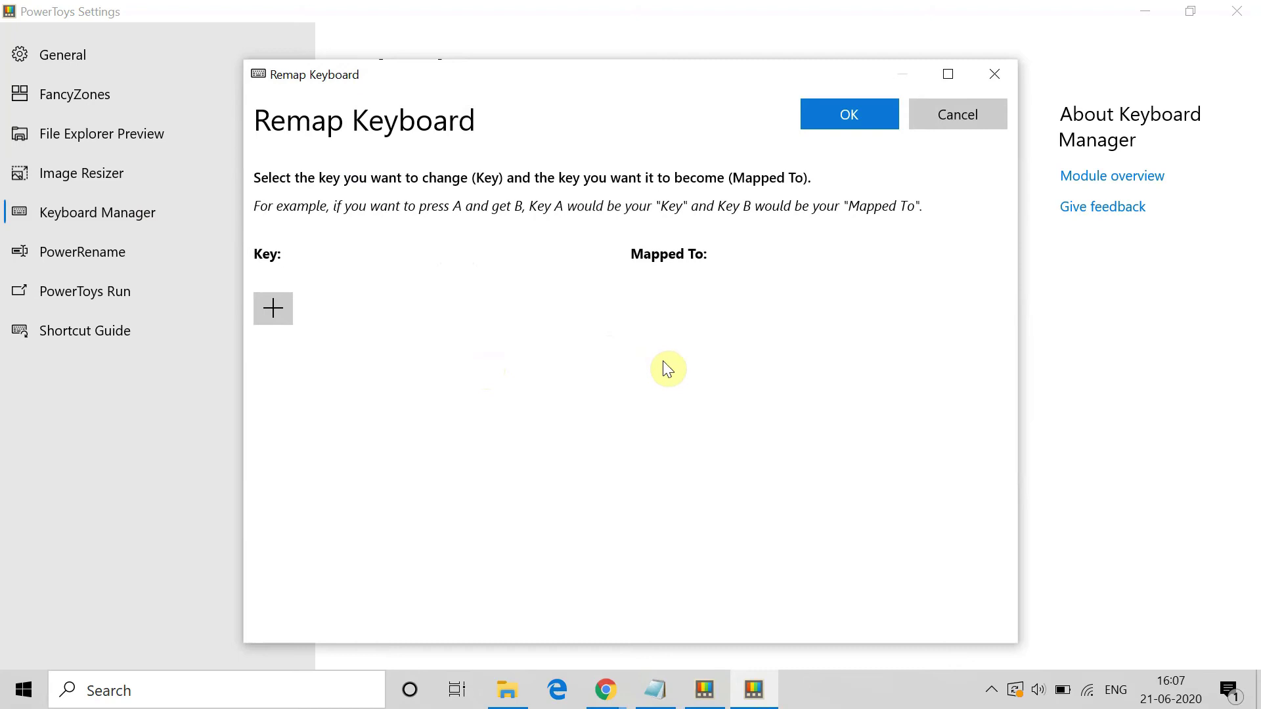
# Step: Add a key mapping from NumPad 0 to NumPad 7, then delete it and cancel the key remapping
pyautogui.click(260, 317)
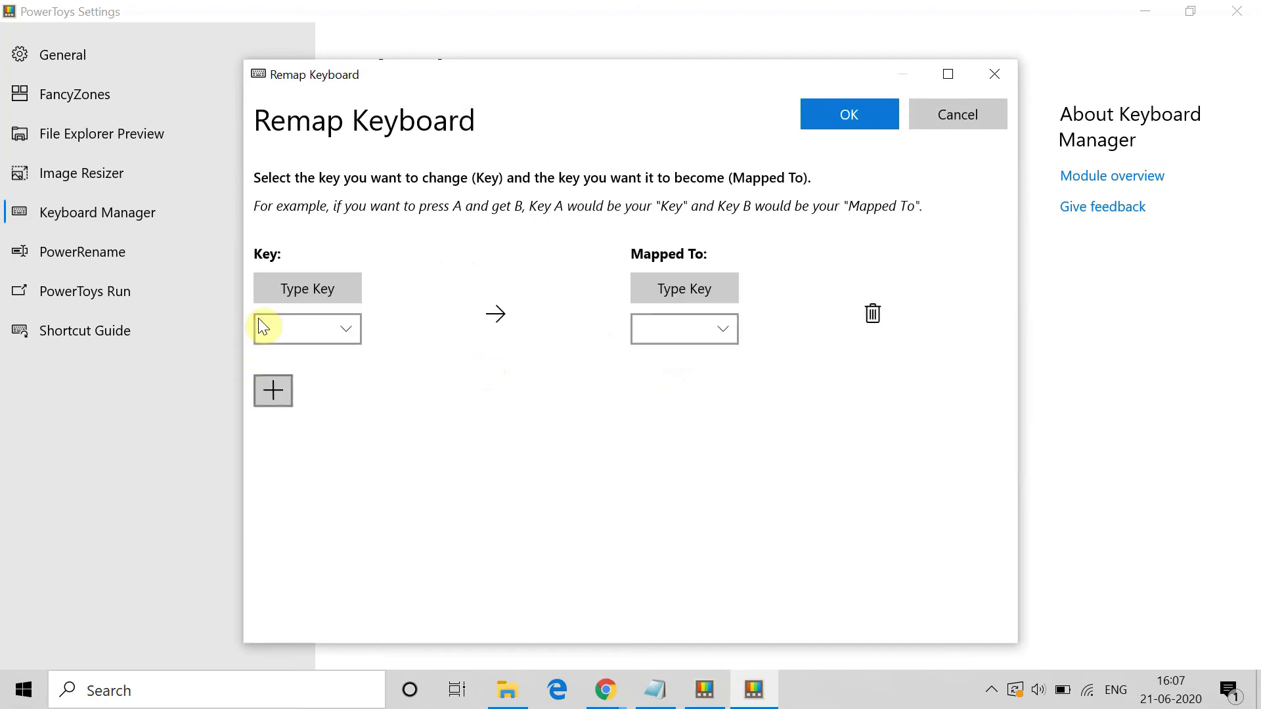
pyautogui.click(347, 334)
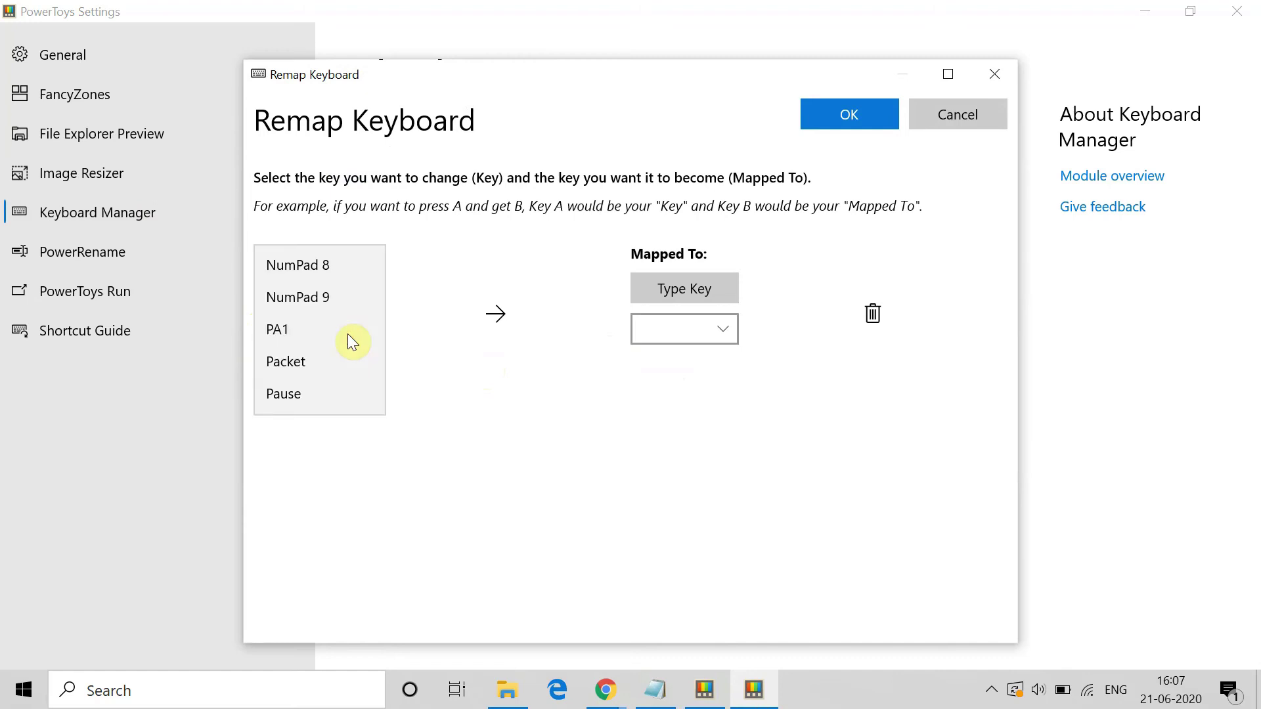
pyautogui.scroll(5, 348, 334)
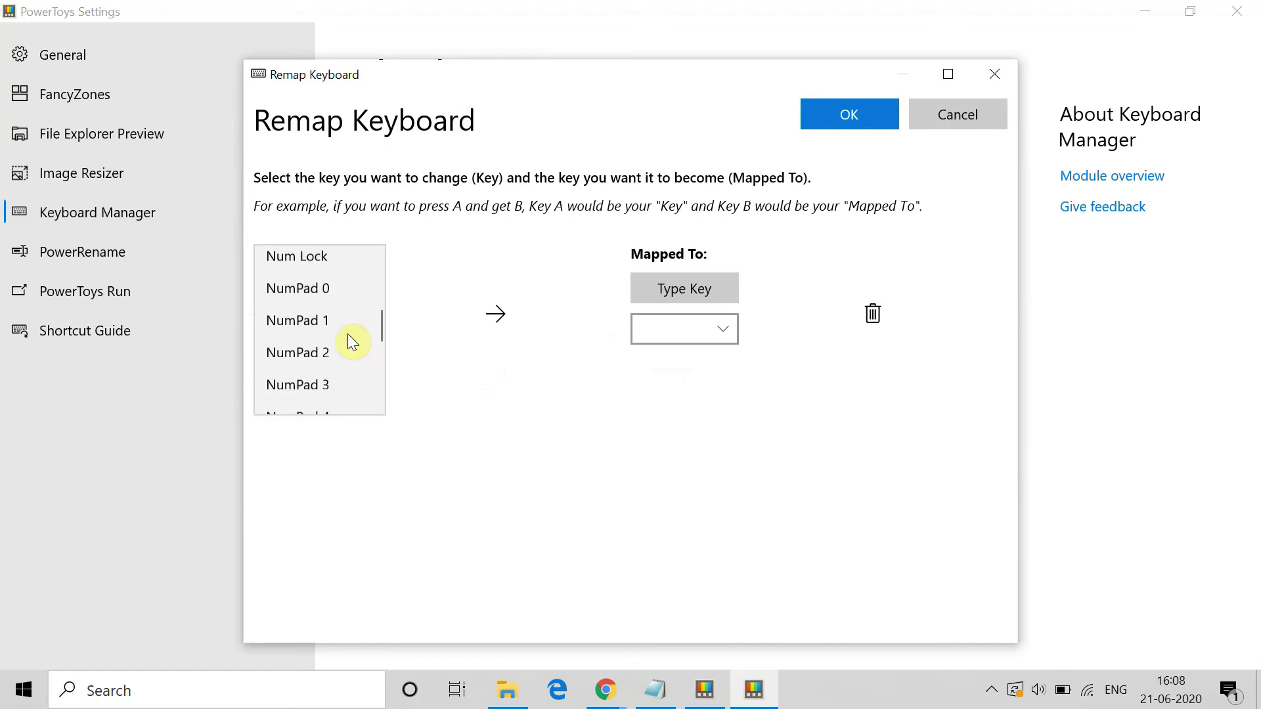
pyautogui.click(314, 300)
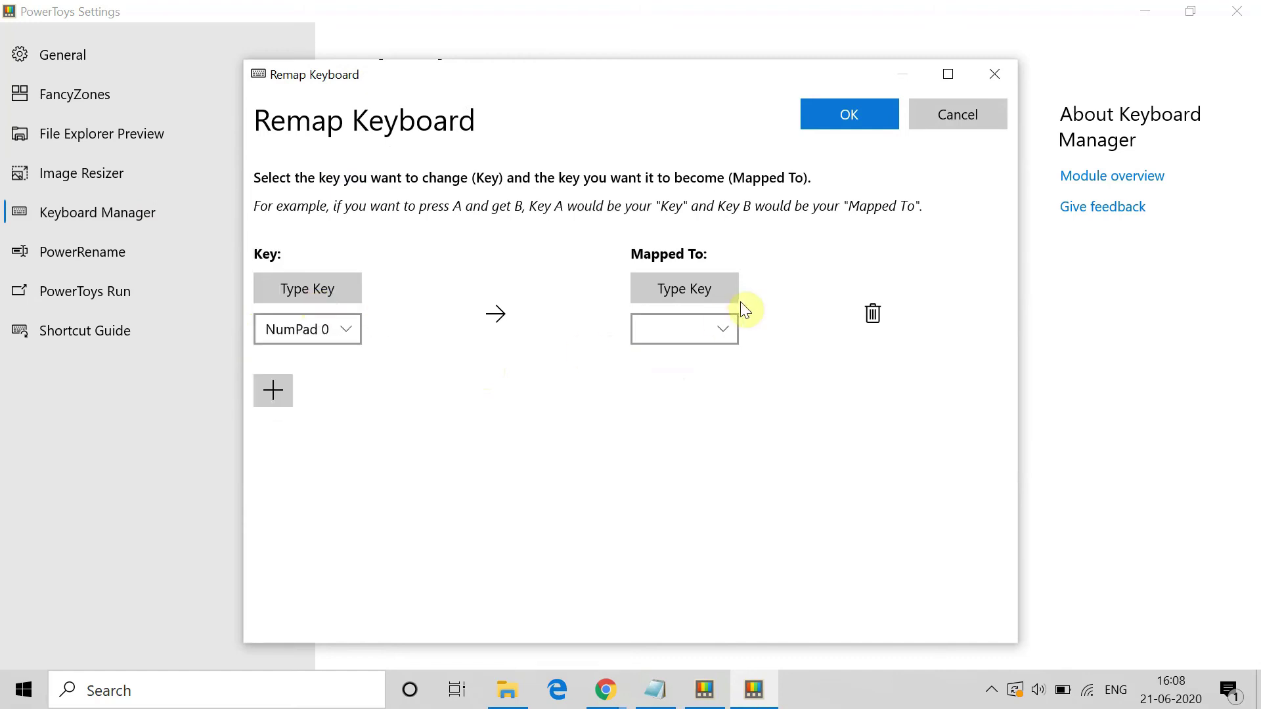
pyautogui.click(729, 324)
pyautogui.scroll(2, 718, 335)
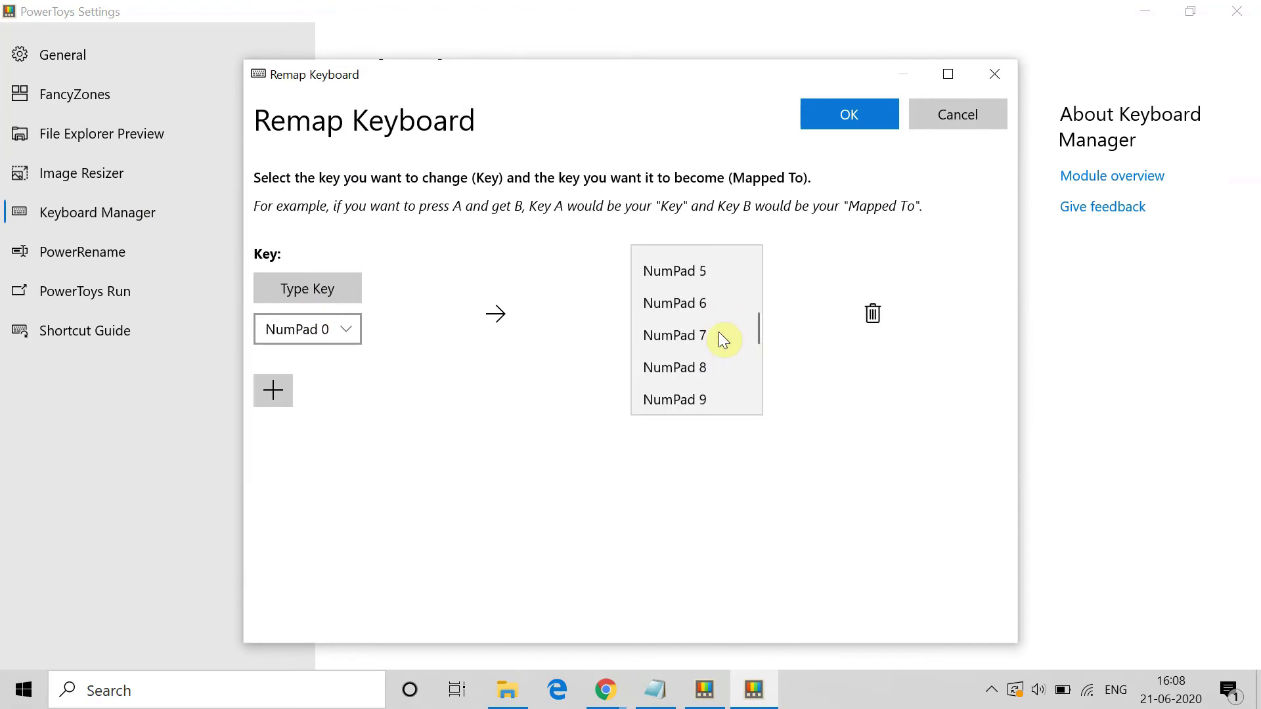
pyautogui.click(719, 334)
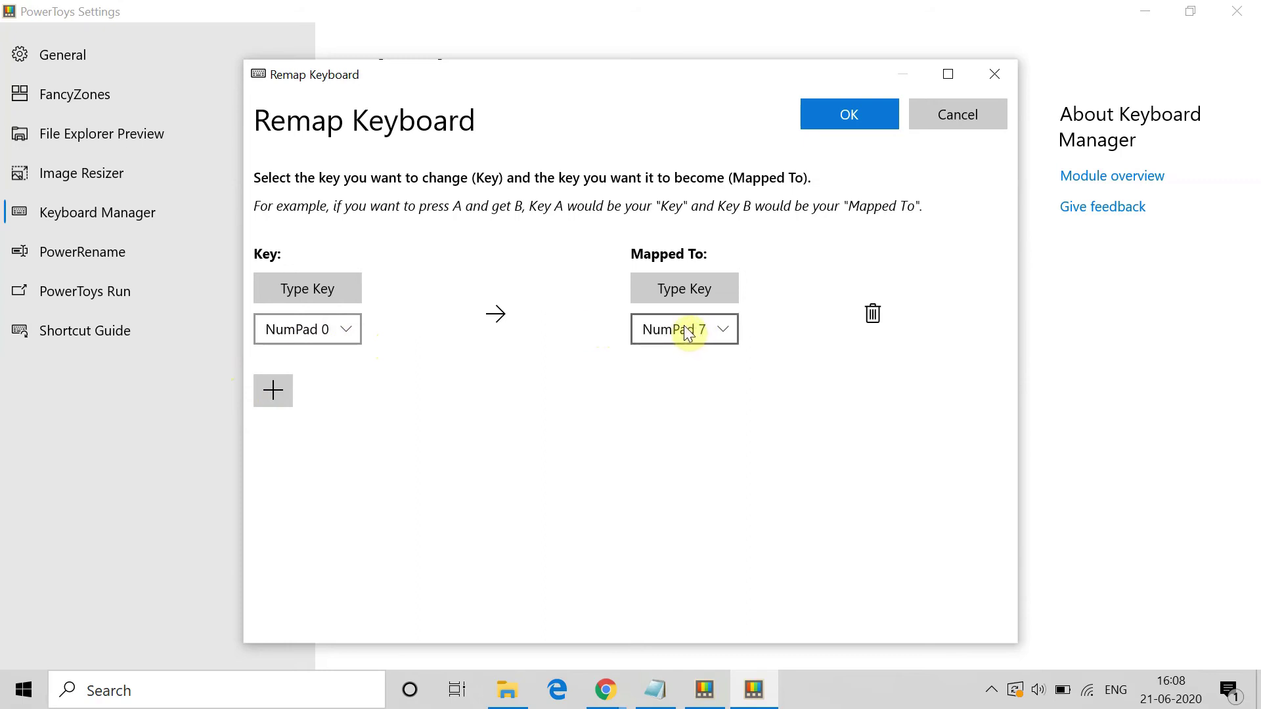
pyautogui.click(874, 316)
pyautogui.click(931, 126)
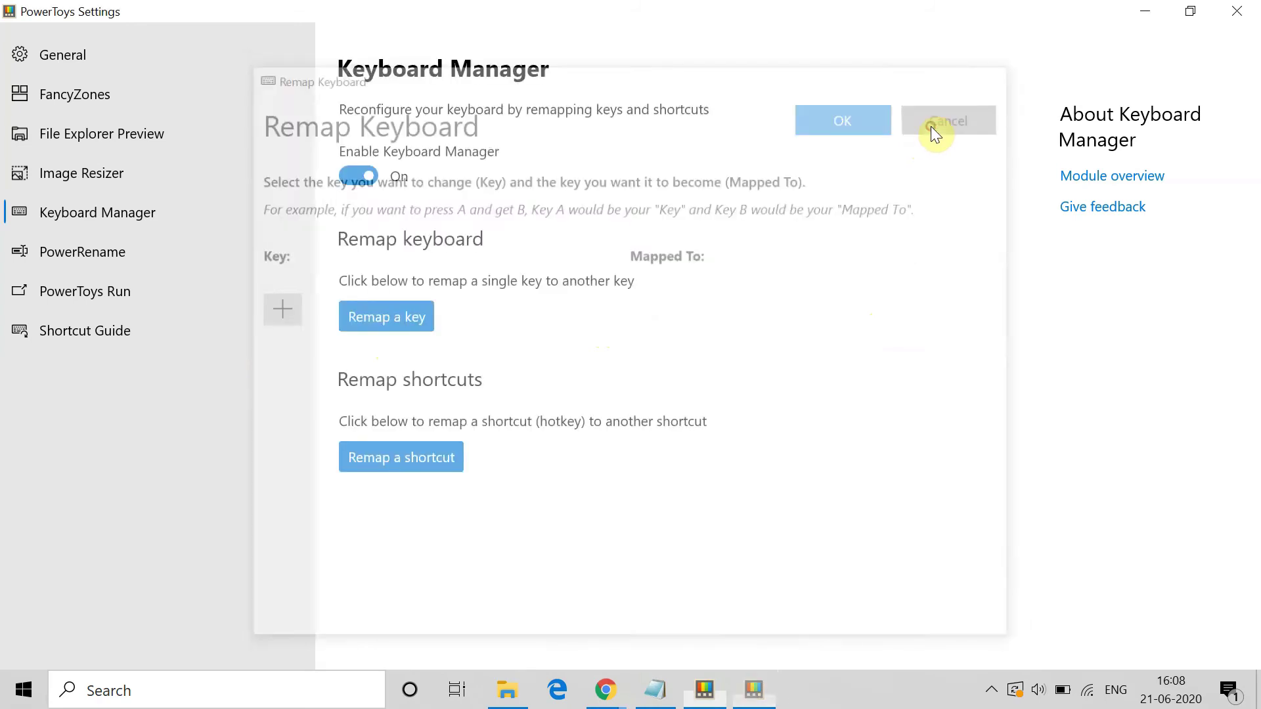
# Step: Open the shortcut remapping editor and add a mapping with Ctrl + V as the original shortcut
pyautogui.click(415, 459)
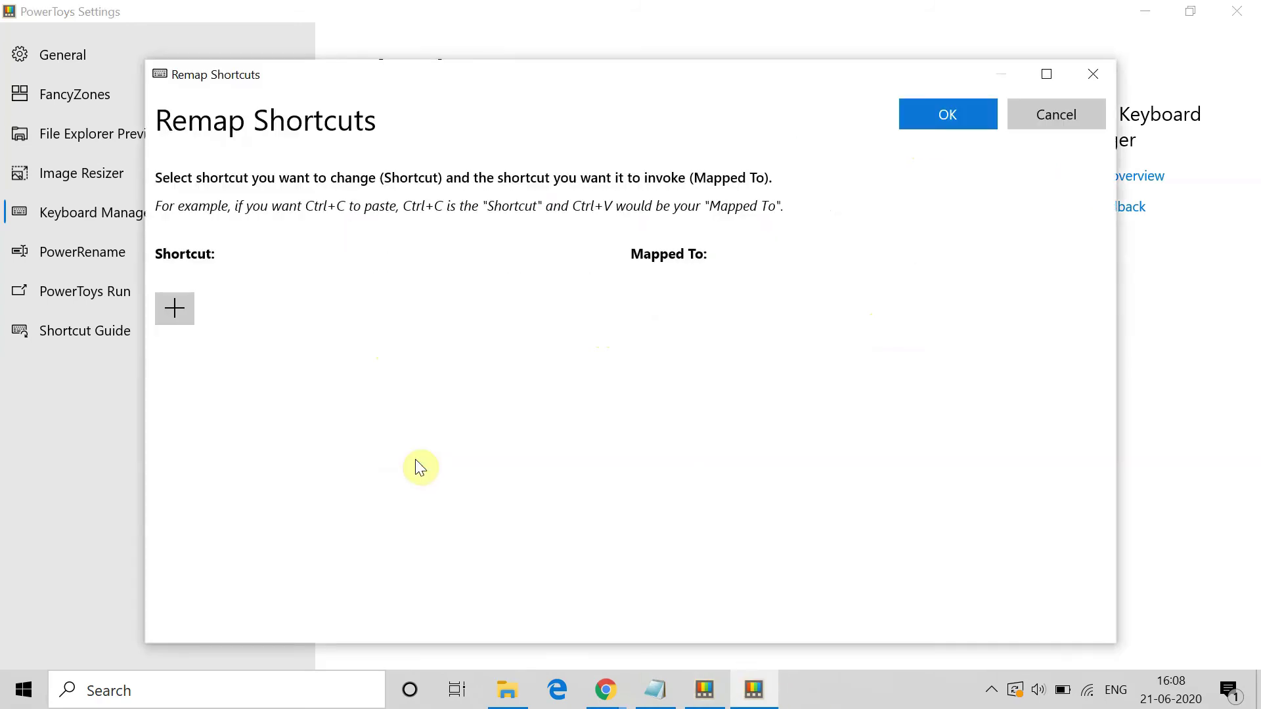
pyautogui.click(176, 312)
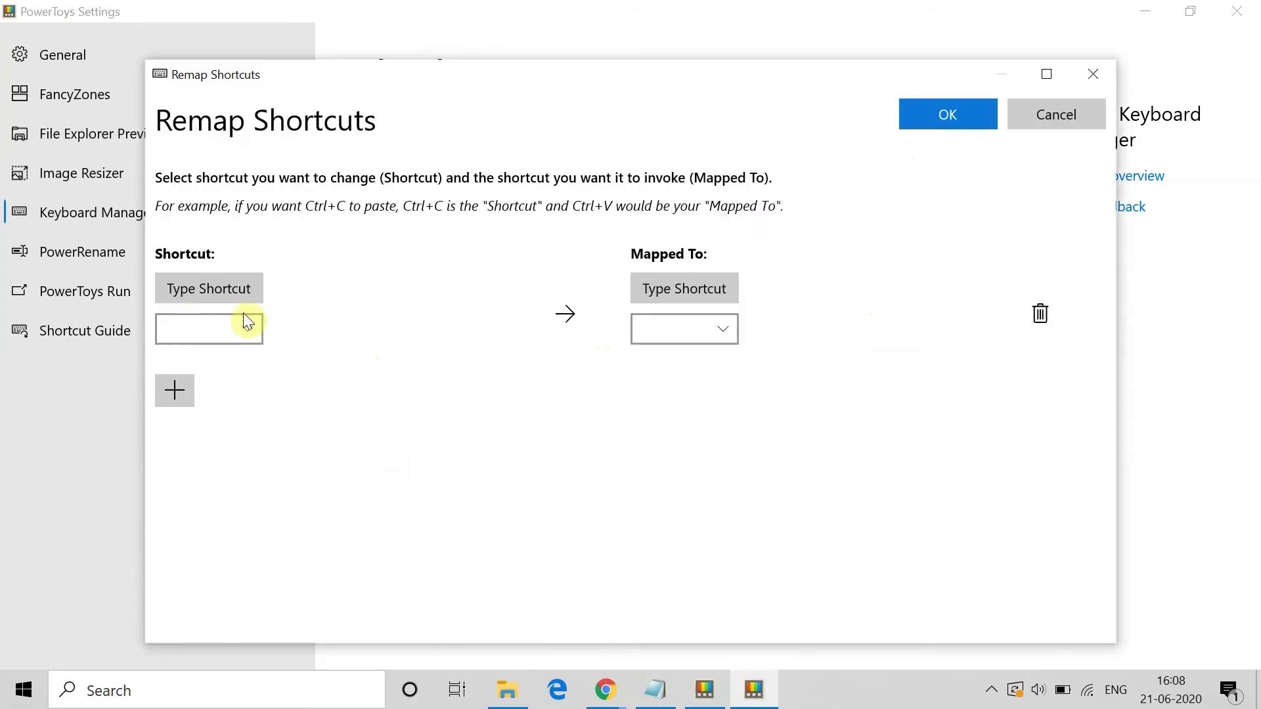
pyautogui.click(249, 329)
pyautogui.scroll(15, 238, 333)
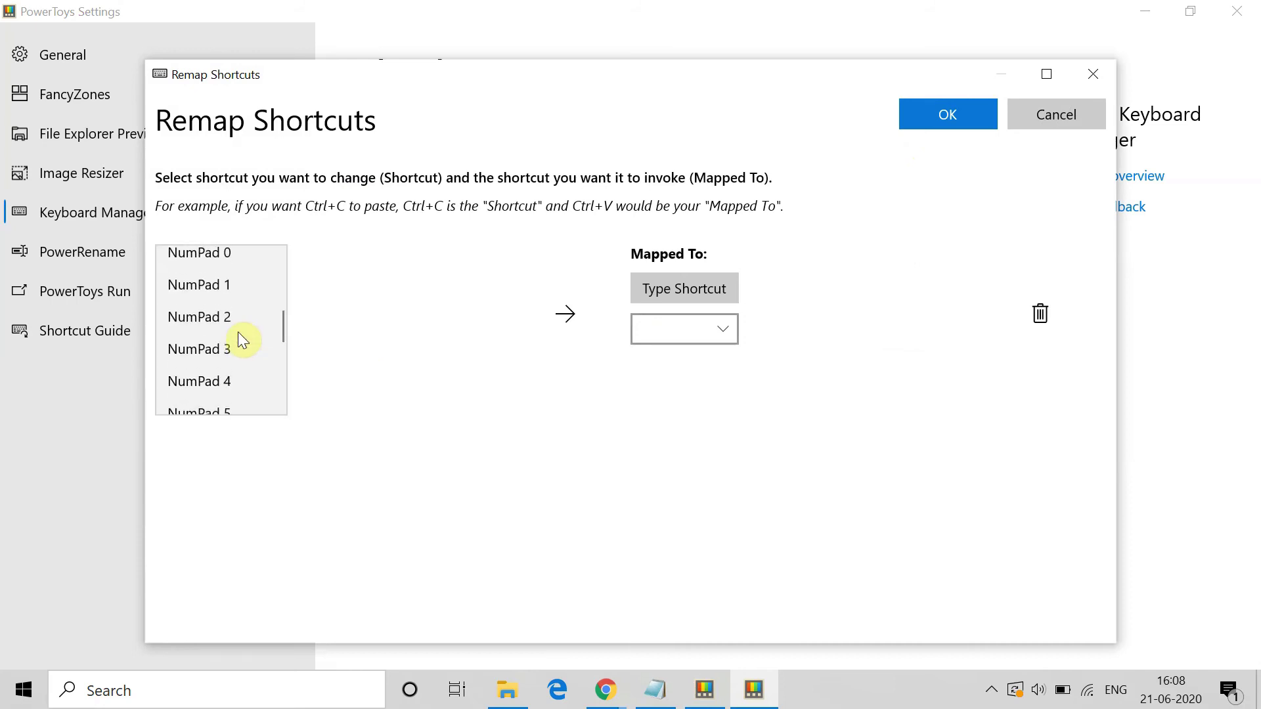
pyautogui.scroll(-2, 238, 332)
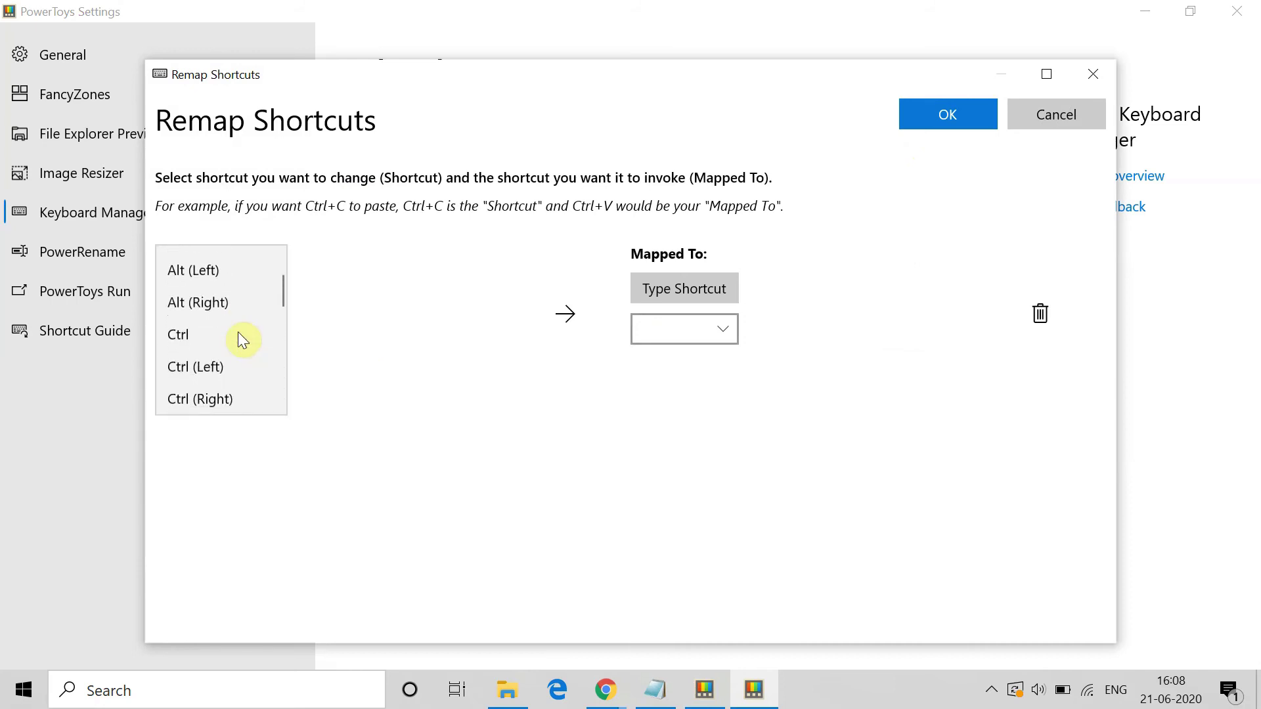
pyautogui.click(206, 332)
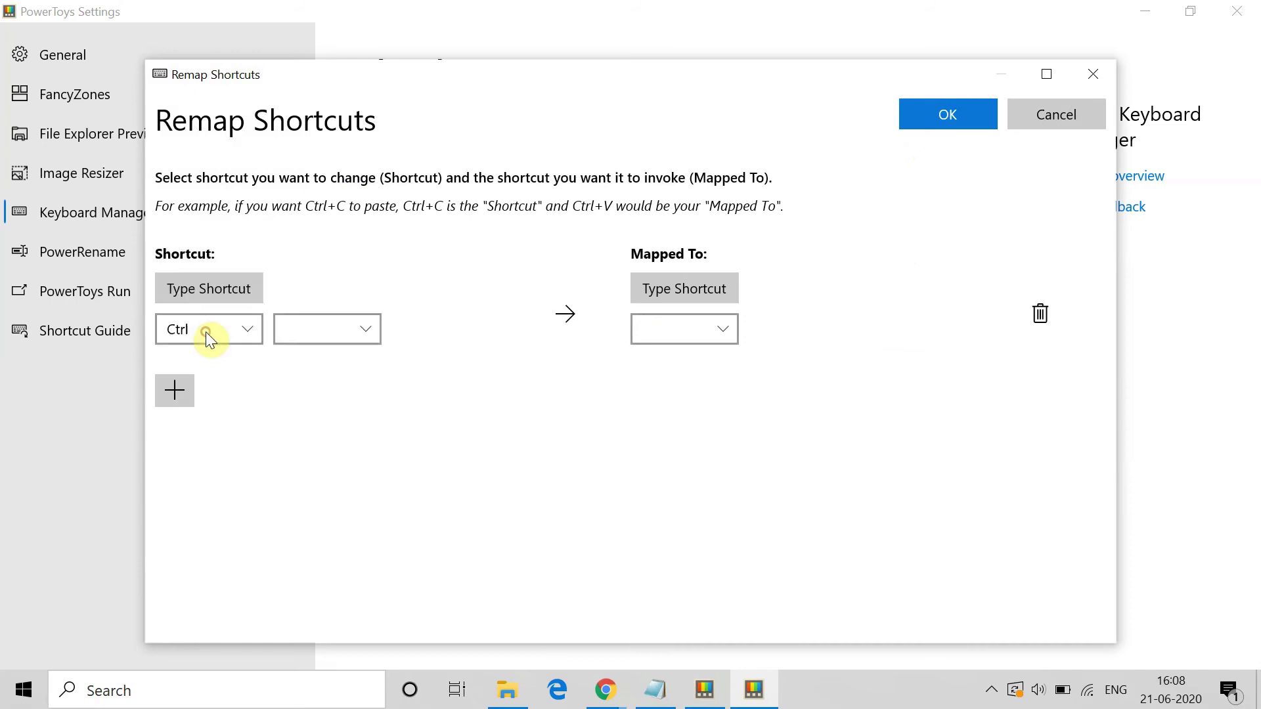
pyautogui.click(369, 335)
pyautogui.scroll(20, 360, 364)
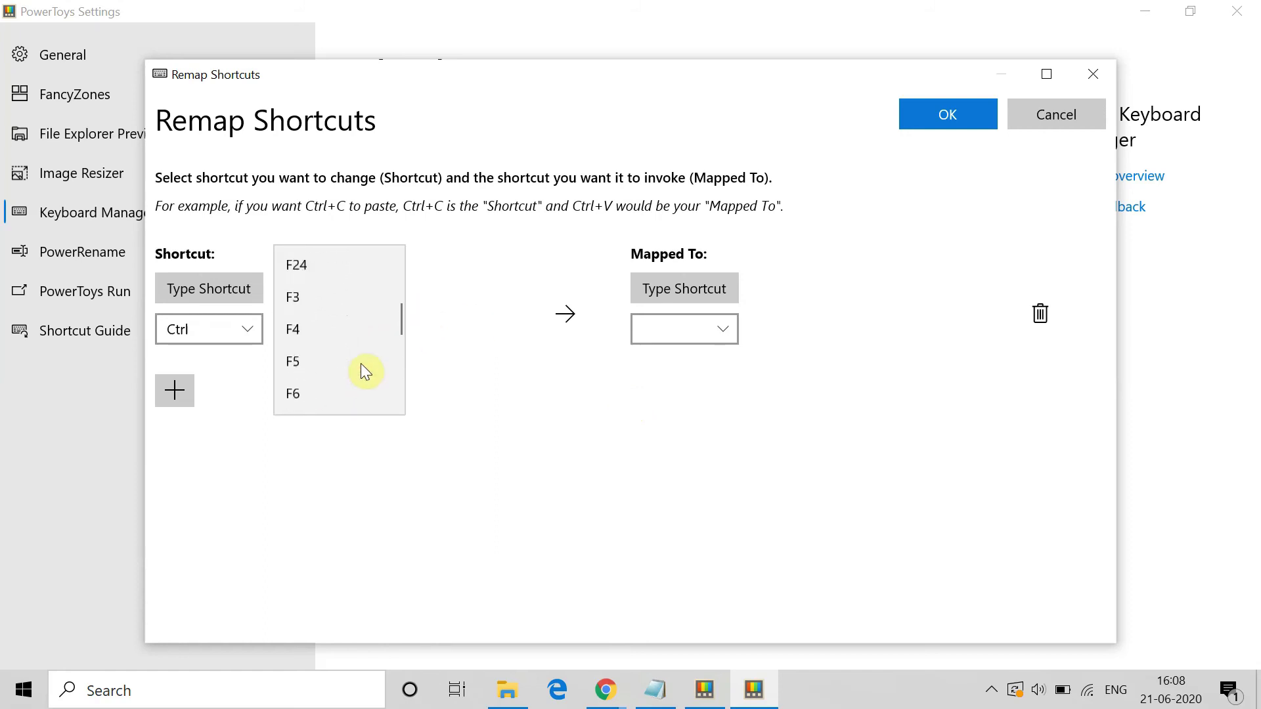
pyautogui.scroll(20, 360, 364)
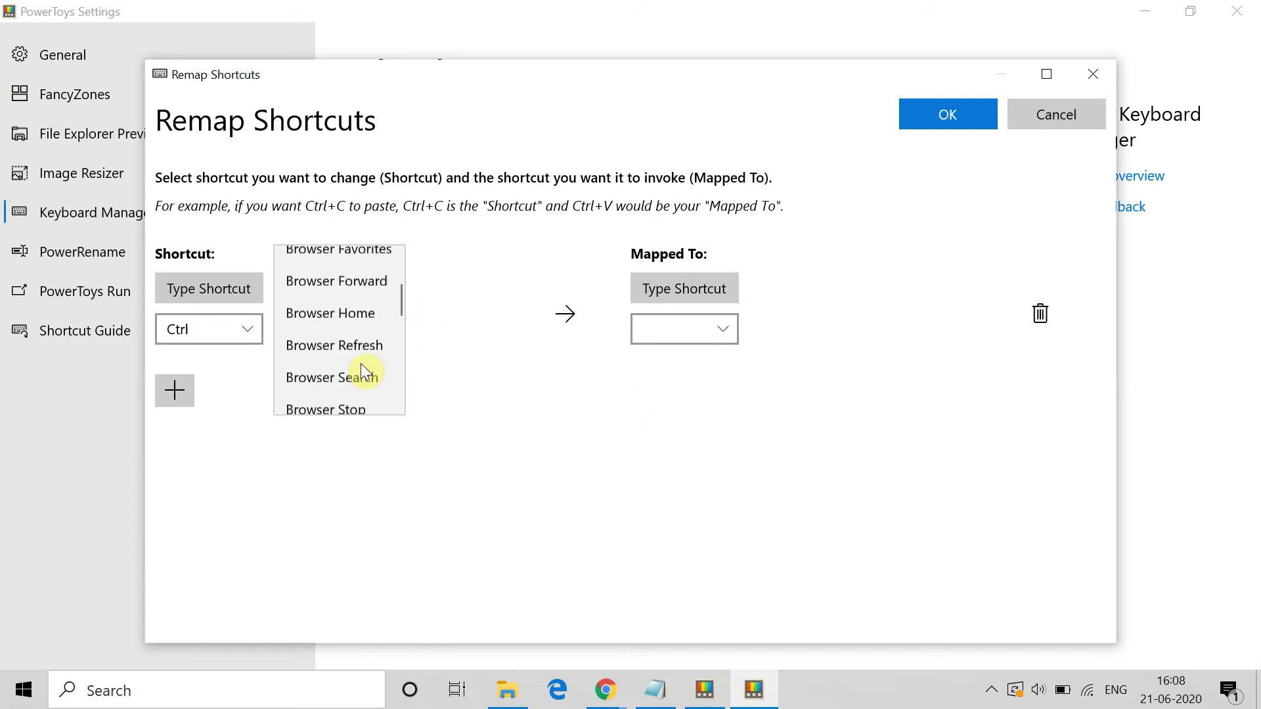
pyautogui.scroll(20, 360, 364)
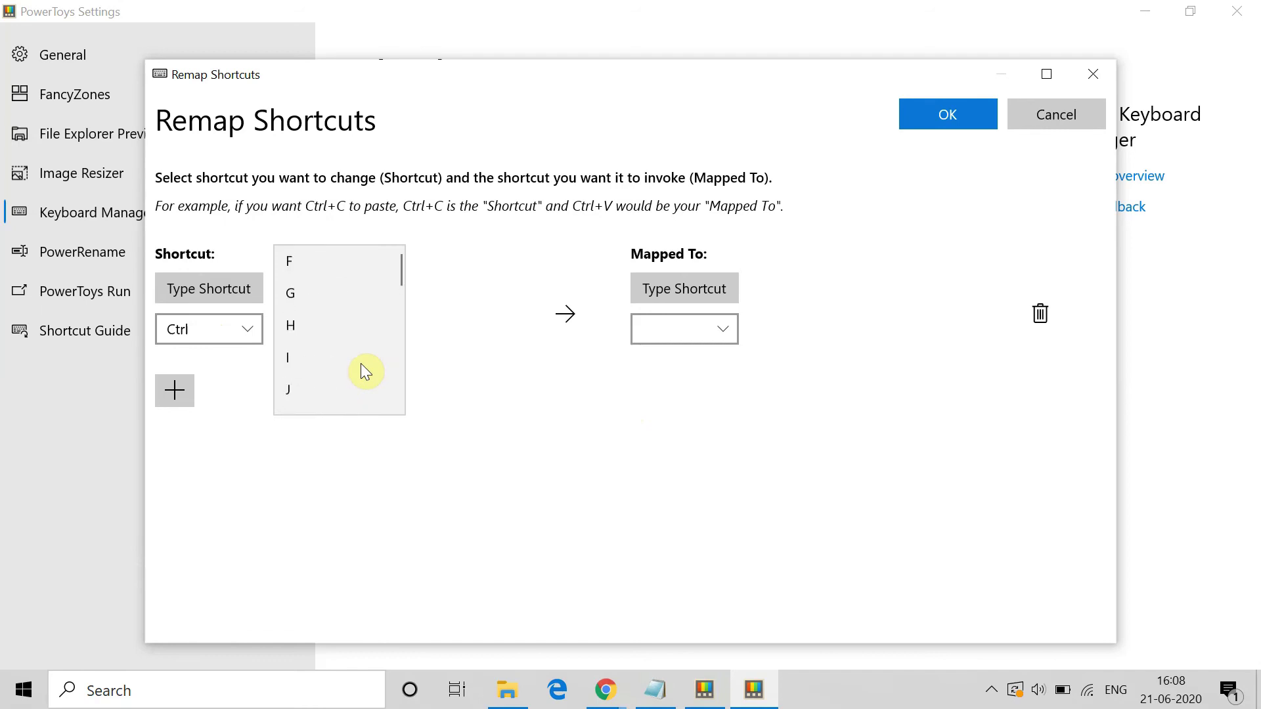
pyautogui.scroll(-10, 362, 365)
pyautogui.scroll(-5, 313, 378)
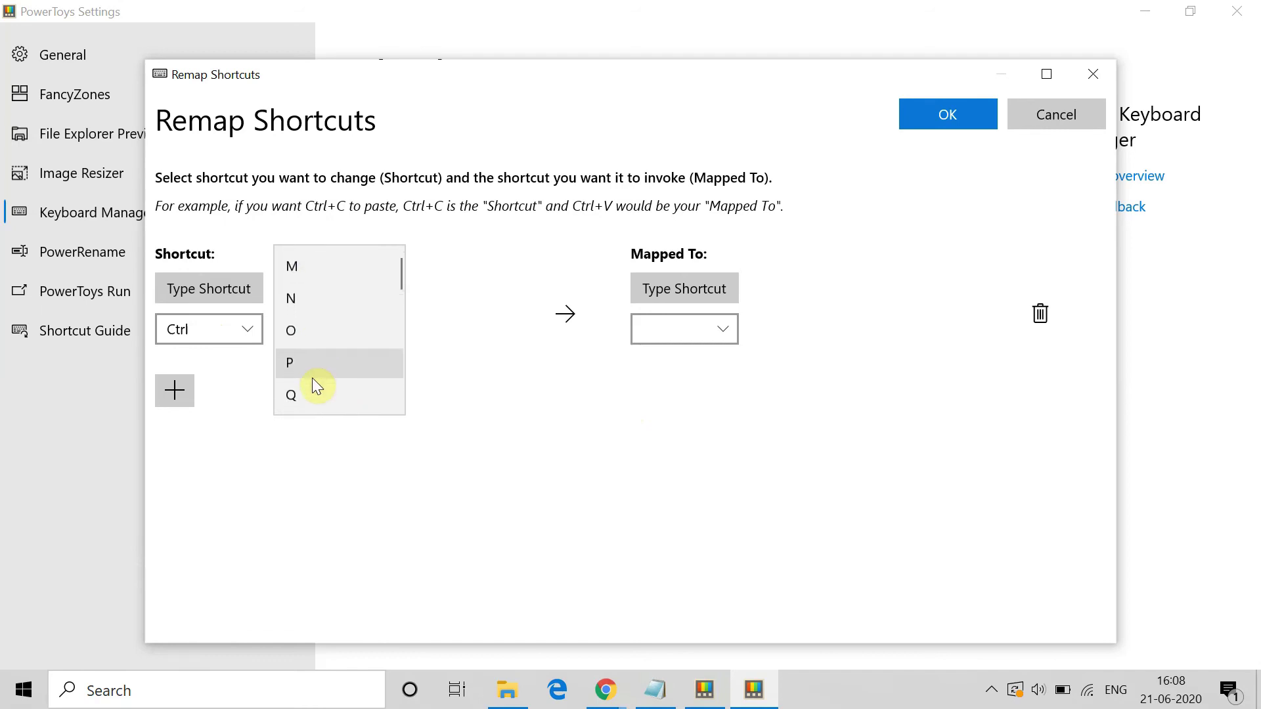
pyautogui.click(289, 382)
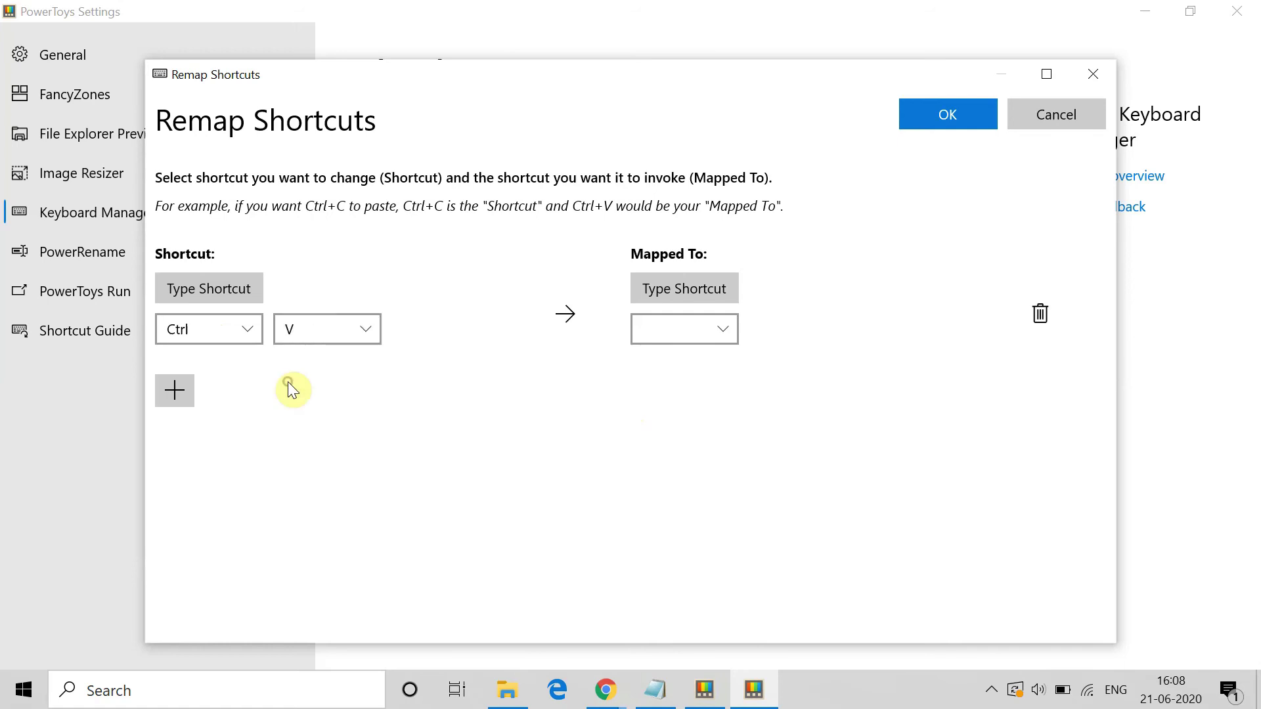
# Step: Set Ctrl + N as the shortcut that Ctrl + V maps to, and close the editor without saving
pyautogui.click(728, 326)
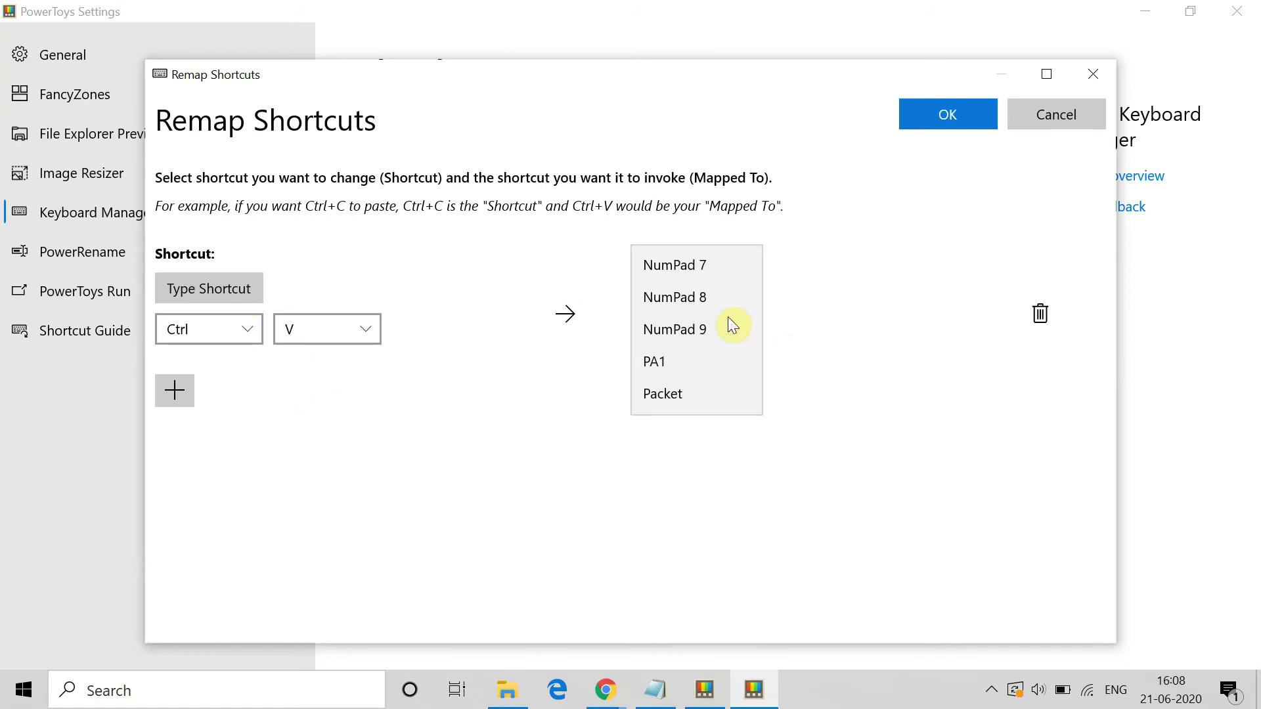
pyautogui.scroll(10, 723, 315)
pyautogui.scroll(15, 717, 316)
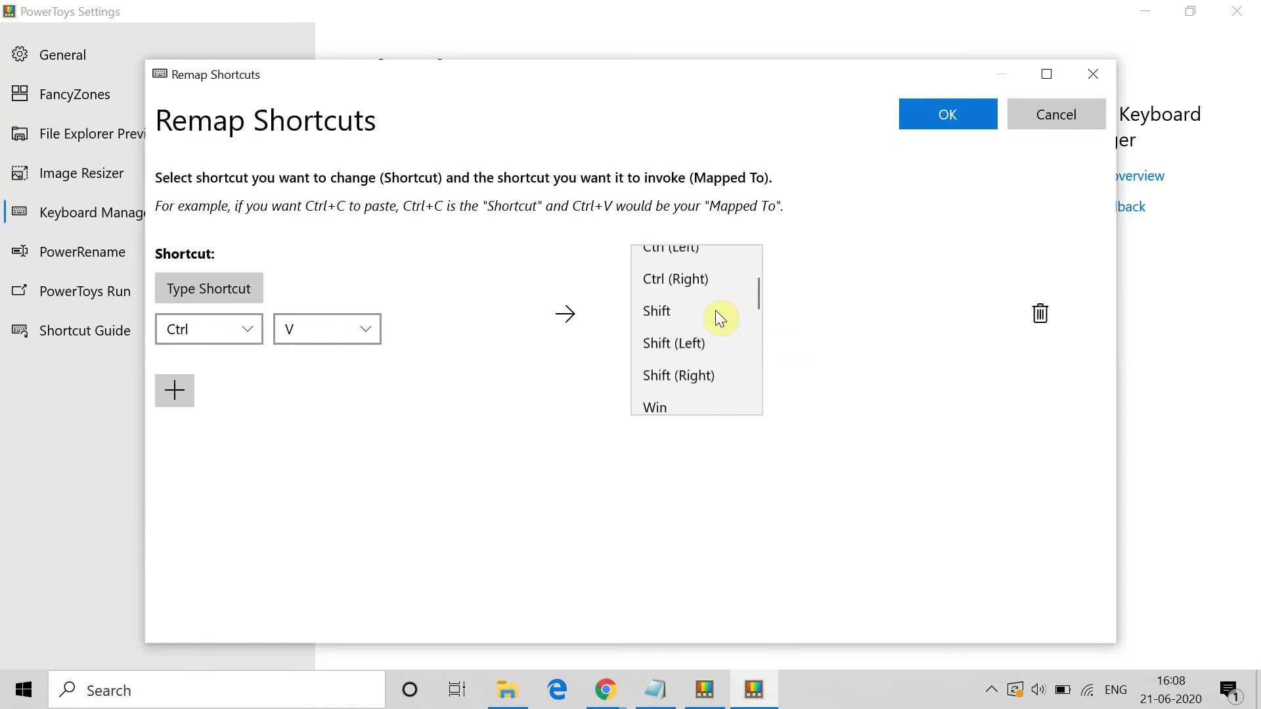
pyautogui.click(671, 315)
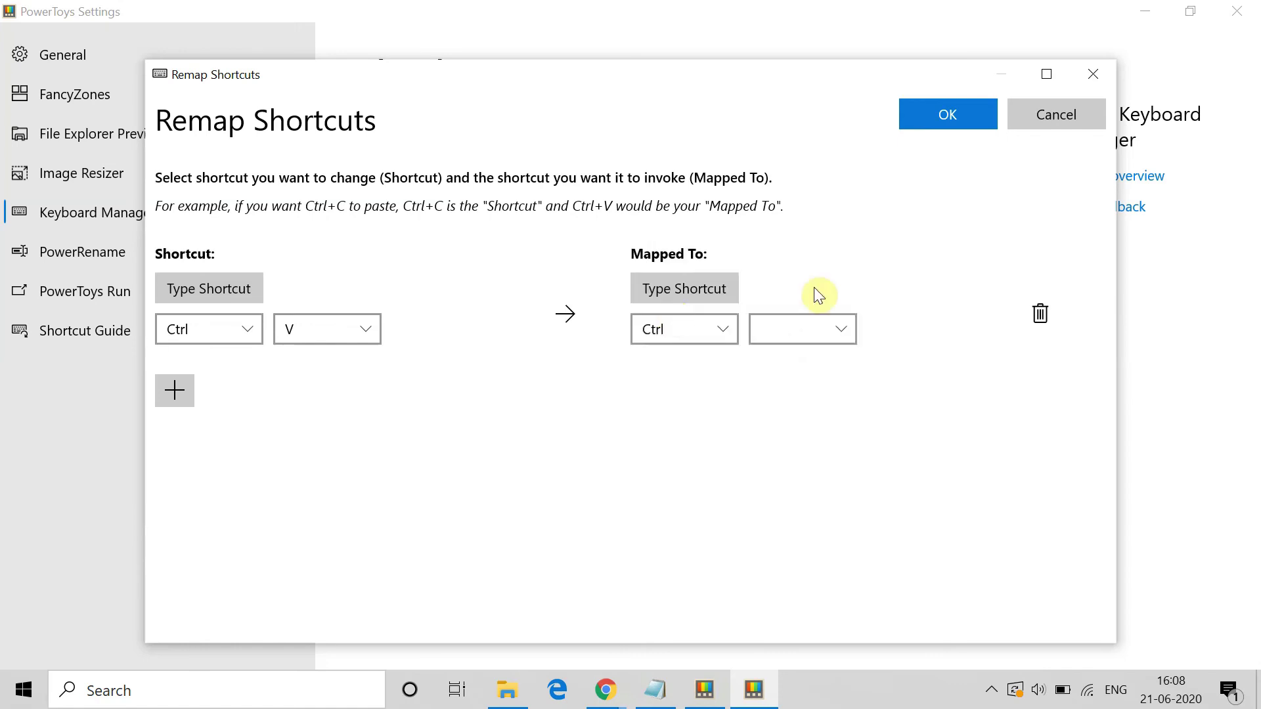
pyautogui.click(845, 345)
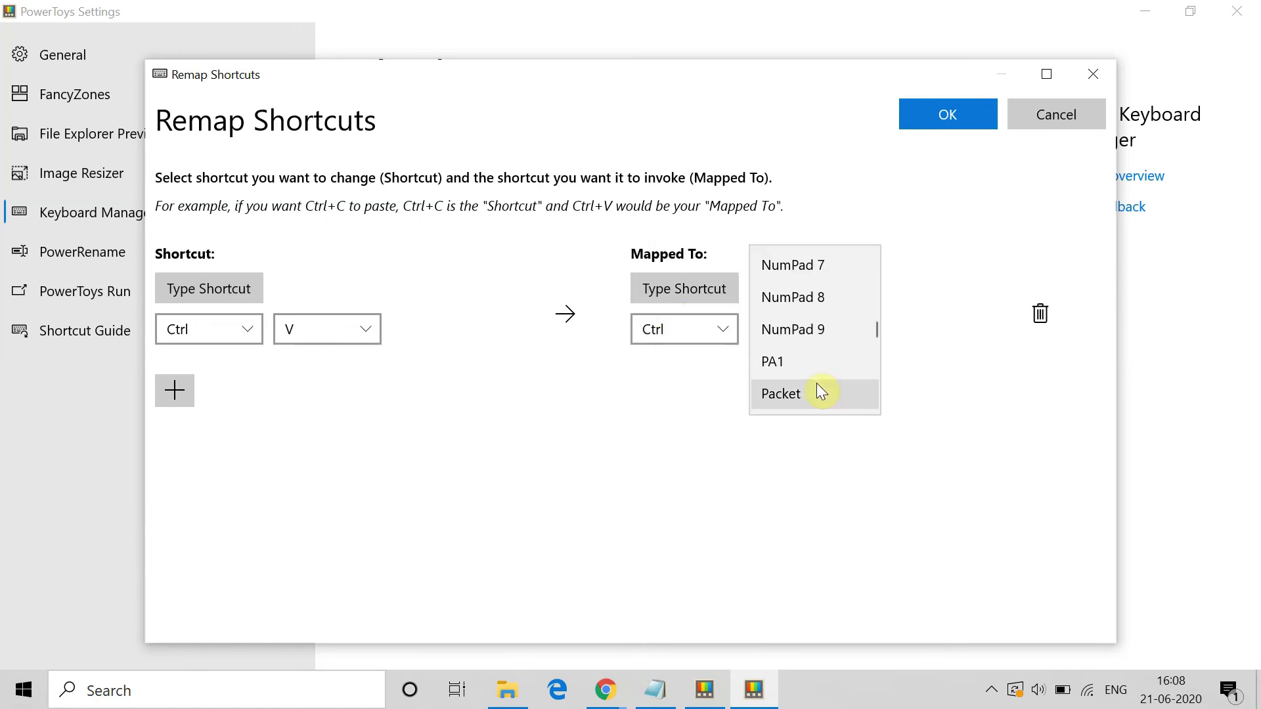
pyautogui.scroll(-2, 817, 383)
pyautogui.press('n')
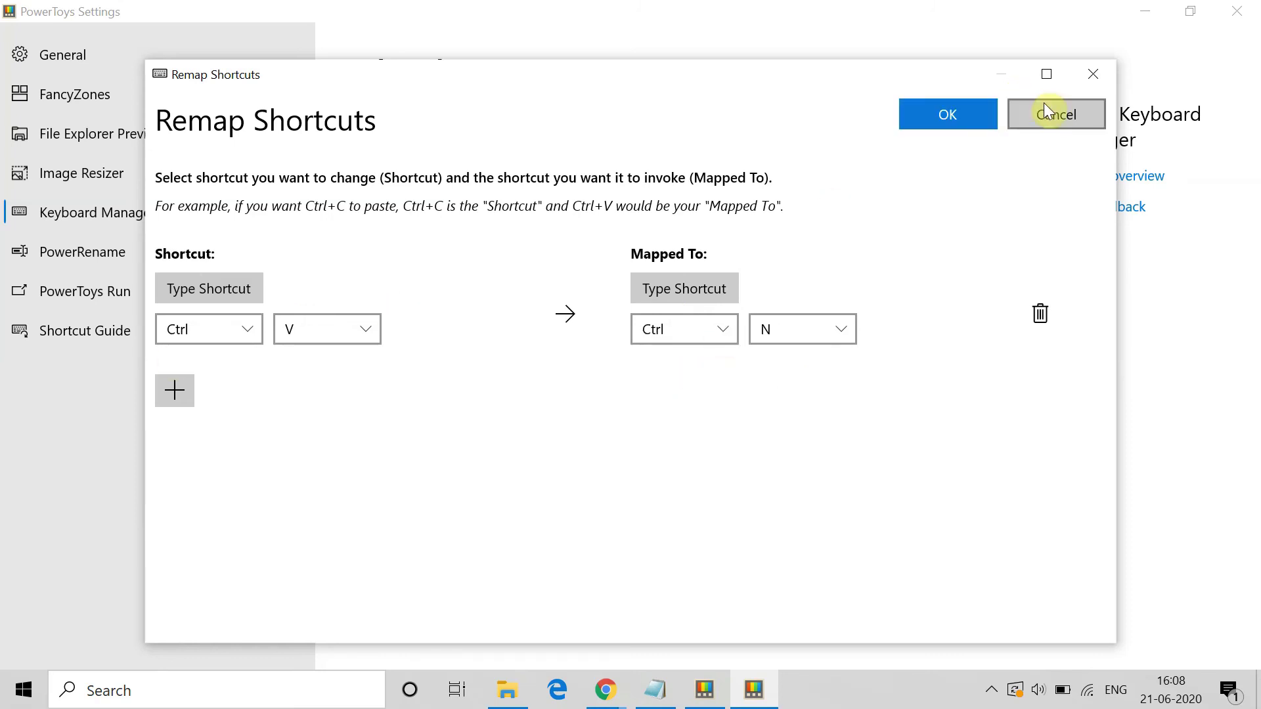
pyautogui.click(1093, 76)
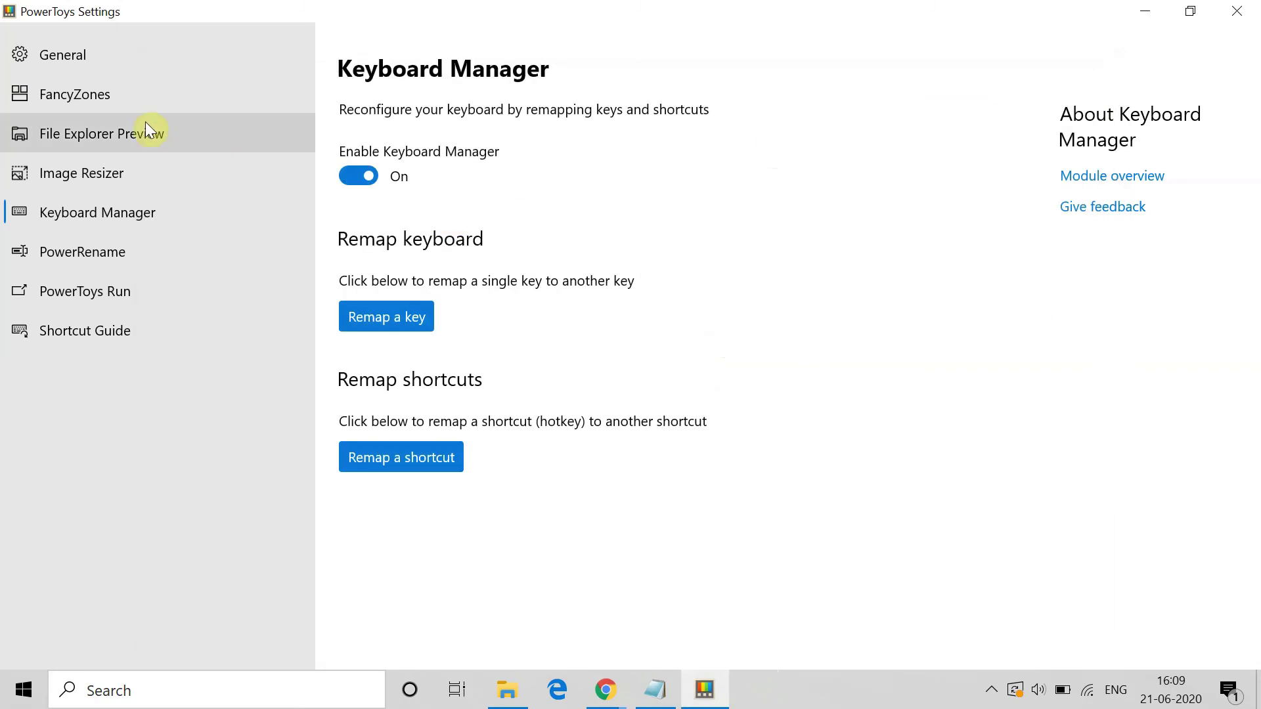
# Step: Open the Shortcut Guide settings, display the overlay of Windows shortcuts, and dismiss it
pyautogui.click(121, 102)
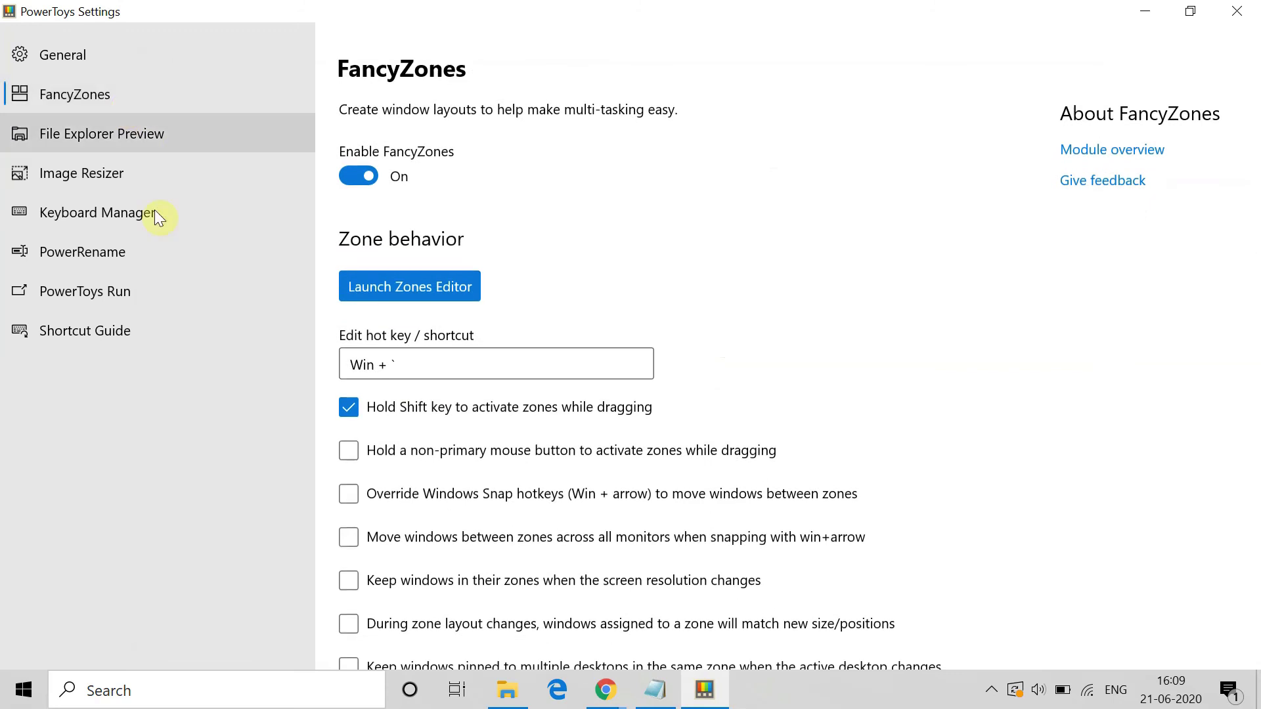
pyautogui.click(155, 326)
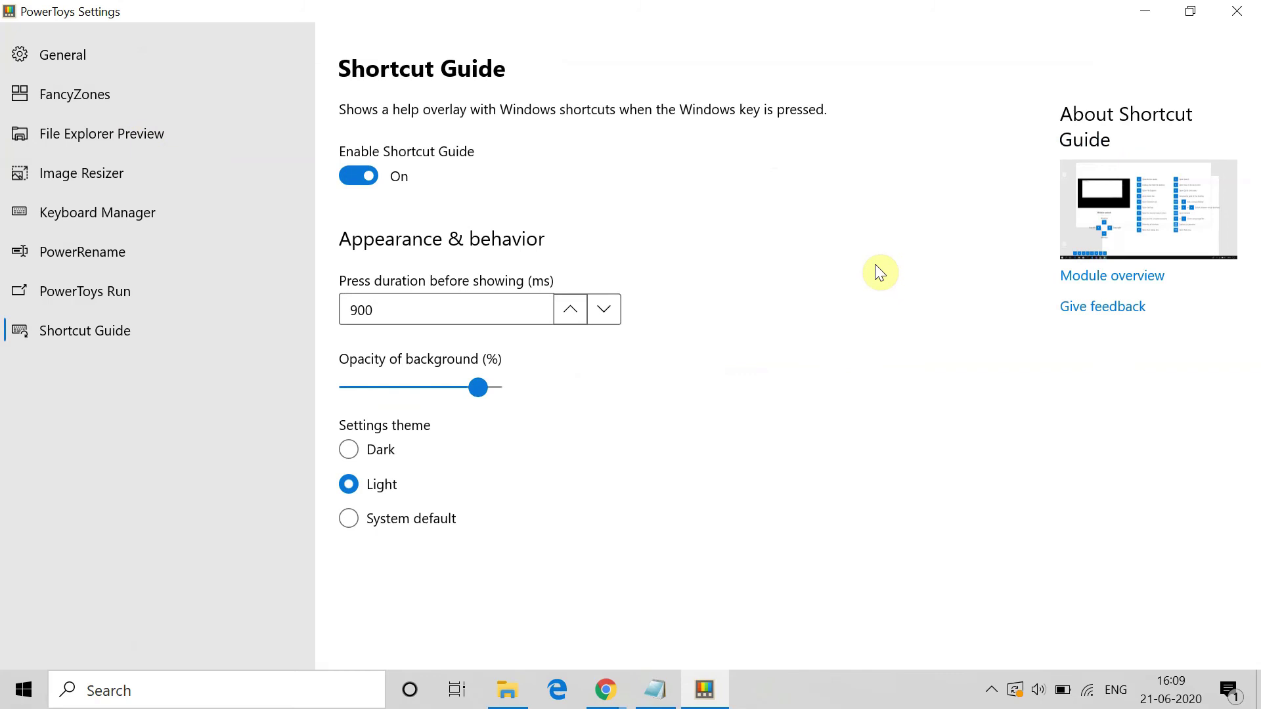
pyautogui.press('super')
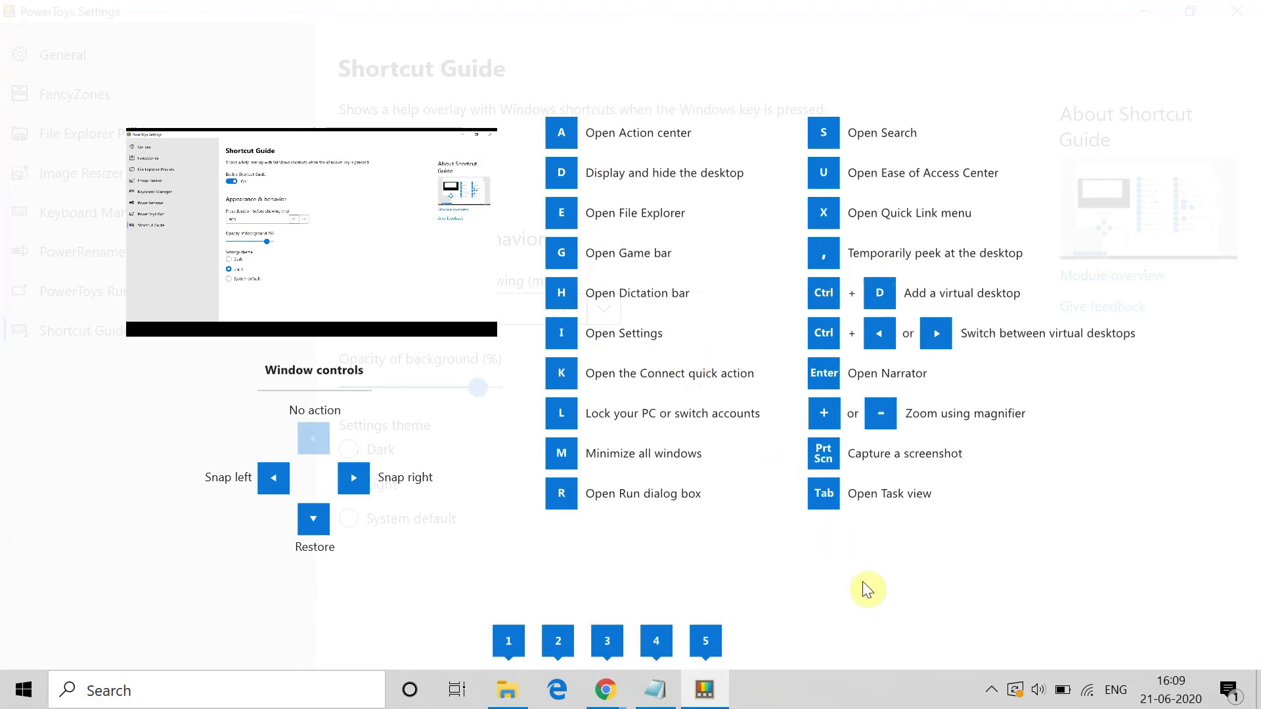
pyautogui.press('super')
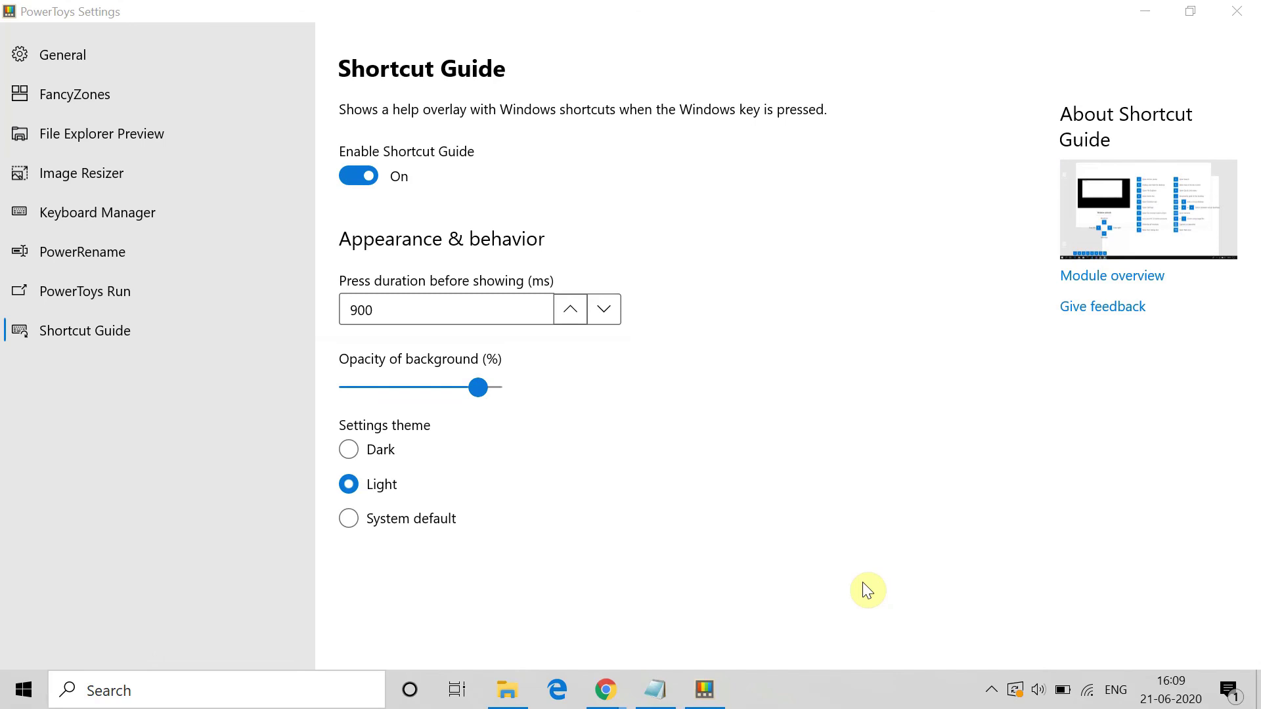
pyautogui.press('super')
# Step: Review the FancyZones zone behavior and appearance options, and open the File Explorer Preview settings
pyautogui.click(105, 92)
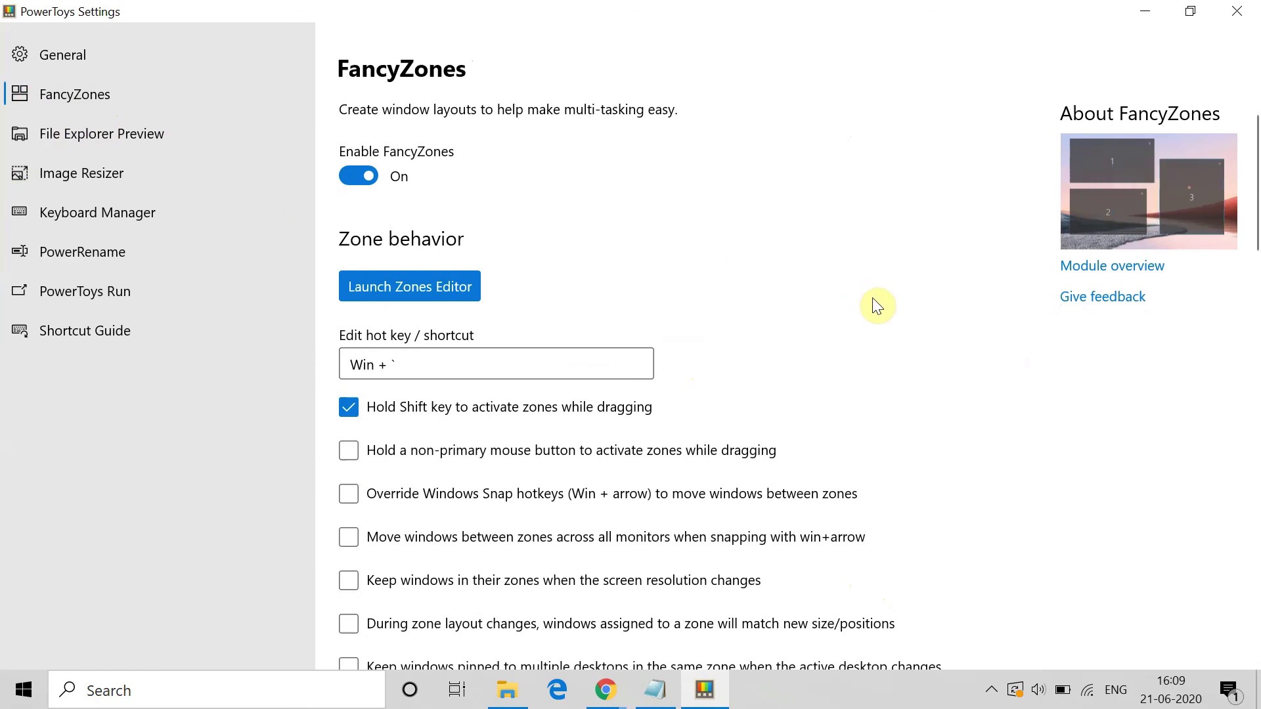
pyautogui.scroll(-1, 1205, 301)
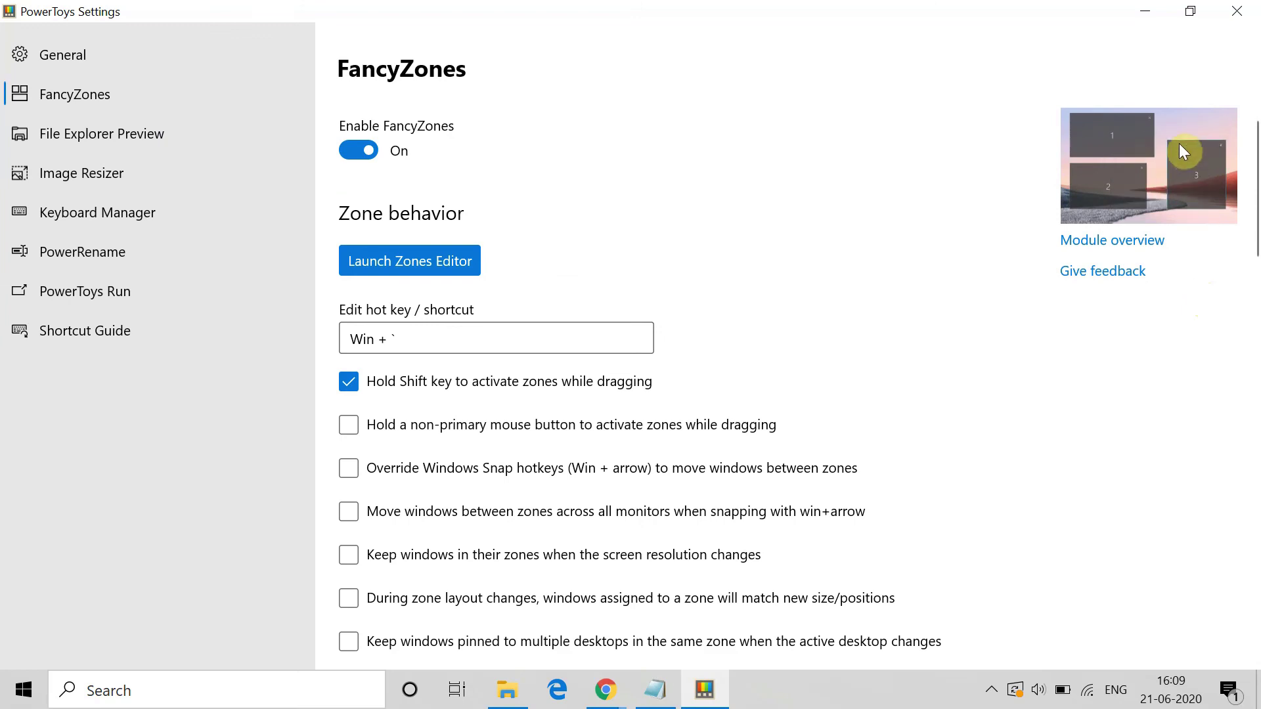
pyautogui.scroll(-5, 969, 367)
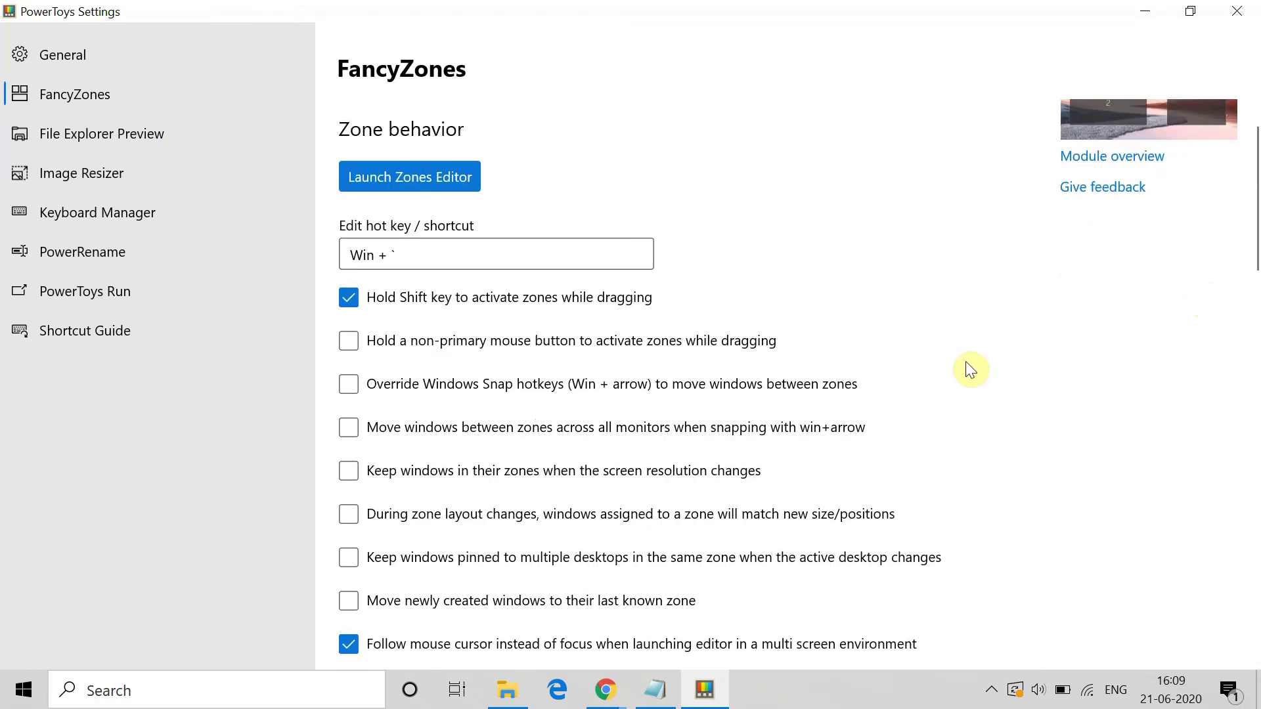
pyautogui.scroll(-3, 970, 370)
pyautogui.scroll(-1, 970, 370)
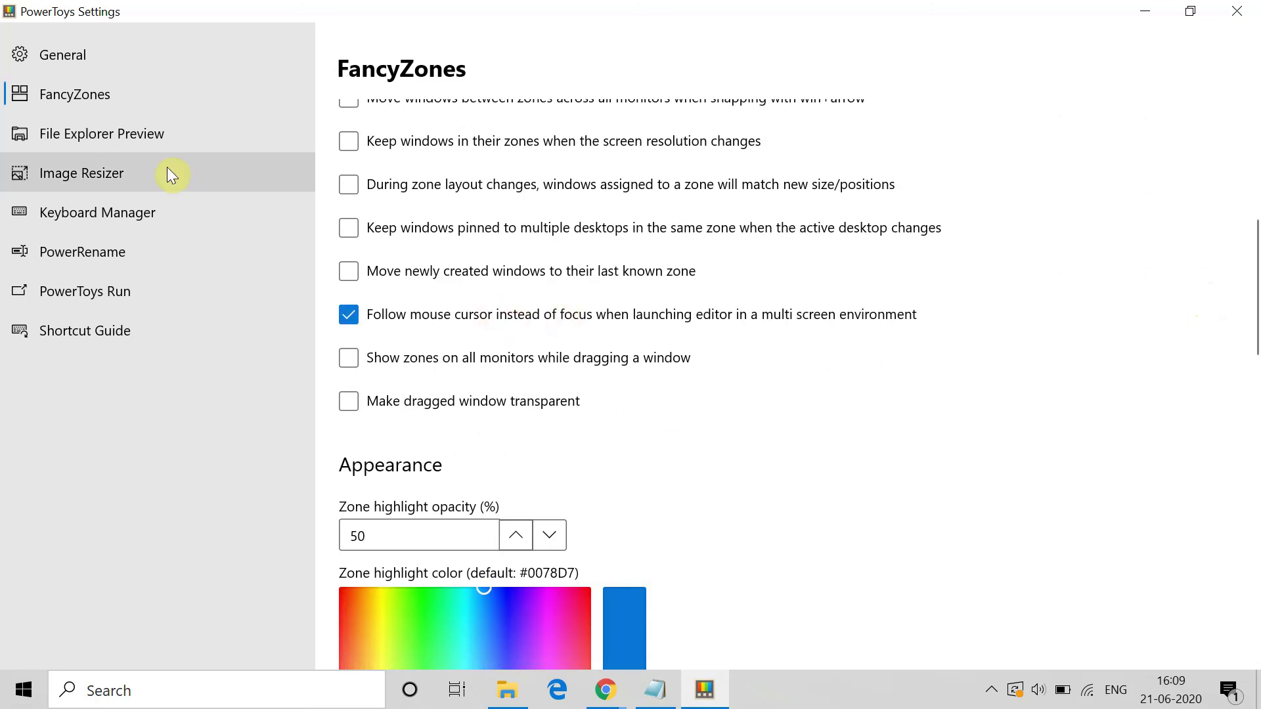
pyautogui.click(152, 150)
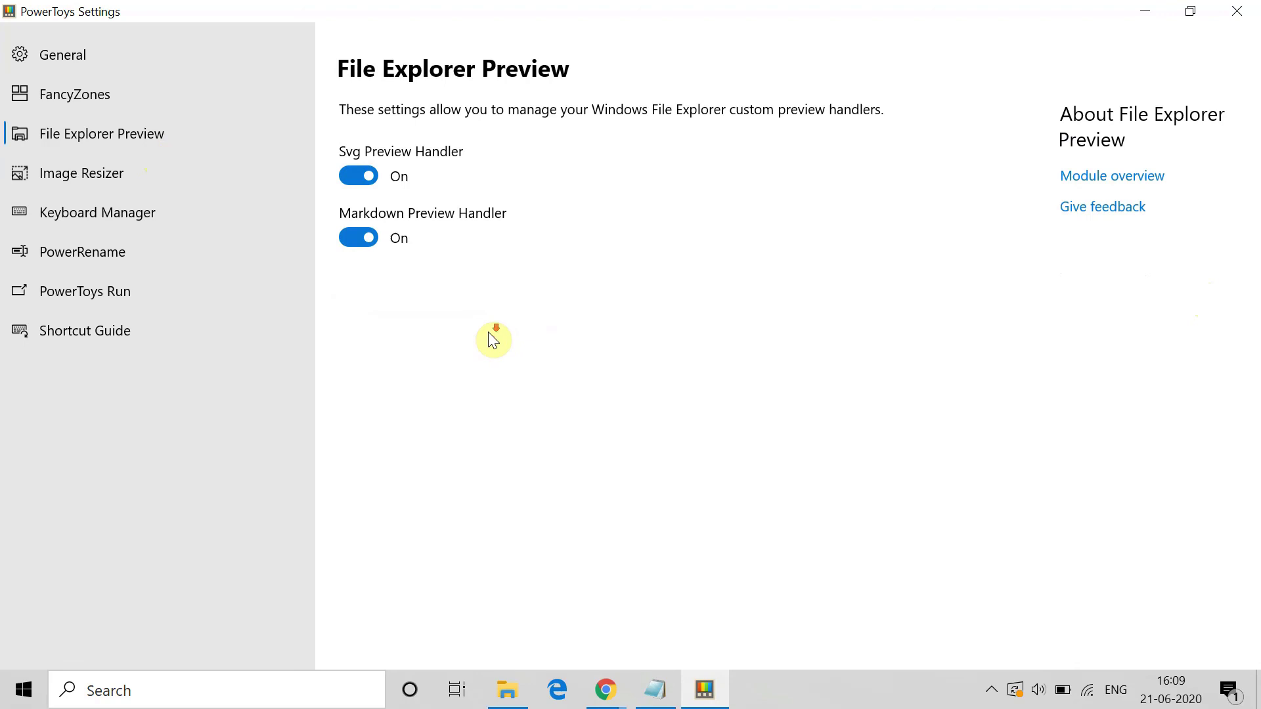
# Step: Show the desktop and exit PowerToys completely through its icon among the hidden notification-area icons
pyautogui.press('super+d')
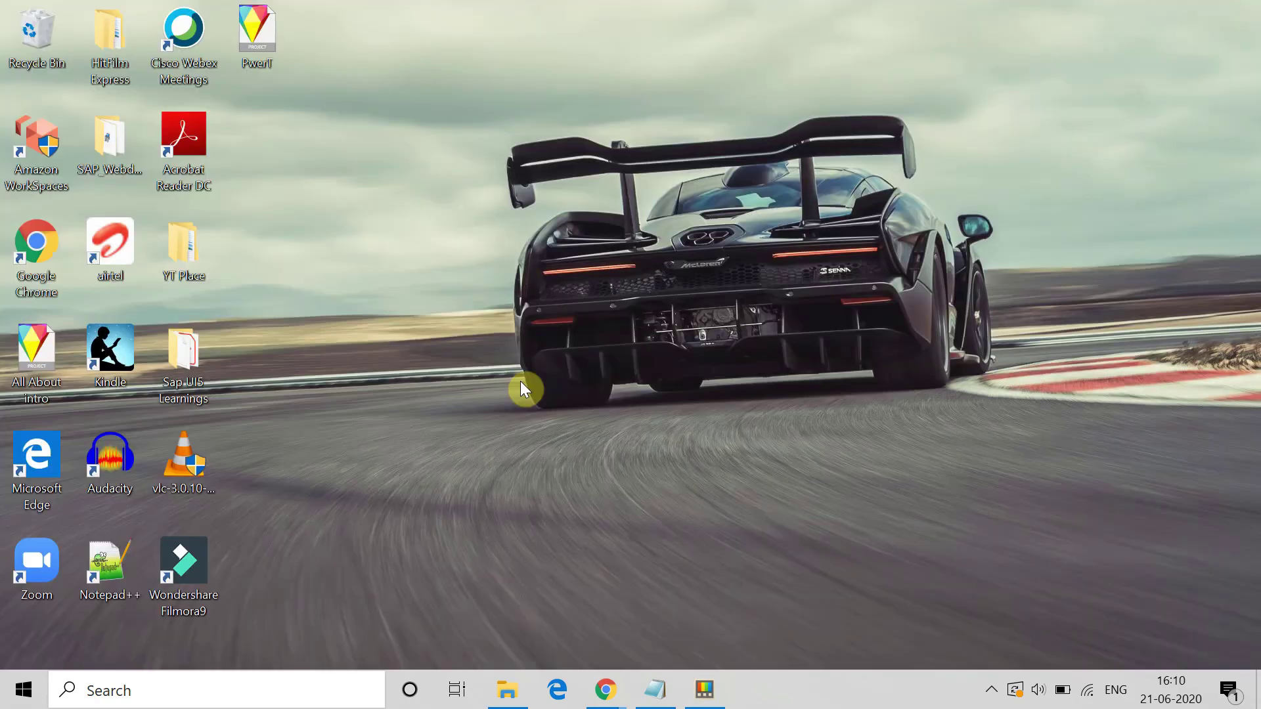
pyautogui.click(991, 691)
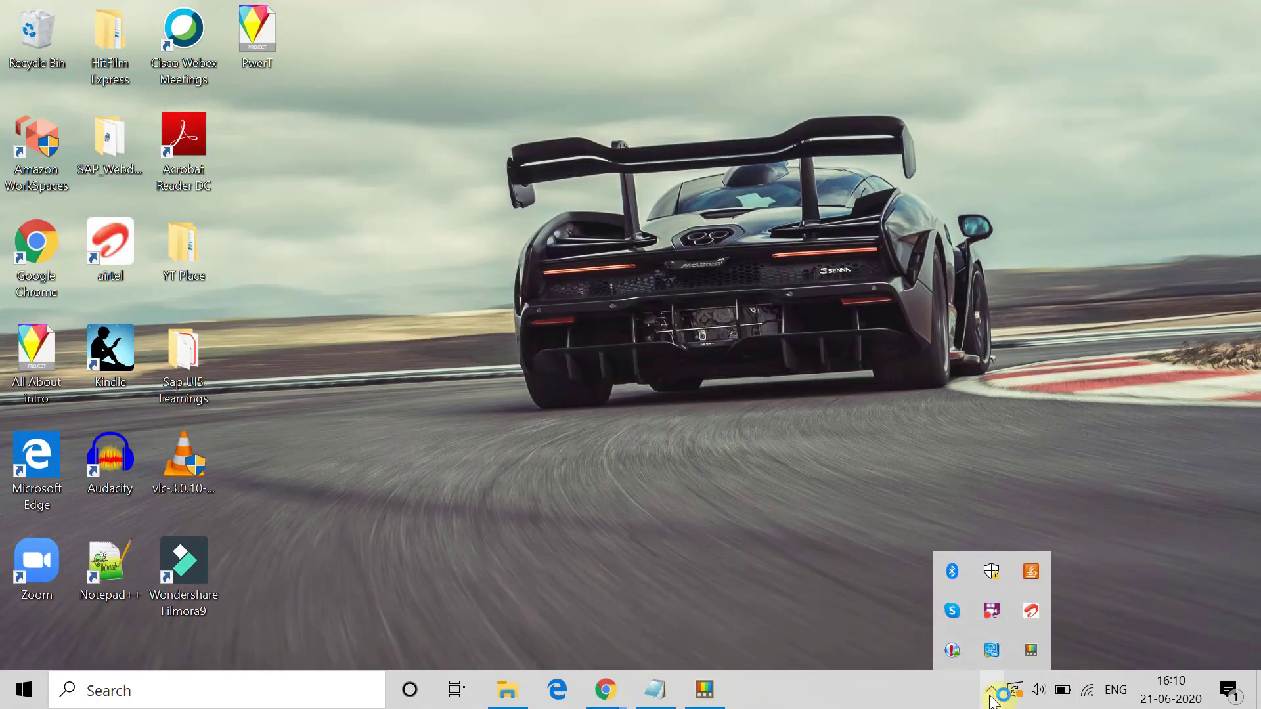
pyautogui.rightClick(1033, 661)
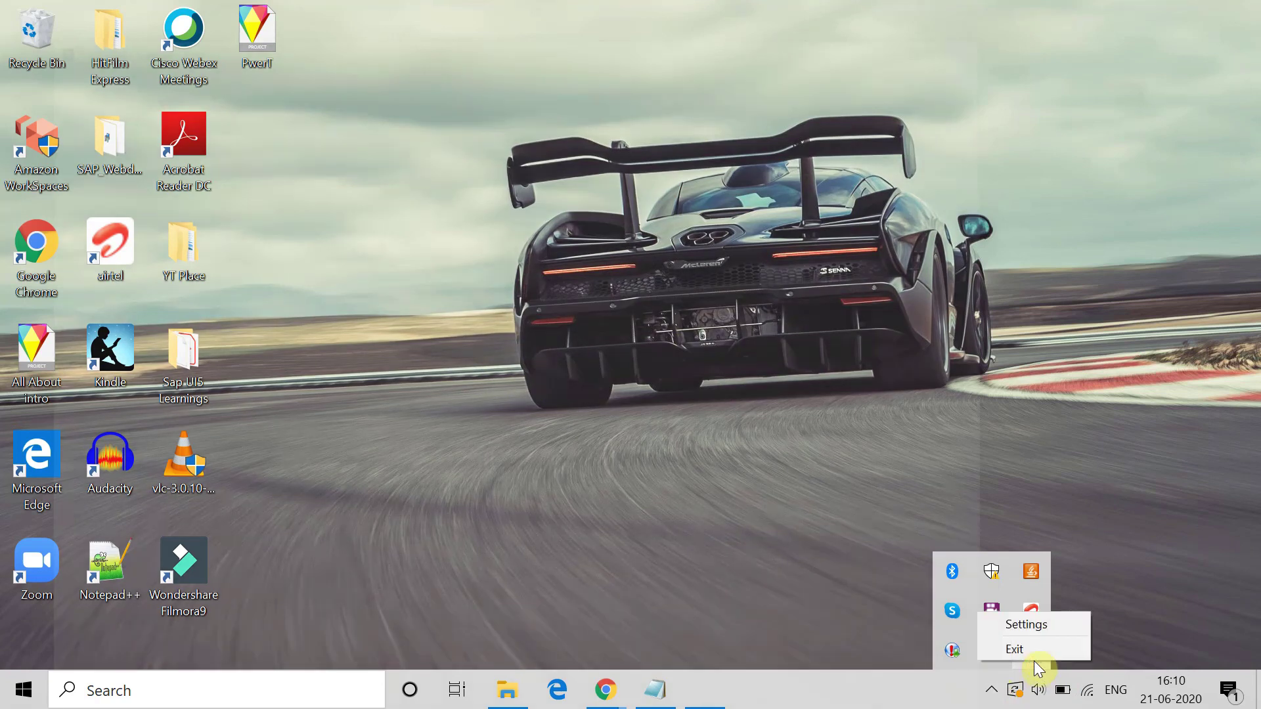
pyautogui.click(1042, 653)
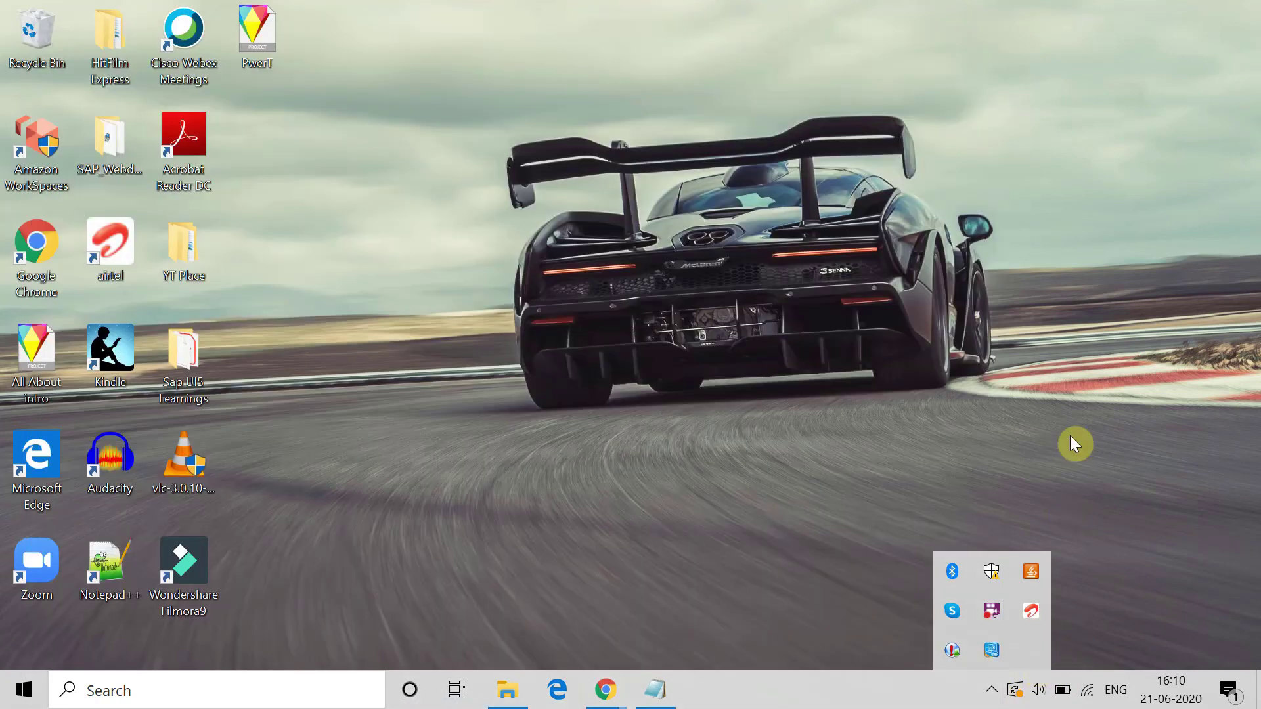
pyautogui.rightClick(929, 299)
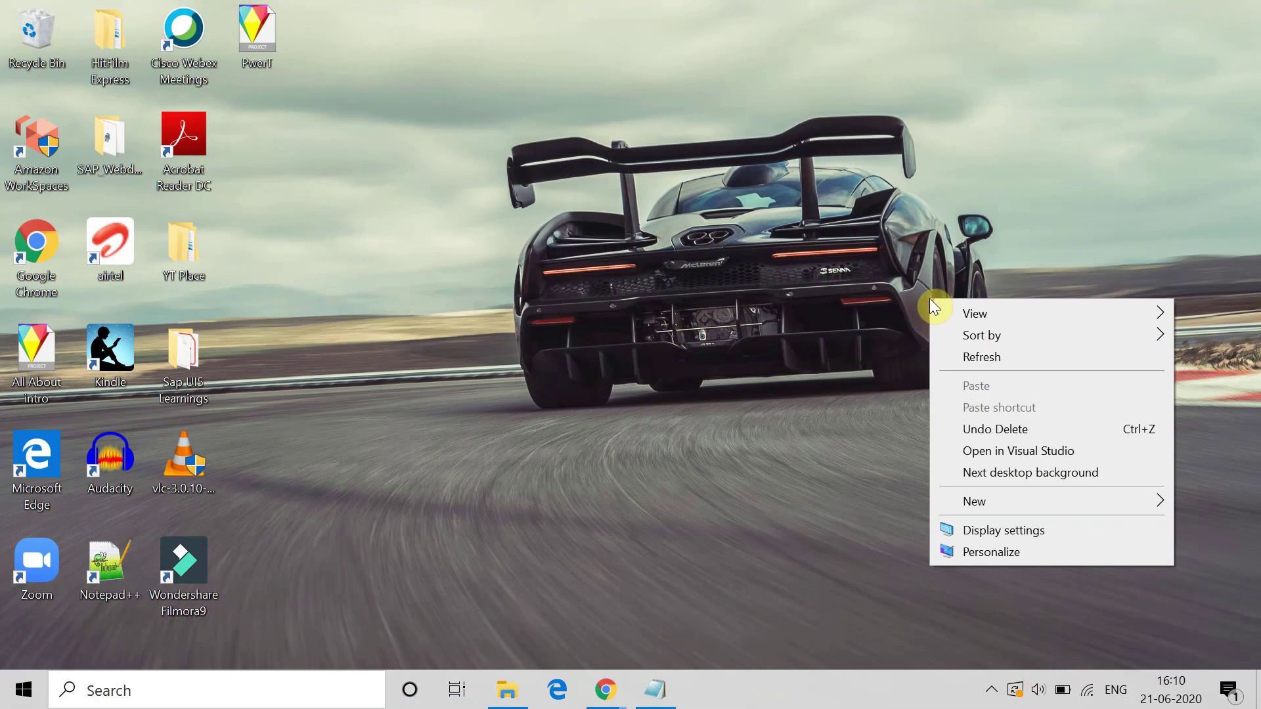
pyautogui.click(559, 98)
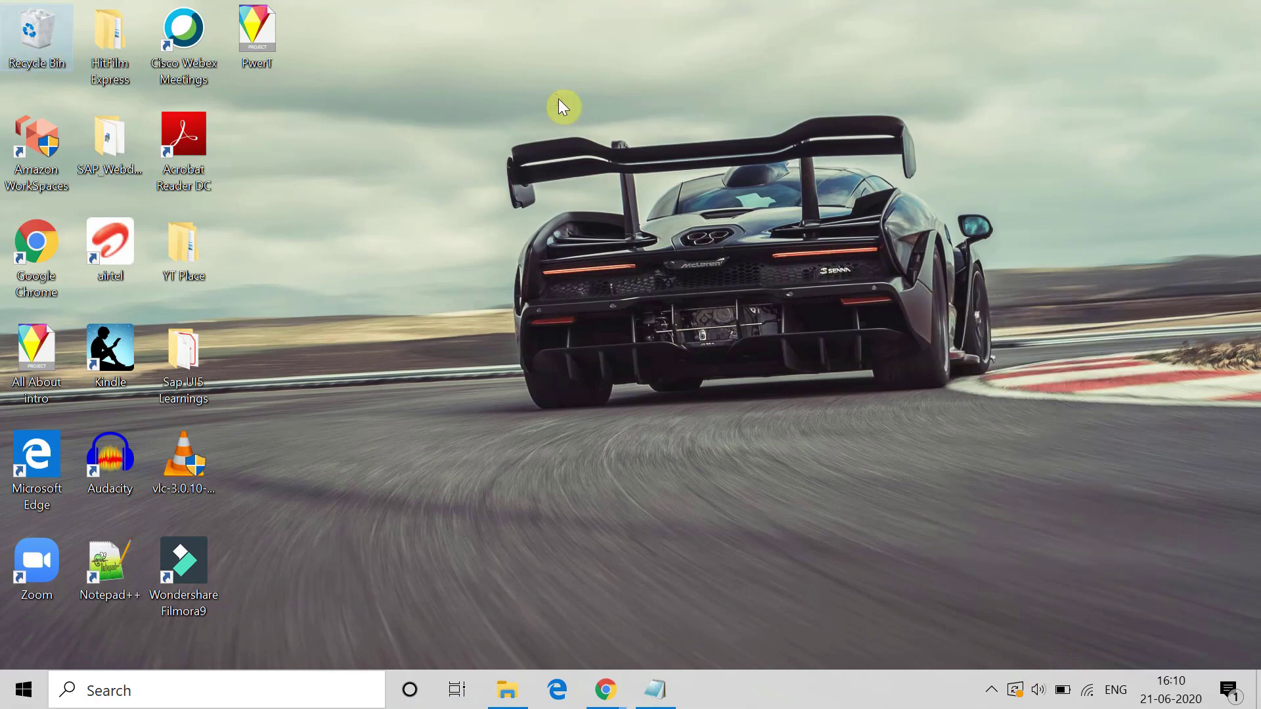